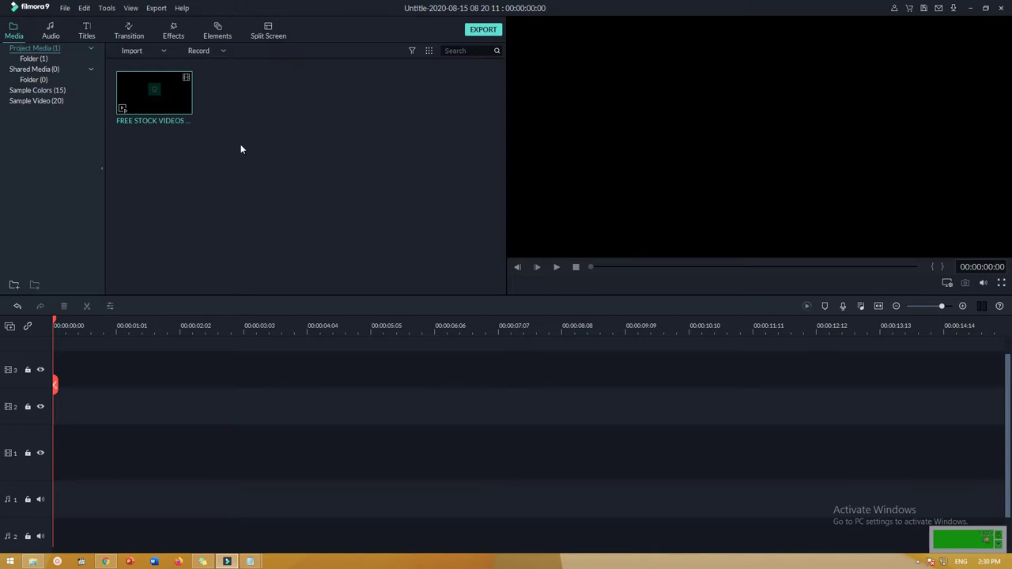
# - Place the FREE STOCK VIDEOS clip at the start of video track 1 and delete the empty tracks
pyautogui.moveTo(147, 98); pyautogui.dragTo(51, 468)
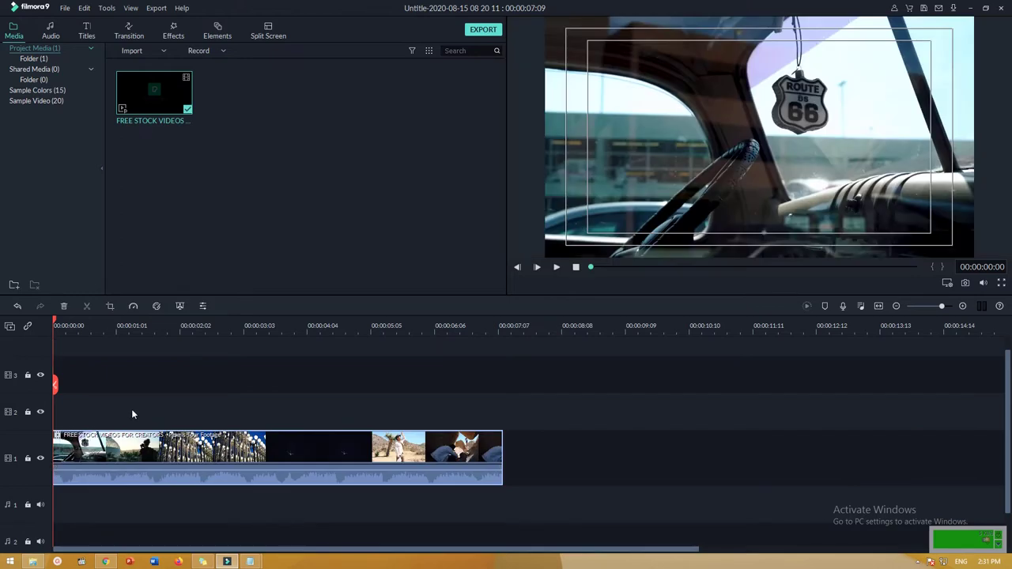
pyautogui.scroll(1, 133, 411)
pyautogui.scroll(-1, 93, 410)
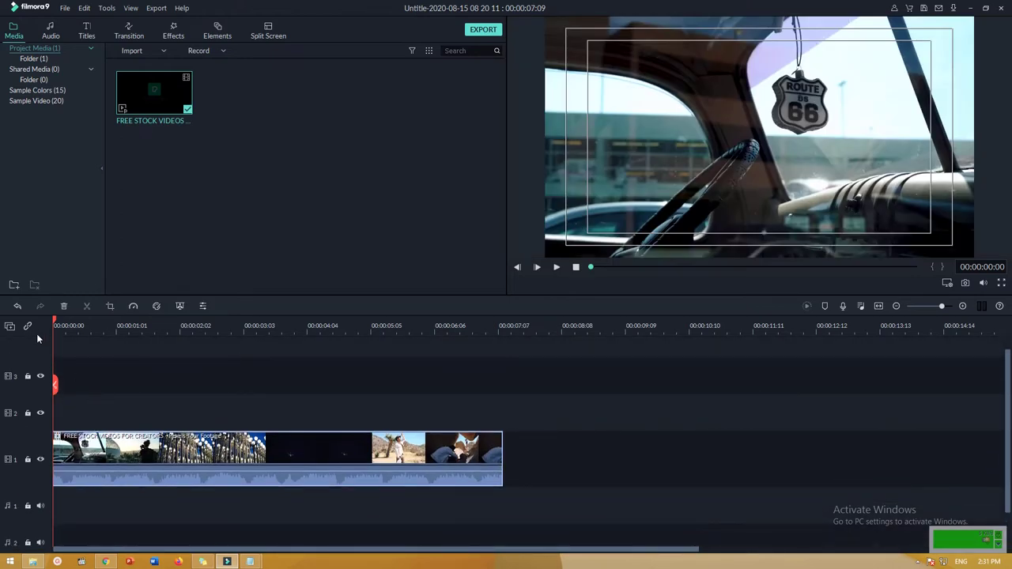
pyautogui.click(9, 326)
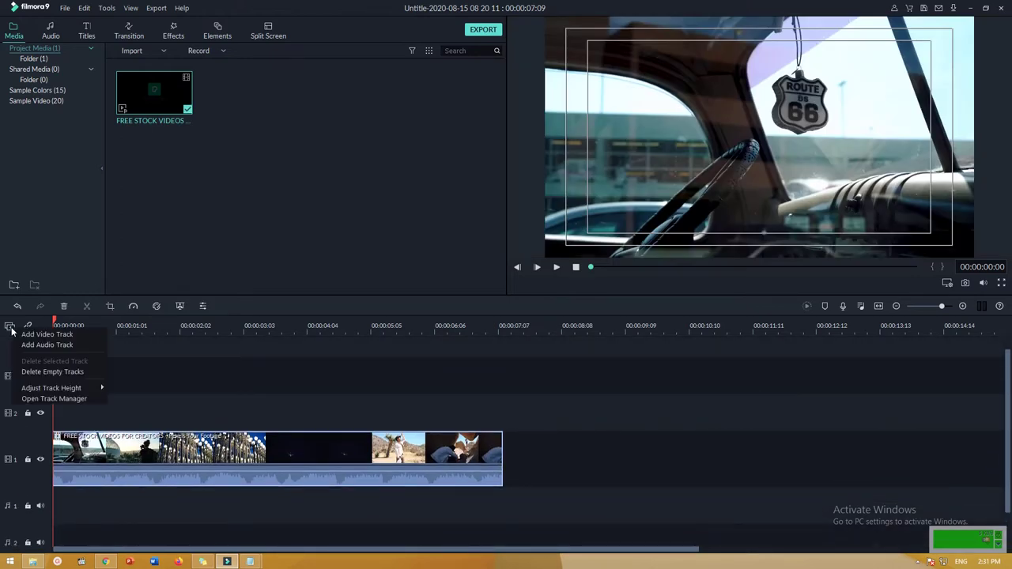
pyautogui.click(63, 371)
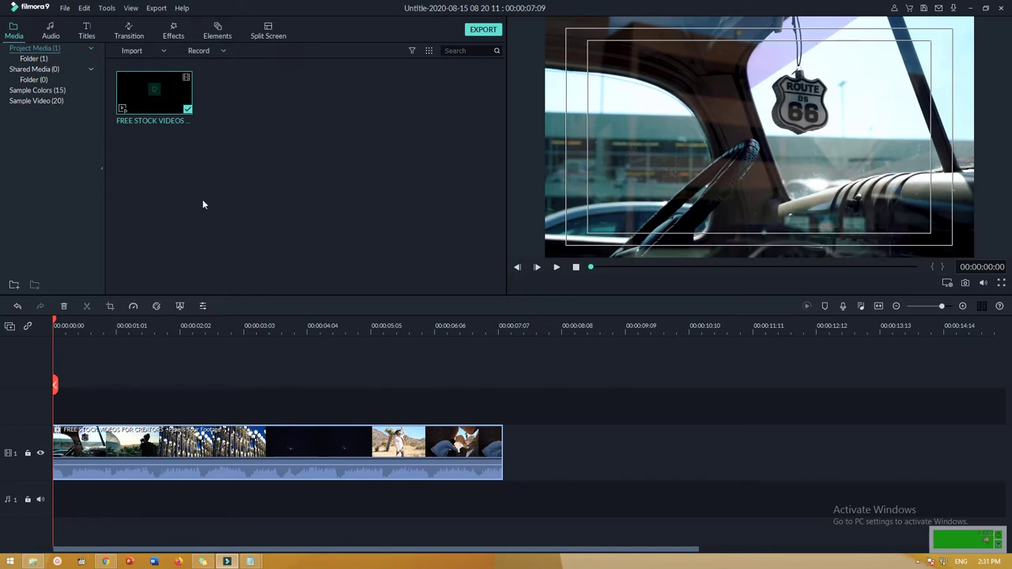
# - Browse the included title presets, examining the credits, lower thirds, openers and titles on offer
pyautogui.click(88, 34)
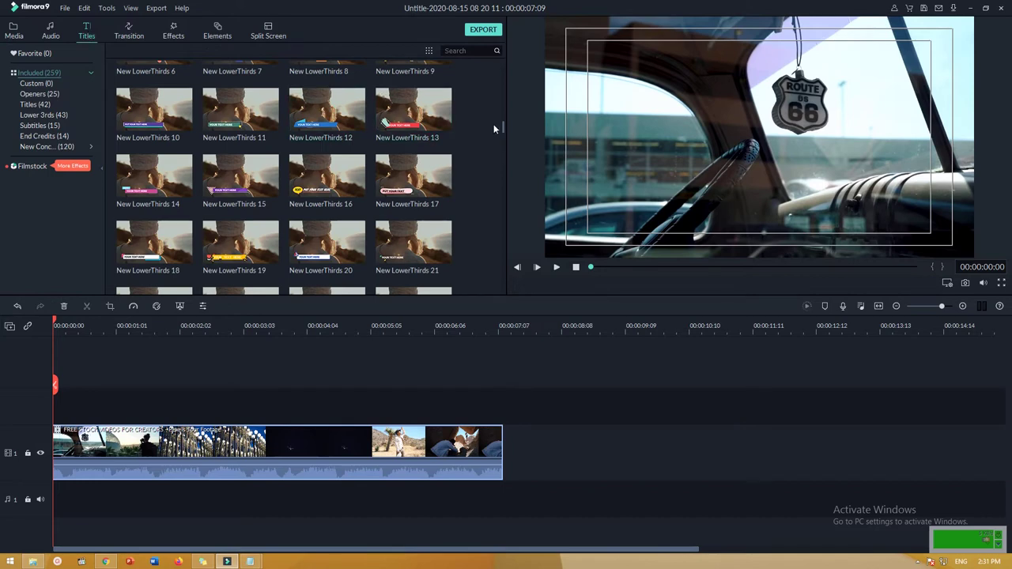
pyautogui.moveTo(502, 126); pyautogui.dragTo(496, 57)
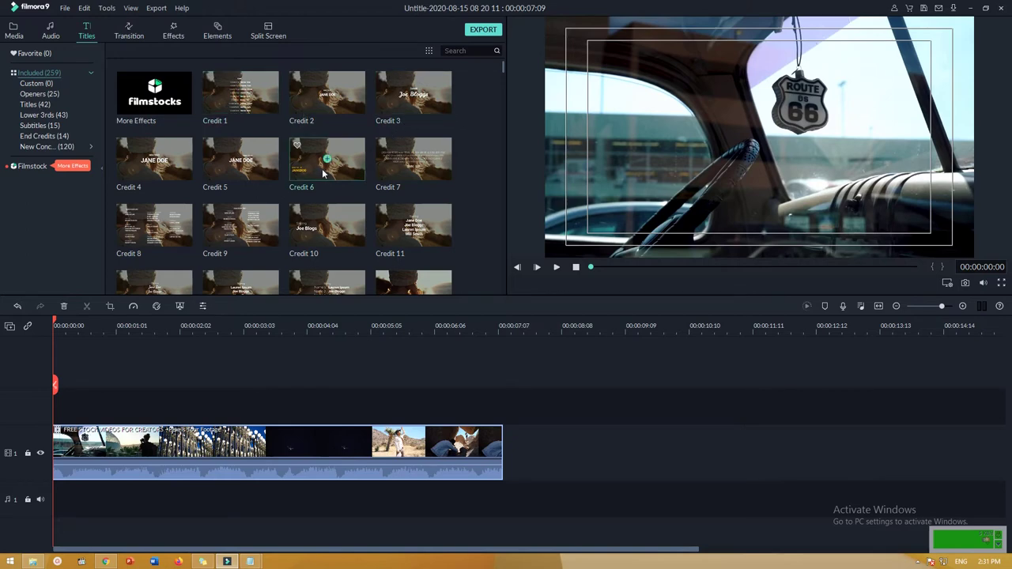
pyautogui.scroll(-3, 162, 174)
pyautogui.scroll(3, 162, 174)
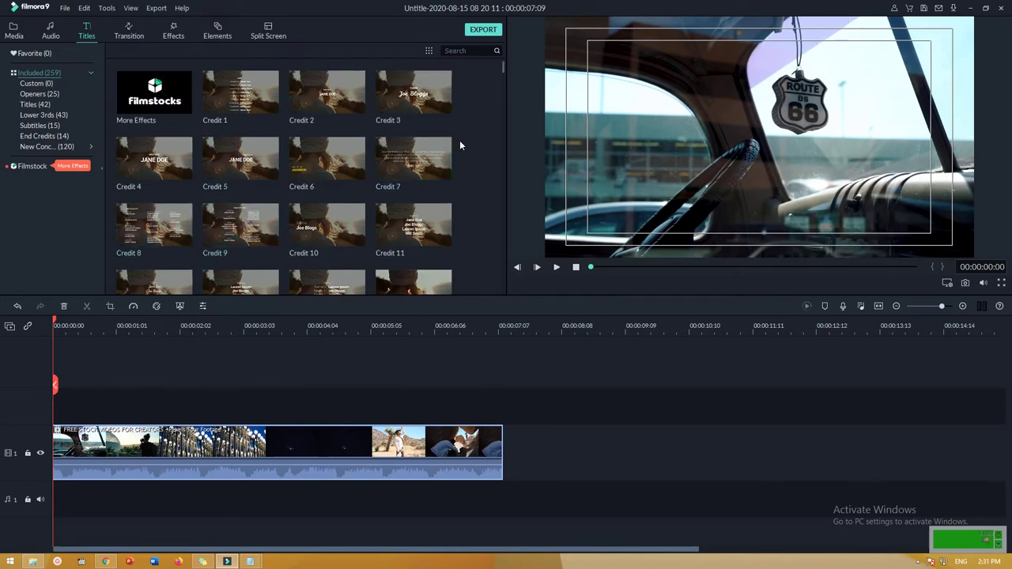
pyautogui.scroll(-5, 462, 140)
pyautogui.scroll(-3, 466, 145)
pyautogui.scroll(6, 467, 145)
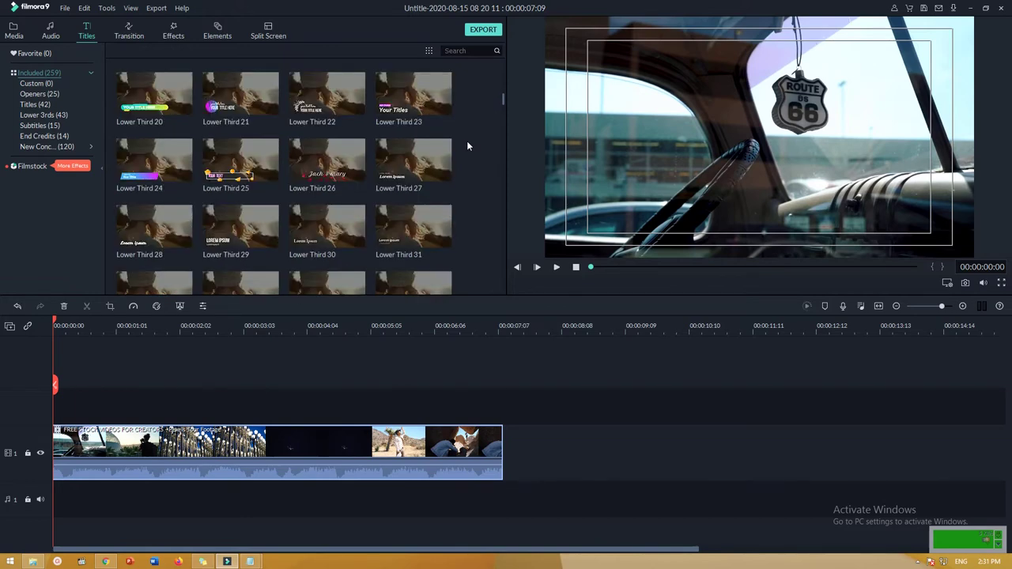
pyautogui.scroll(-3, 467, 146)
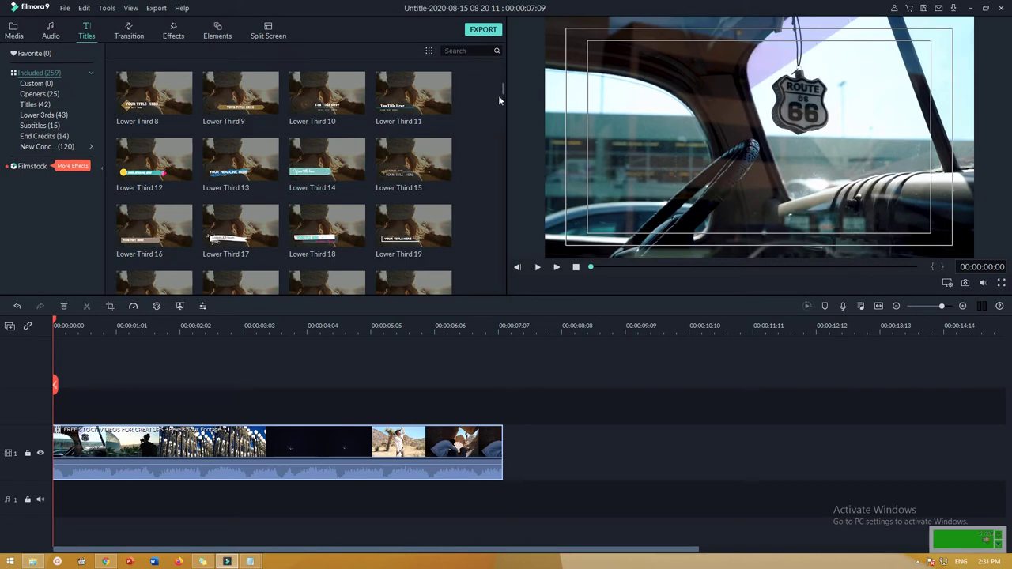
pyautogui.moveTo(502, 92); pyautogui.dragTo(501, 97)
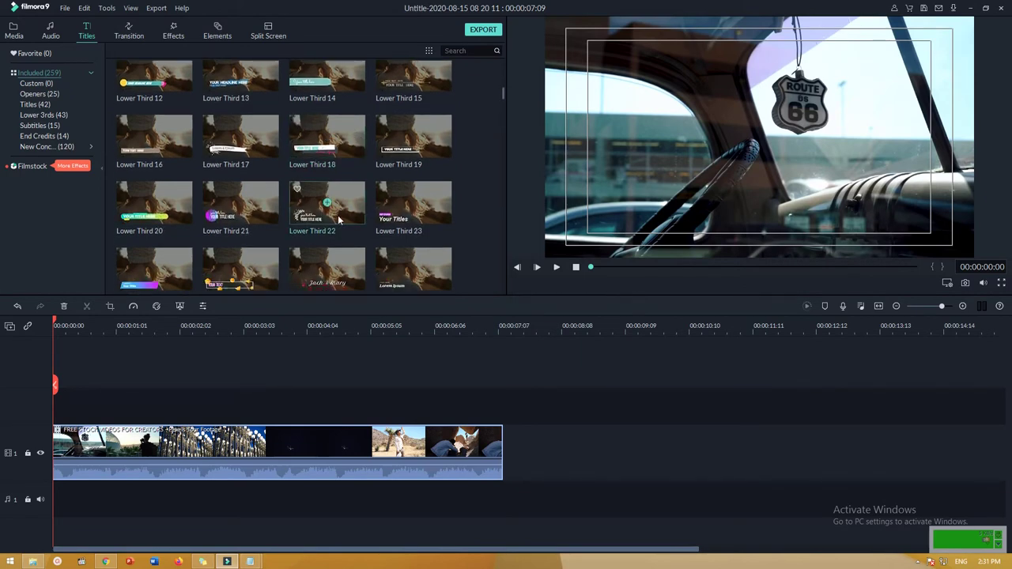
pyautogui.scroll(-5, 342, 214)
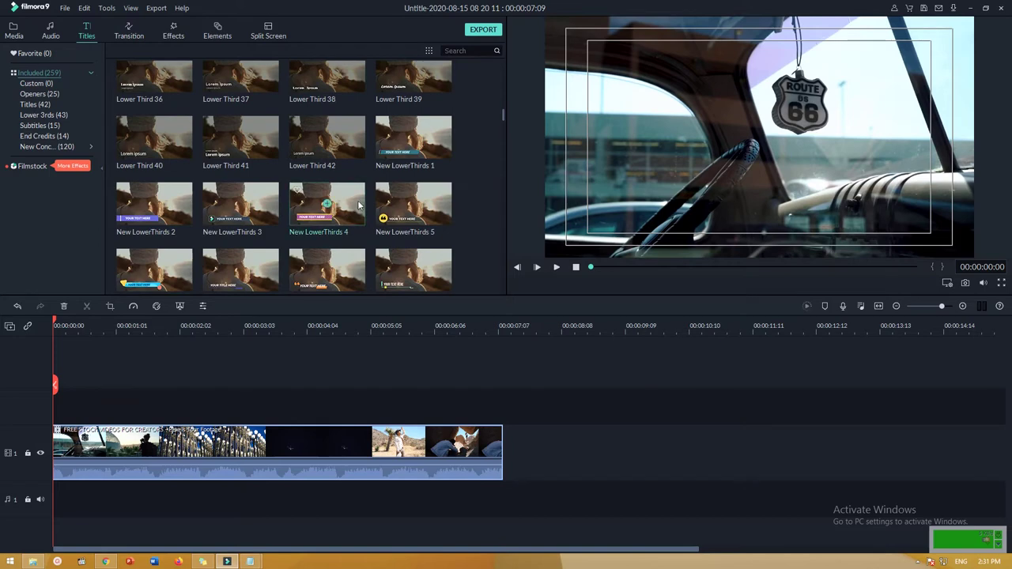
pyautogui.scroll(-5, 360, 204)
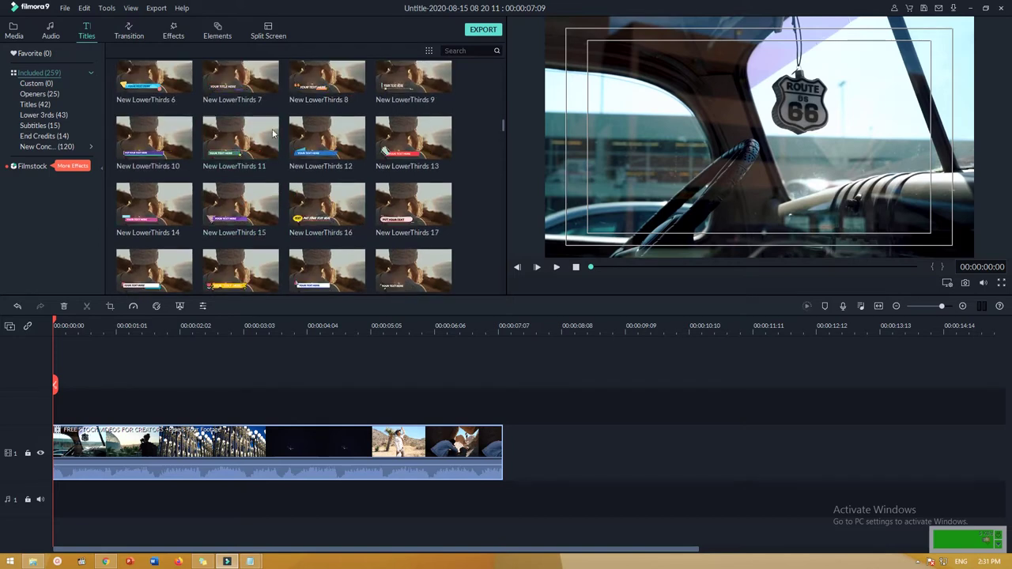
pyautogui.scroll(-3, 335, 136)
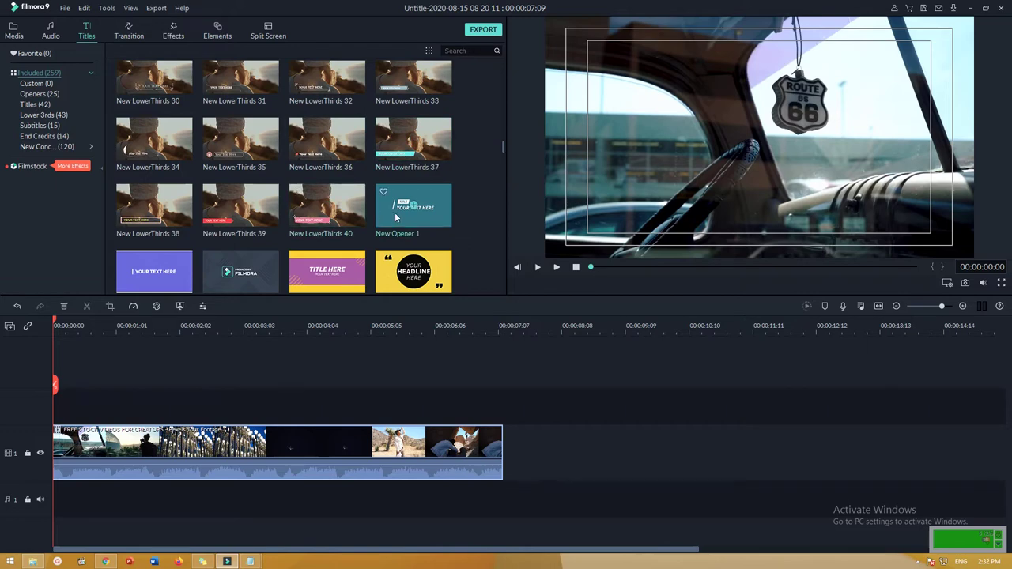
pyautogui.scroll(-3, 427, 216)
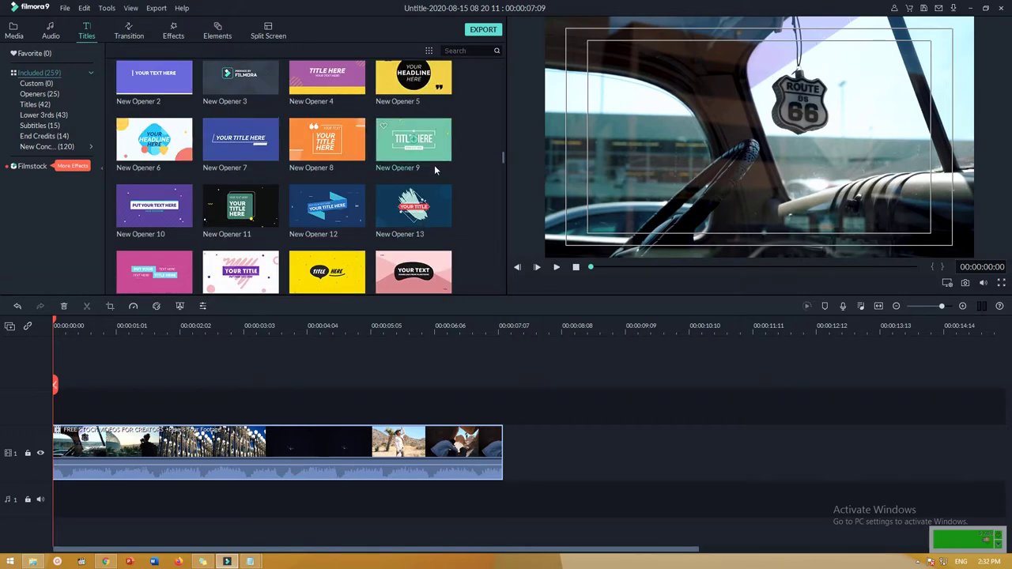
pyautogui.scroll(3, 434, 164)
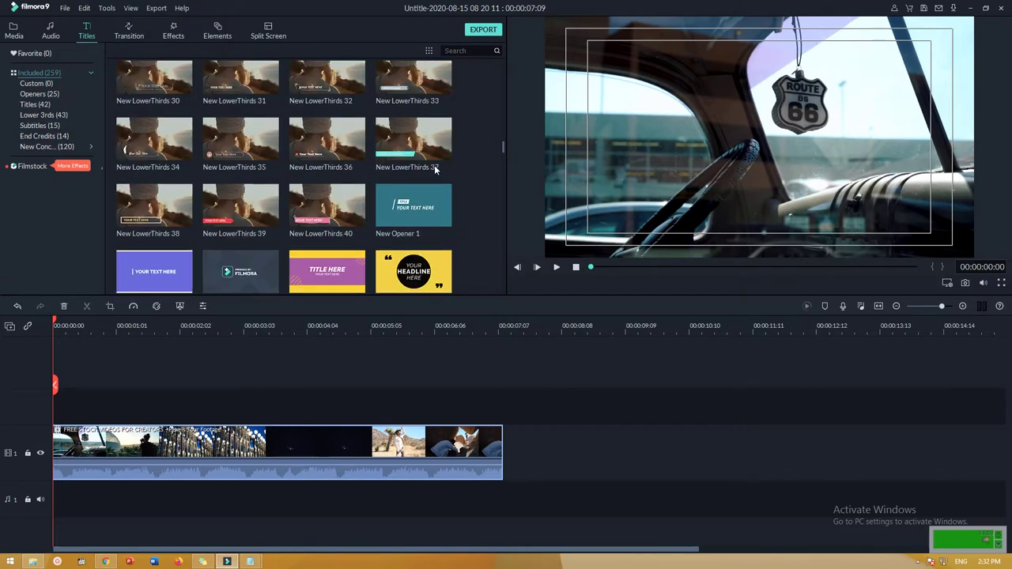
pyautogui.scroll(-3, 434, 165)
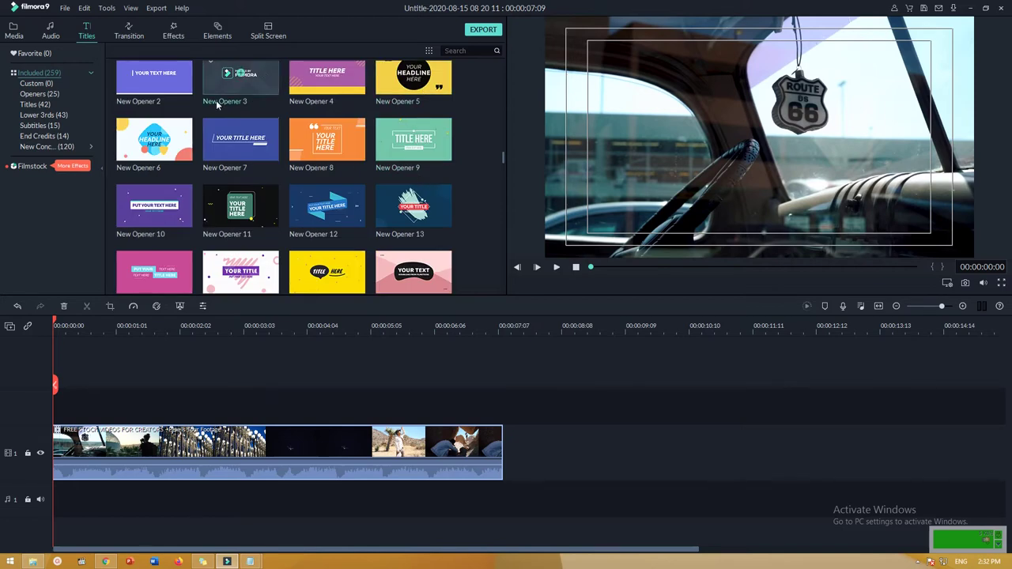
pyautogui.scroll(-10, 440, 136)
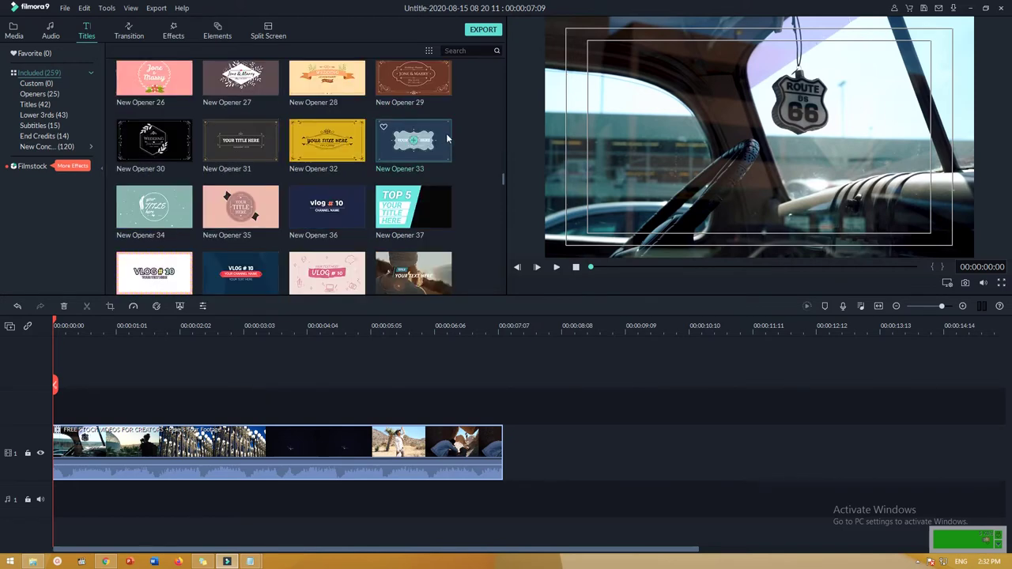
pyautogui.scroll(3, 447, 139)
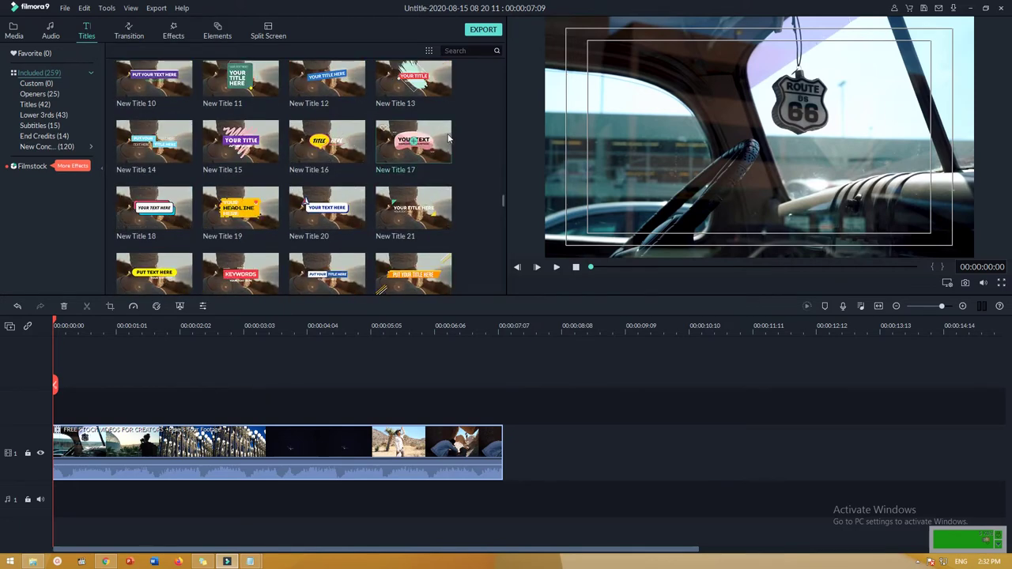
pyautogui.scroll(-3, 449, 139)
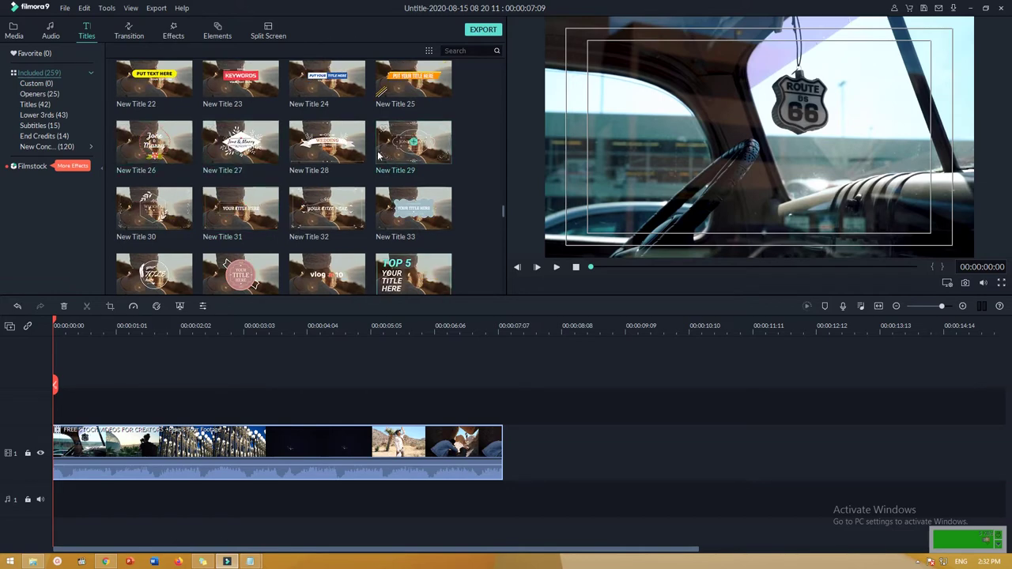
pyautogui.scroll(-10, 358, 169)
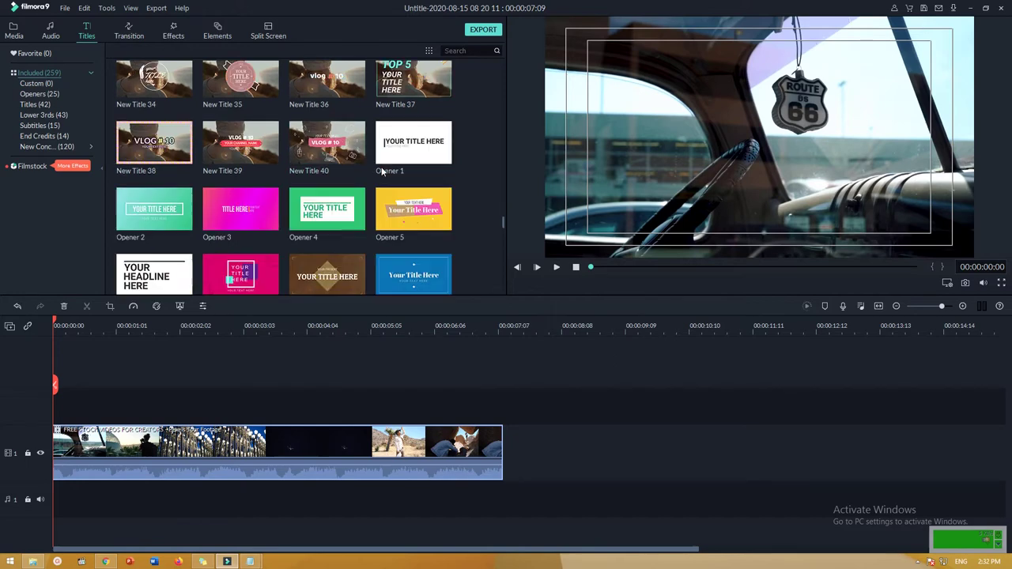
pyautogui.scroll(-10, 387, 170)
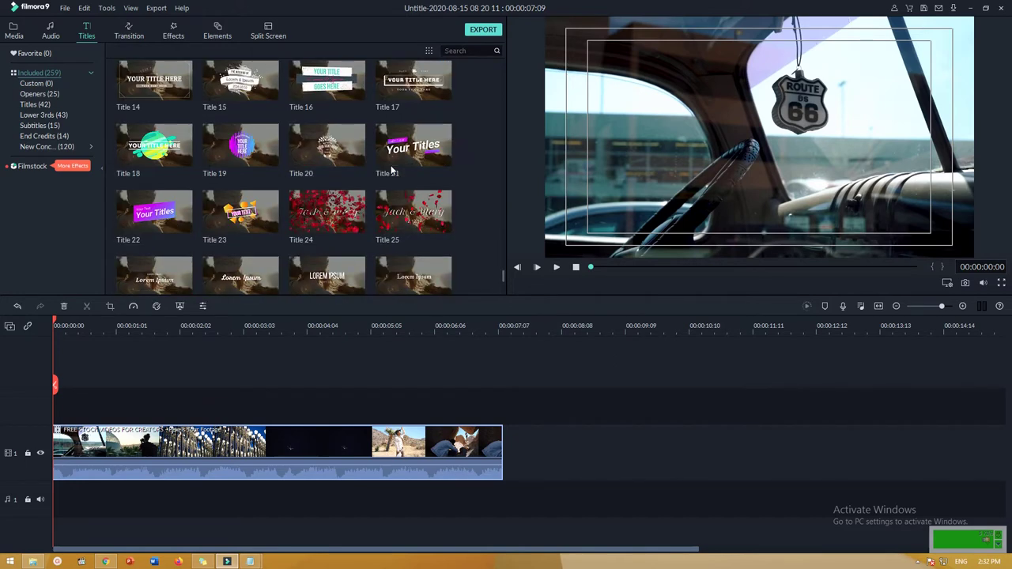
pyautogui.scroll(6, 390, 170)
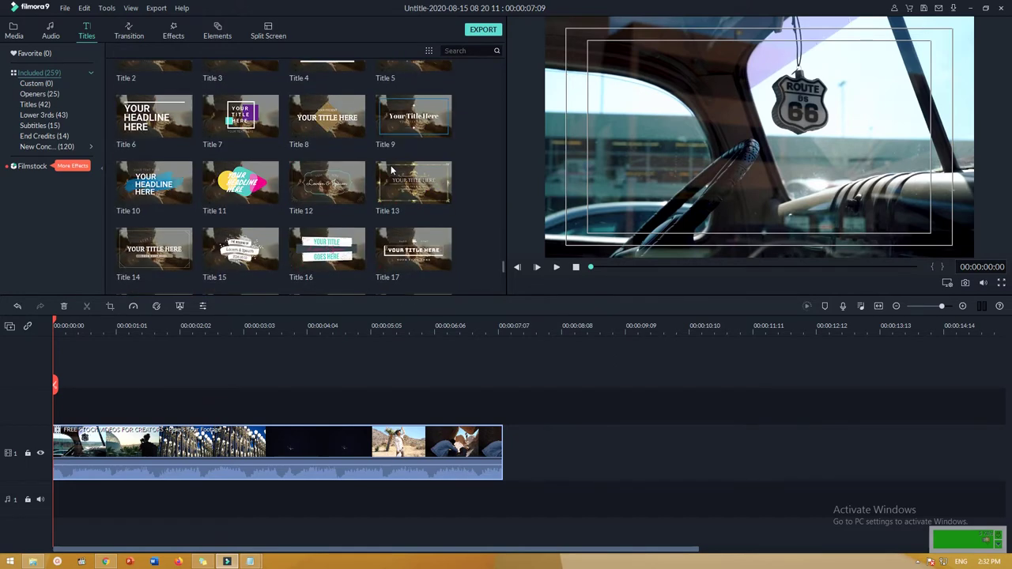
pyautogui.scroll(5, 391, 170)
pyautogui.scroll(5, 391, 169)
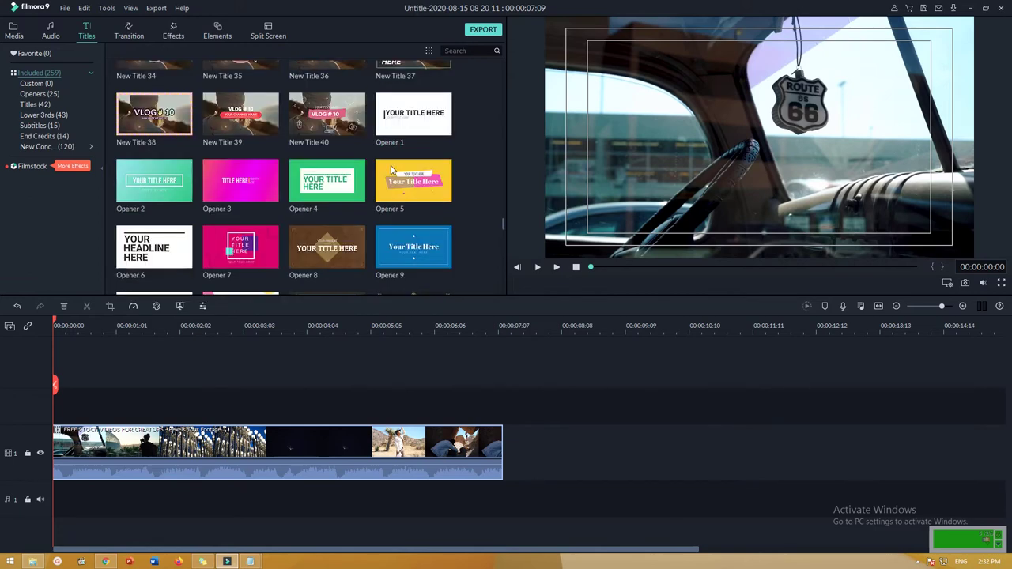
pyautogui.scroll(-7, 391, 169)
pyautogui.scroll(-9, 390, 169)
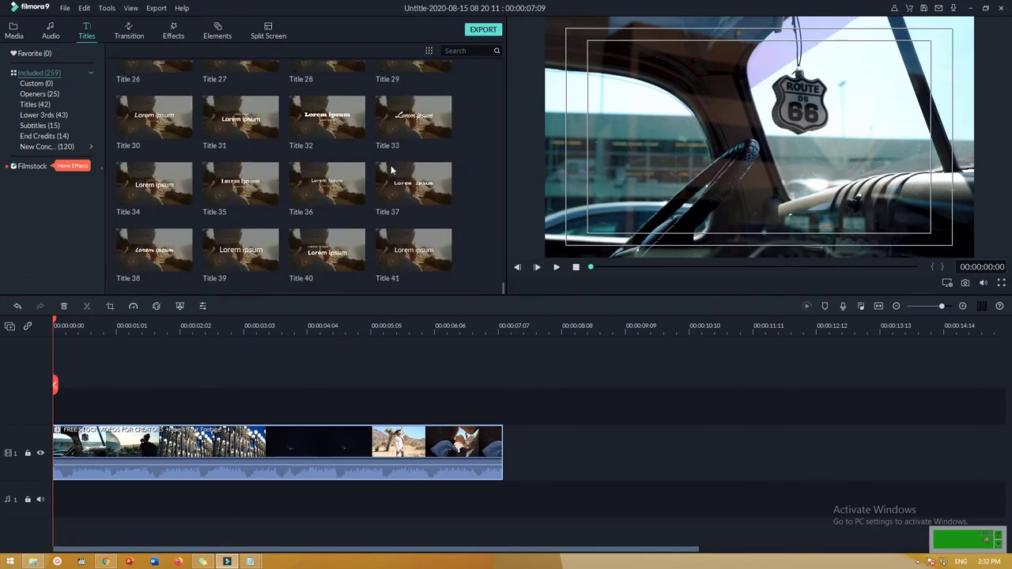
pyautogui.scroll(9, 390, 170)
pyautogui.scroll(6, 391, 165)
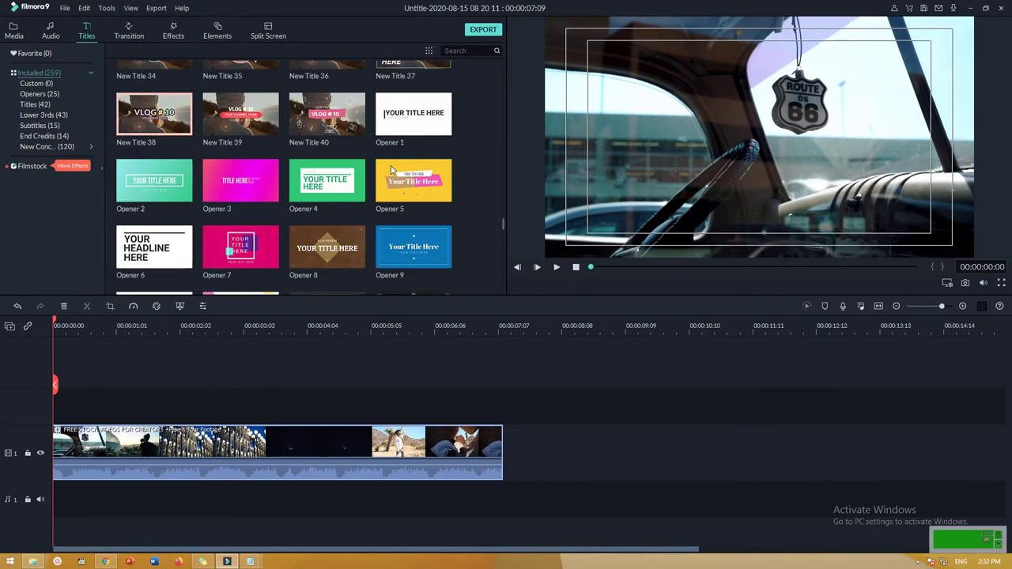
pyautogui.scroll(-5, 389, 165)
pyautogui.scroll(-8, 387, 164)
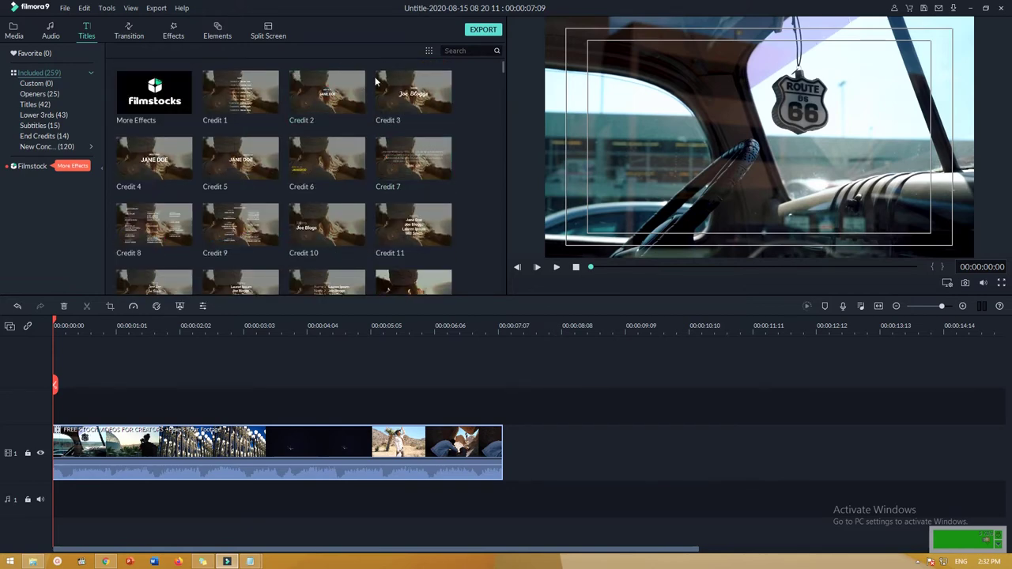
# - Preview the Credit 1 title and add it to the timeline on track 2, above the start of the video clip
pyautogui.click(257, 90)
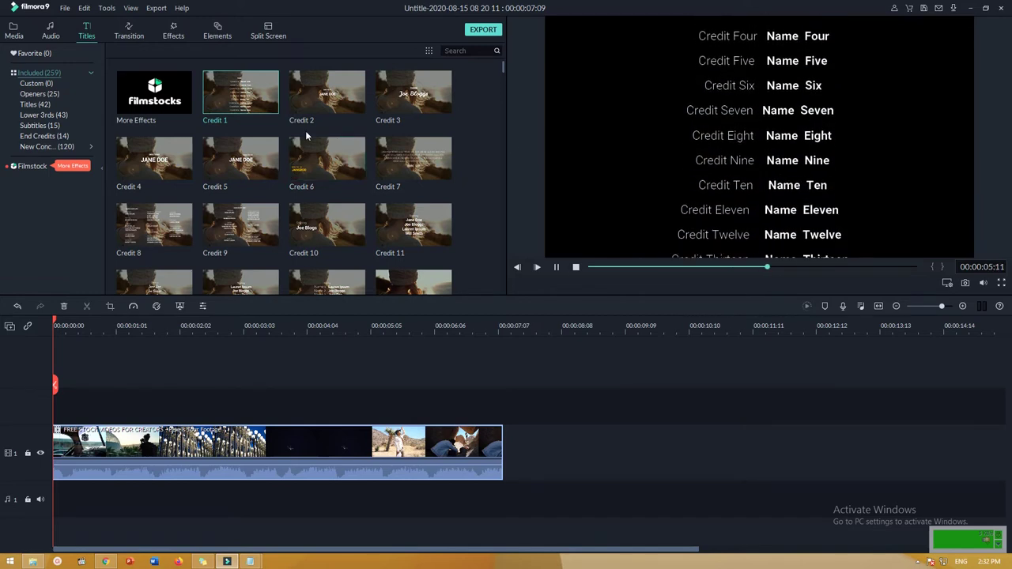
pyautogui.click(241, 93)
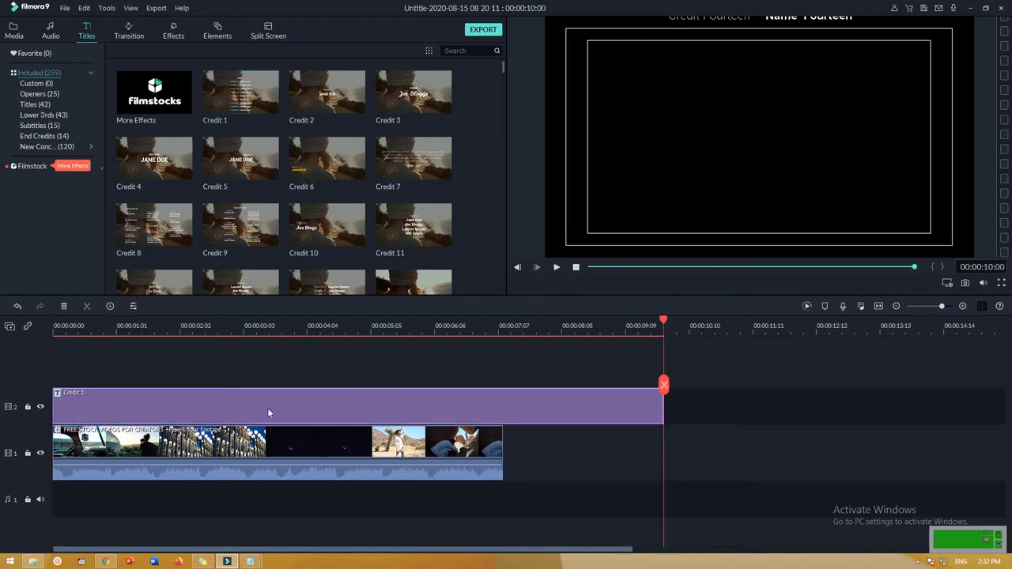
# - Open the Credit 1 title on the timeline for editing and look through its text style presets
pyautogui.doubleClick(146, 406)
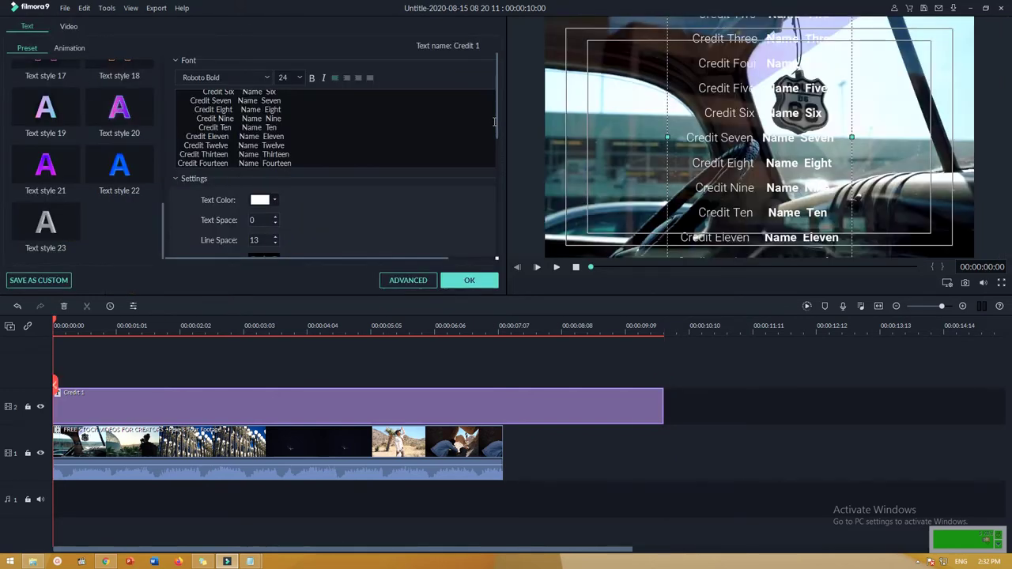
pyautogui.moveTo(498, 116)
pyautogui.mouseDown()
pyautogui.moveTo(492, 232)
pyautogui.moveTo(493, 129)
pyautogui.mouseUp()
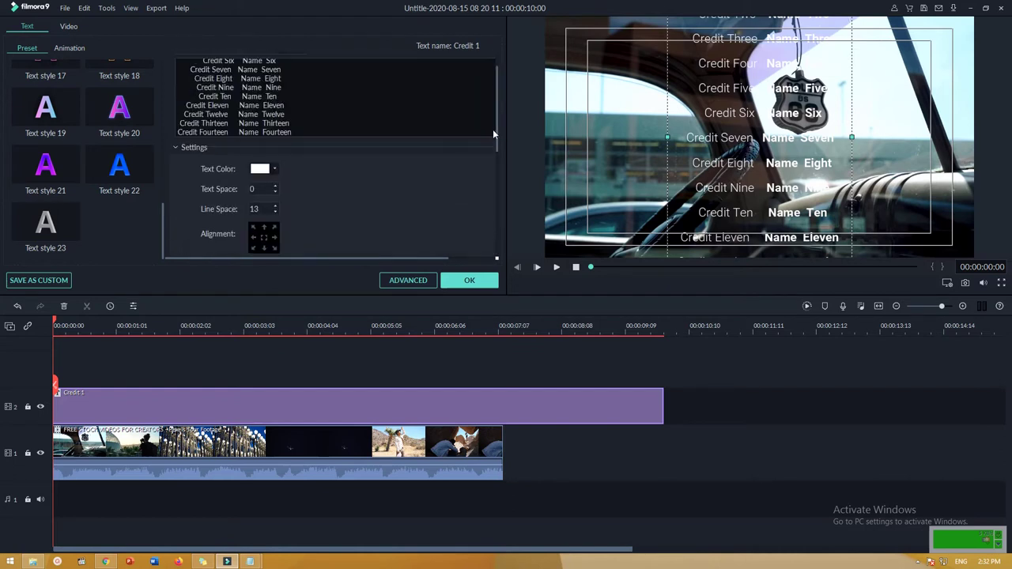
pyautogui.scroll(5, 109, 95)
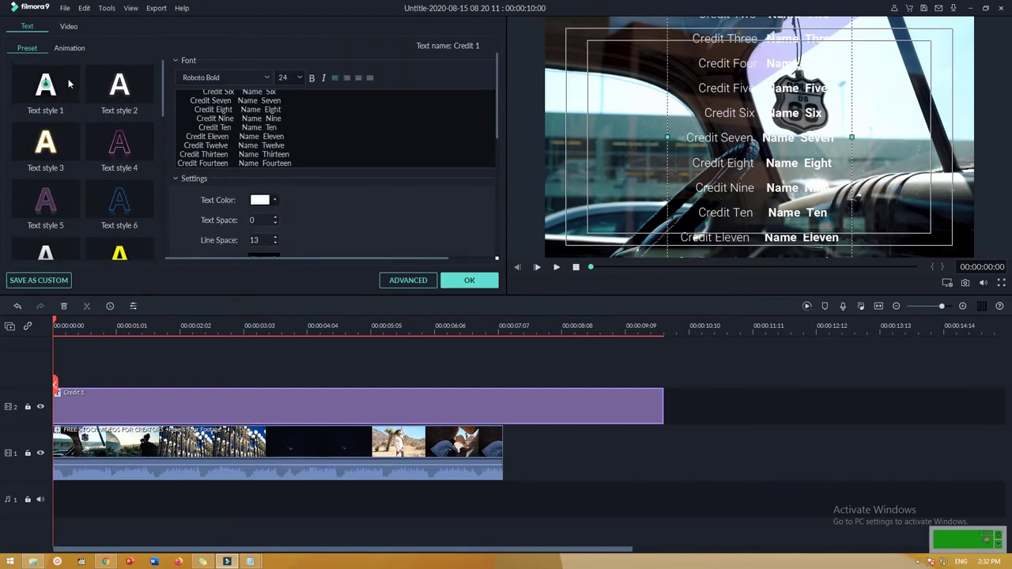
# - Try the Cinema style animation on the credits text, and switch back to Doomo Design
pyautogui.click(69, 48)
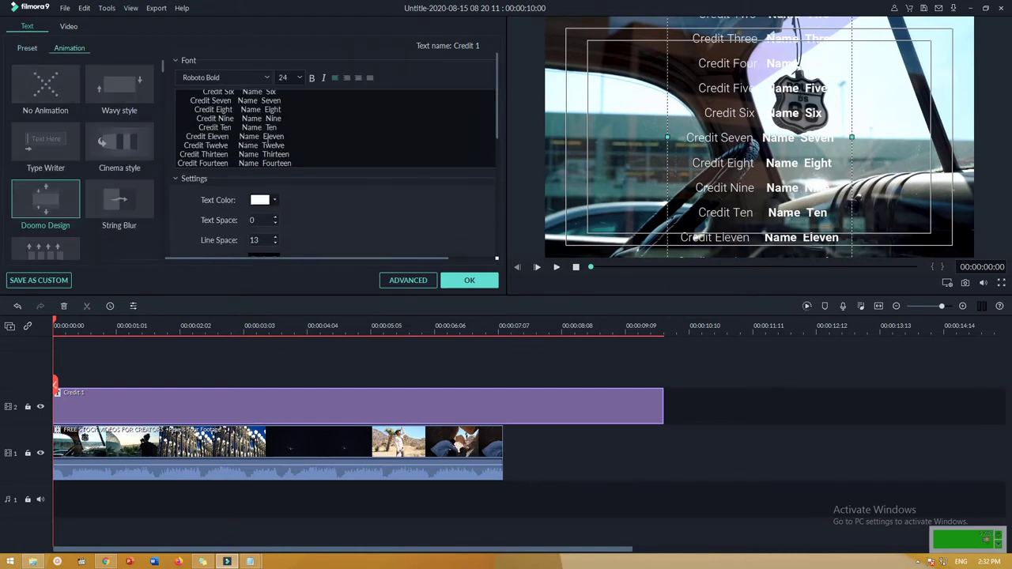
pyautogui.click(131, 147)
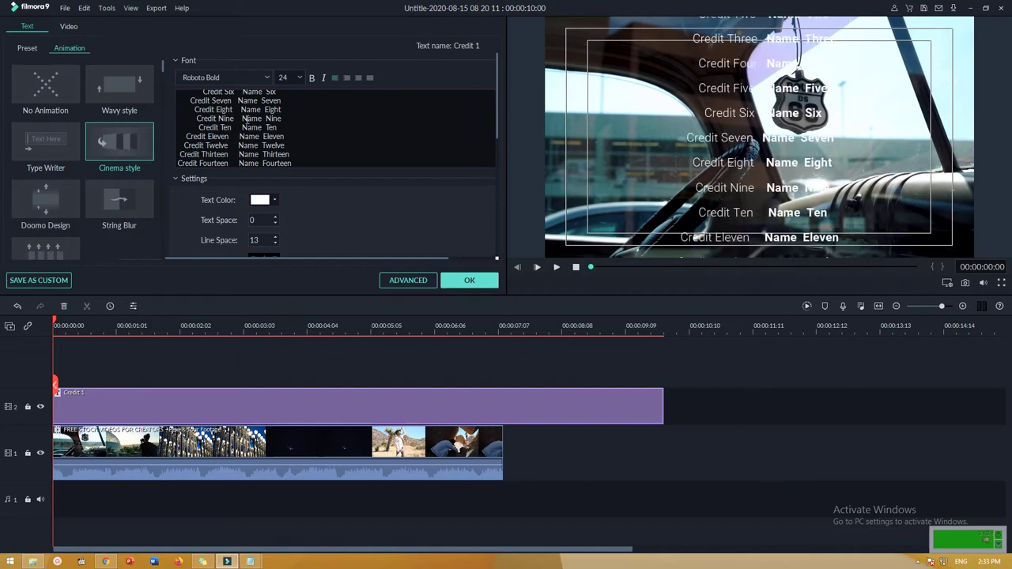
pyautogui.click(54, 201)
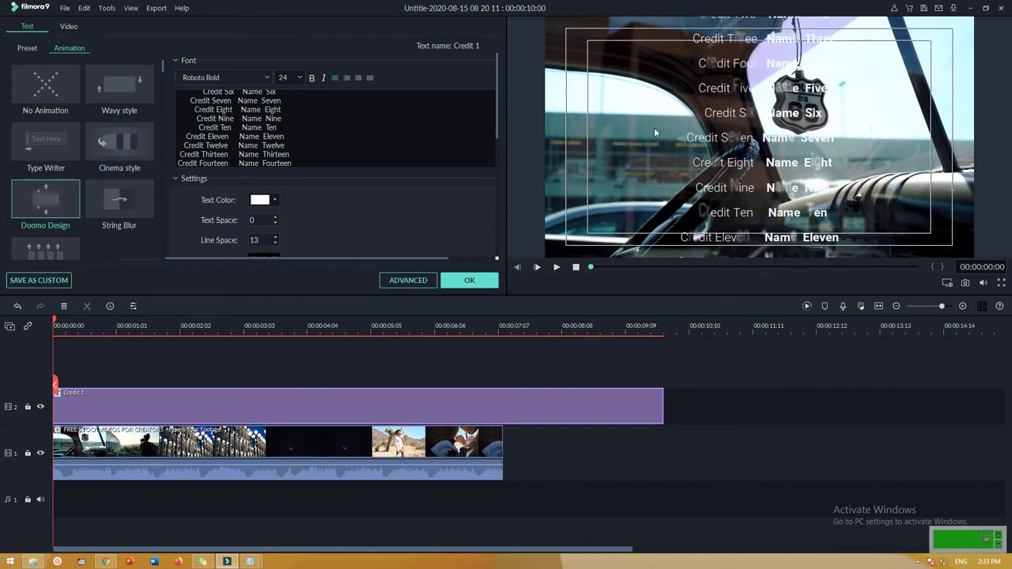
# - Replace Credit One with Sutradara and Name One with the director's first name in the credits text, and play the preview briefly
pyautogui.click(320, 124)
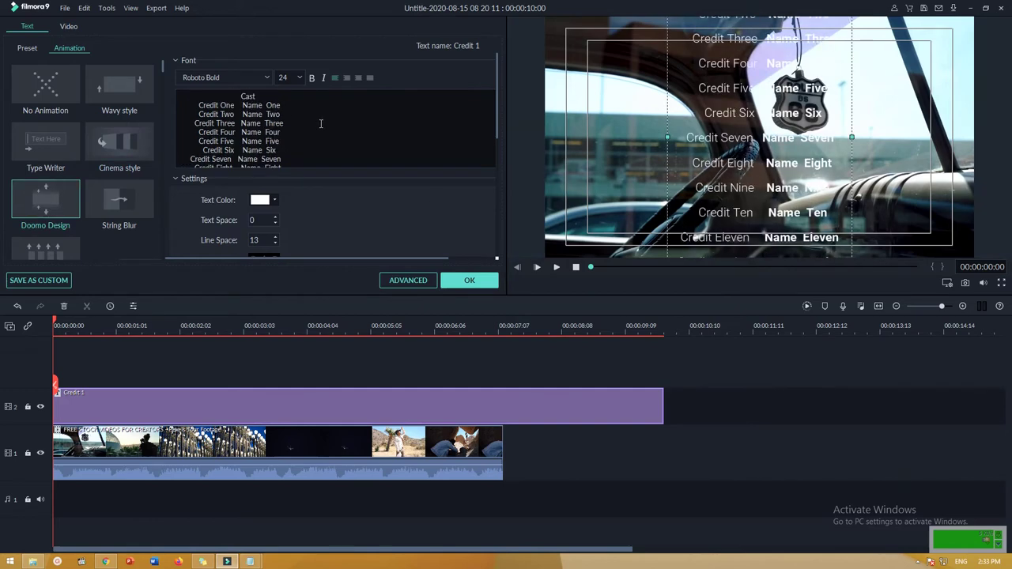
pyautogui.moveTo(234, 105); pyautogui.dragTo(198, 105)
pyautogui.moveTo(290, 105); pyautogui.dragTo(199, 105)
pyautogui.write('Sutradara')
pyautogui.moveTo(278, 105); pyautogui.dragTo(241, 105)
pyautogui.write('Rana')
pyautogui.click(558, 268)
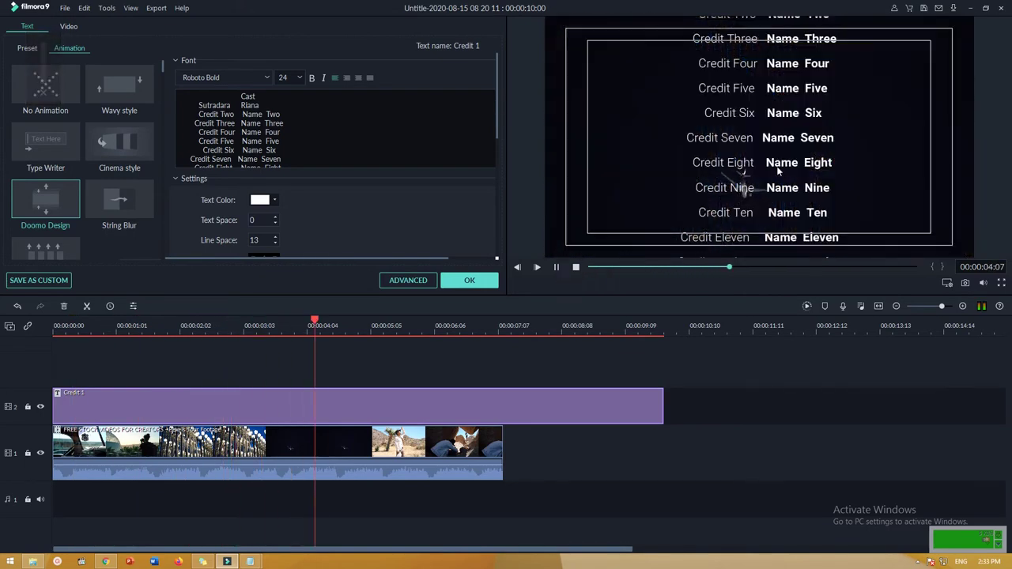
pyautogui.click(576, 268)
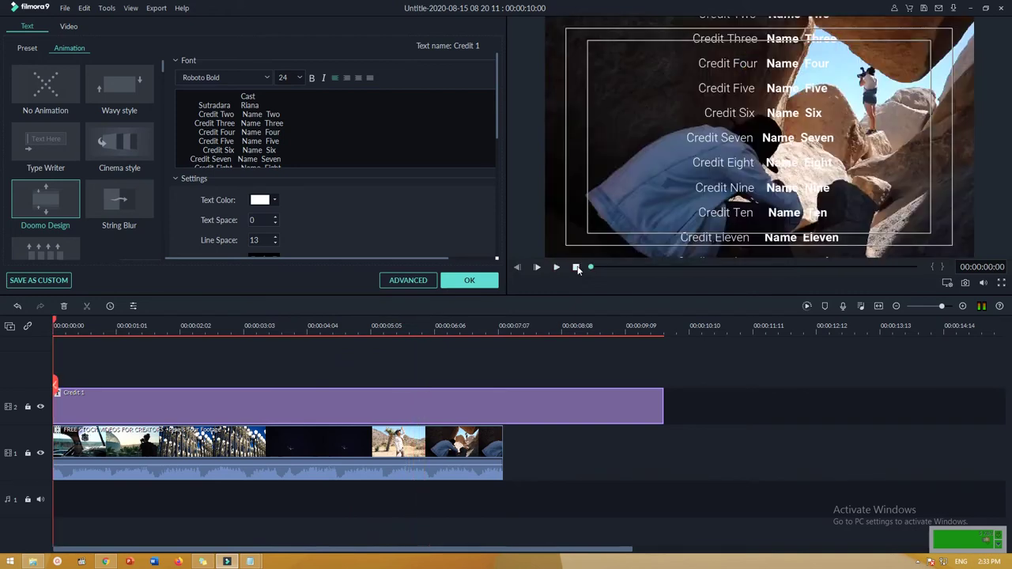
# - Look through the animation presets and apply Up Roll to the Credit 1 text
pyautogui.scroll(-5, 84, 101)
pyautogui.scroll(-3, 91, 110)
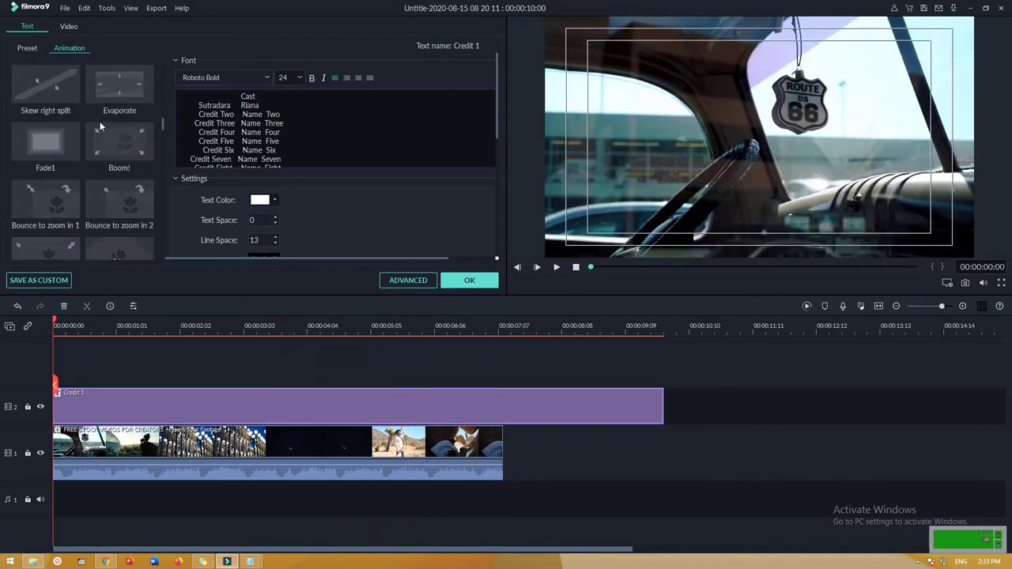
pyautogui.scroll(-2, 150, 133)
pyautogui.scroll(-6, 143, 135)
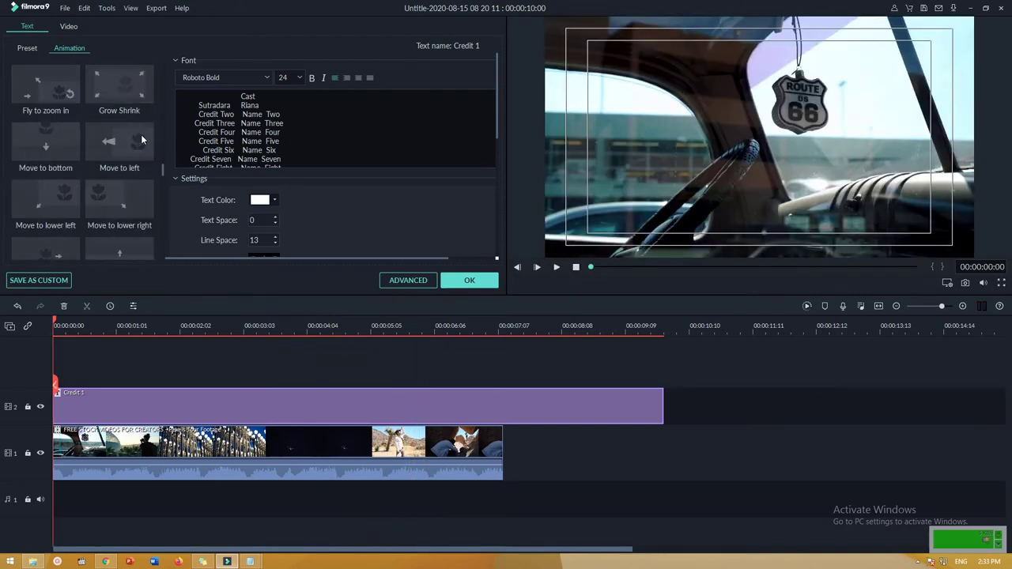
pyautogui.scroll(10, 141, 131)
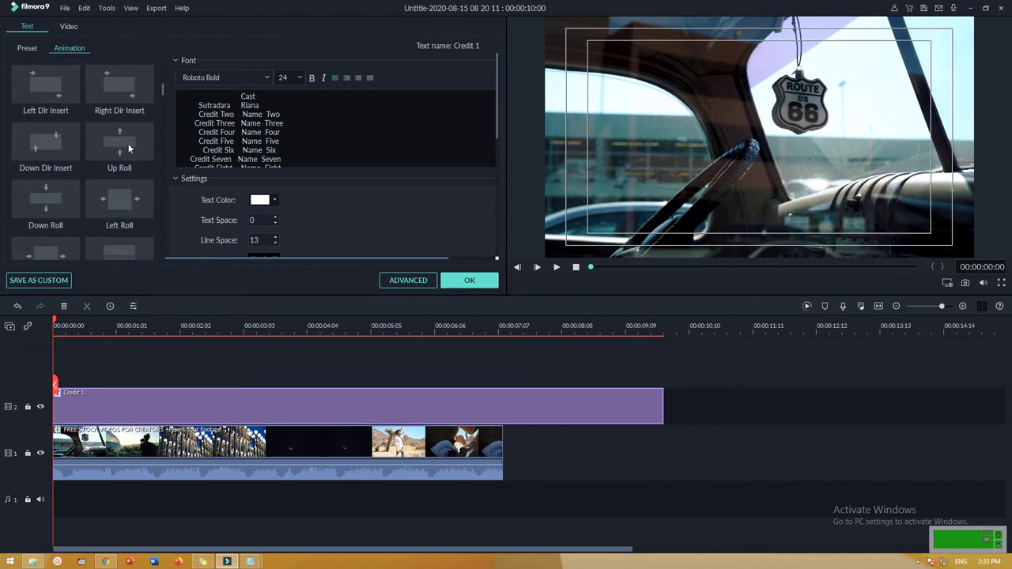
pyautogui.moveTo(129, 148)
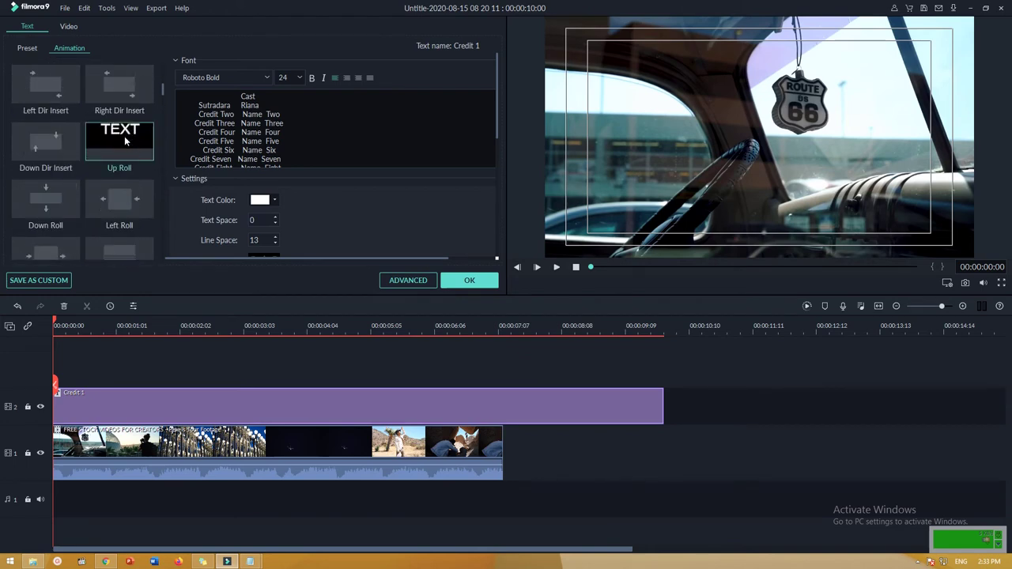
pyautogui.click(125, 144)
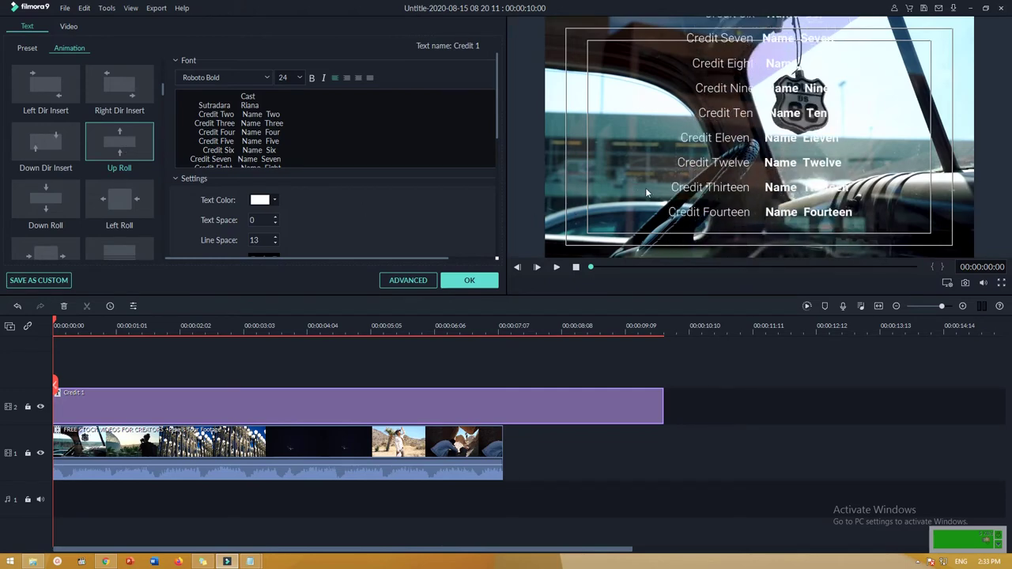
# - Try rotating the credits text to 18.62 degrees, and undo the rotation
pyautogui.scroll(-5, 486, 158)
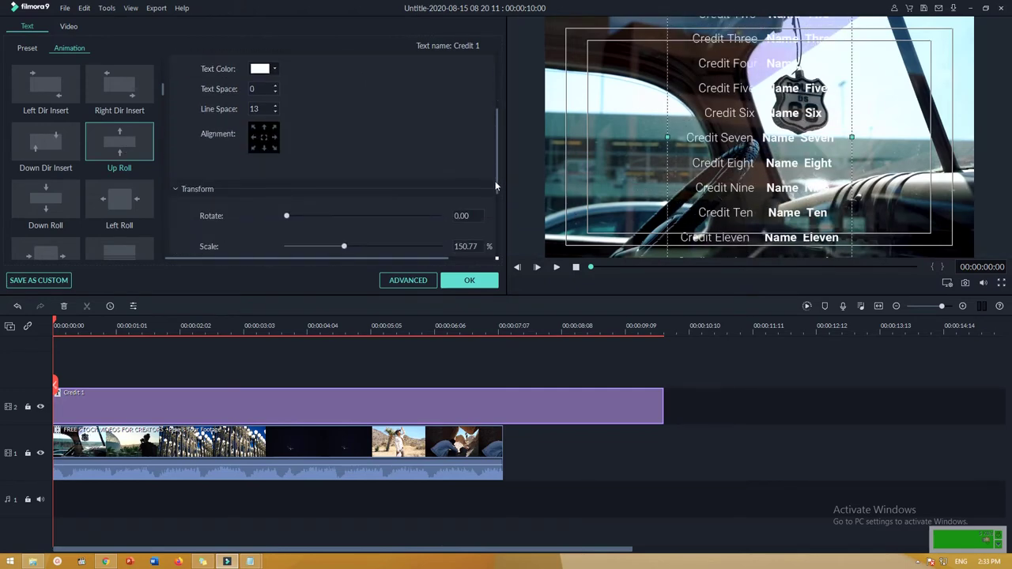
pyautogui.scroll(-2, 488, 238)
pyautogui.scroll(3, 488, 205)
pyautogui.scroll(-3, 484, 230)
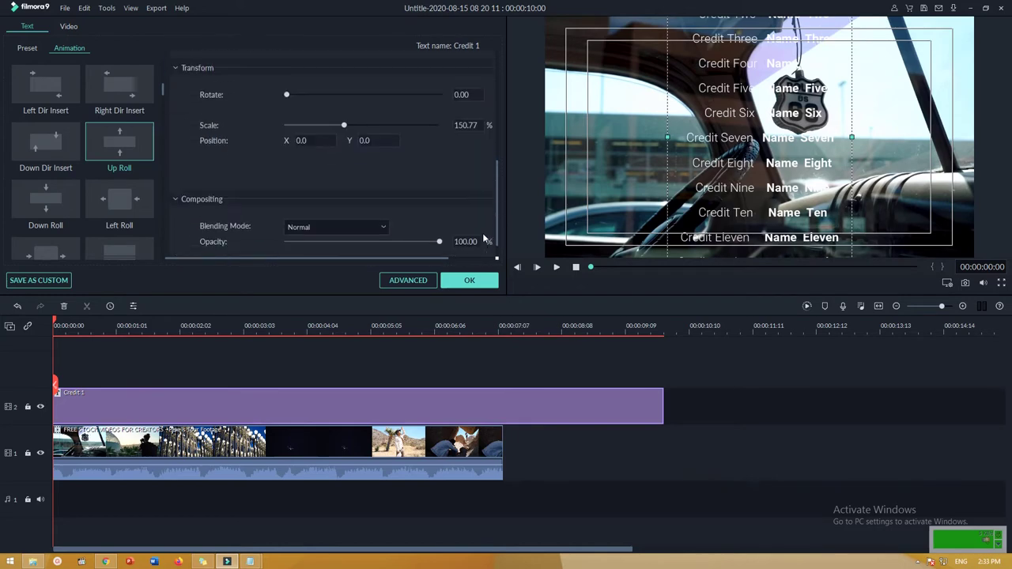
pyautogui.scroll(2, 483, 233)
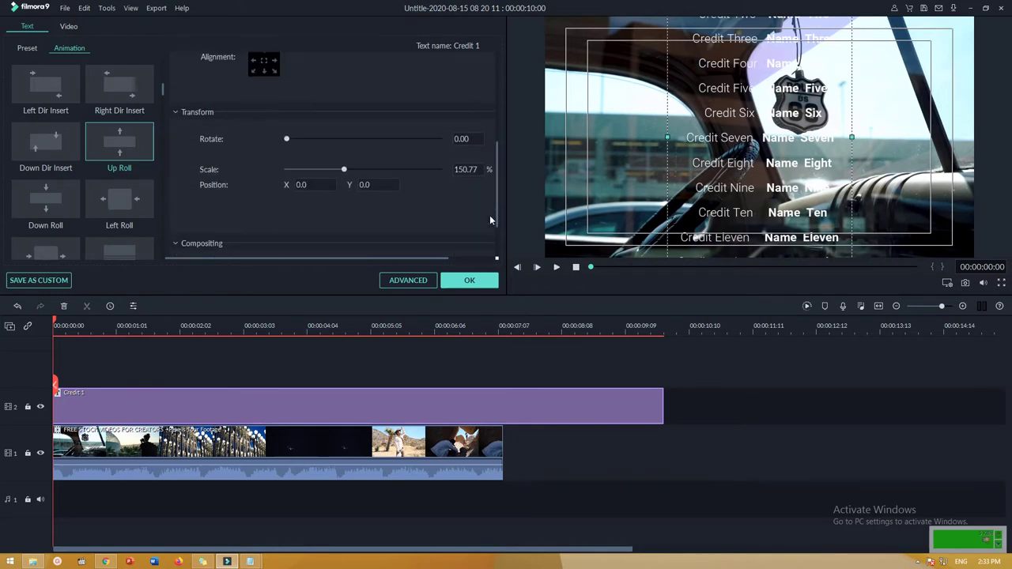
pyautogui.moveTo(287, 143); pyautogui.dragTo(294, 144)
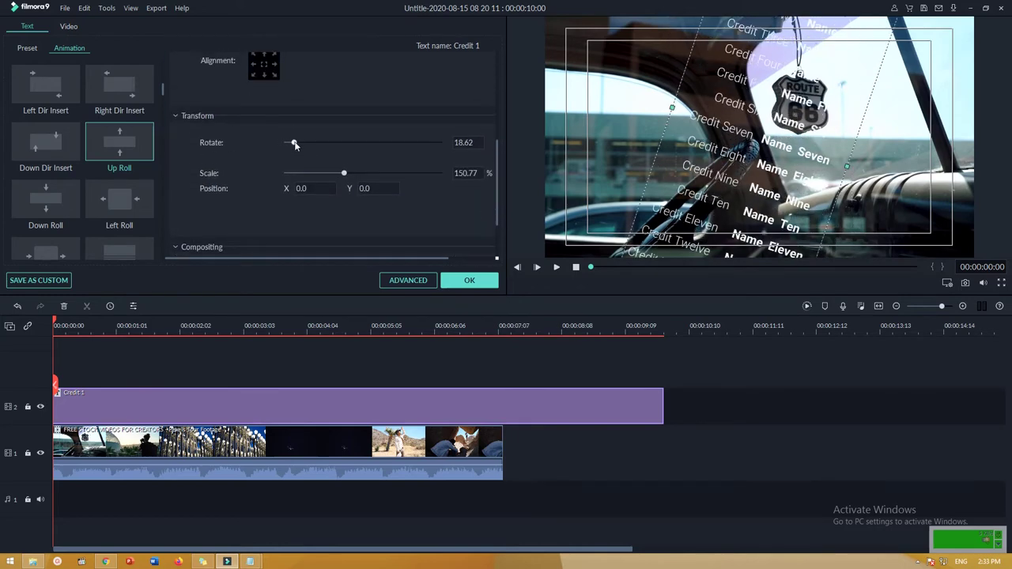
pyautogui.hotkey('ctrl', 'z')
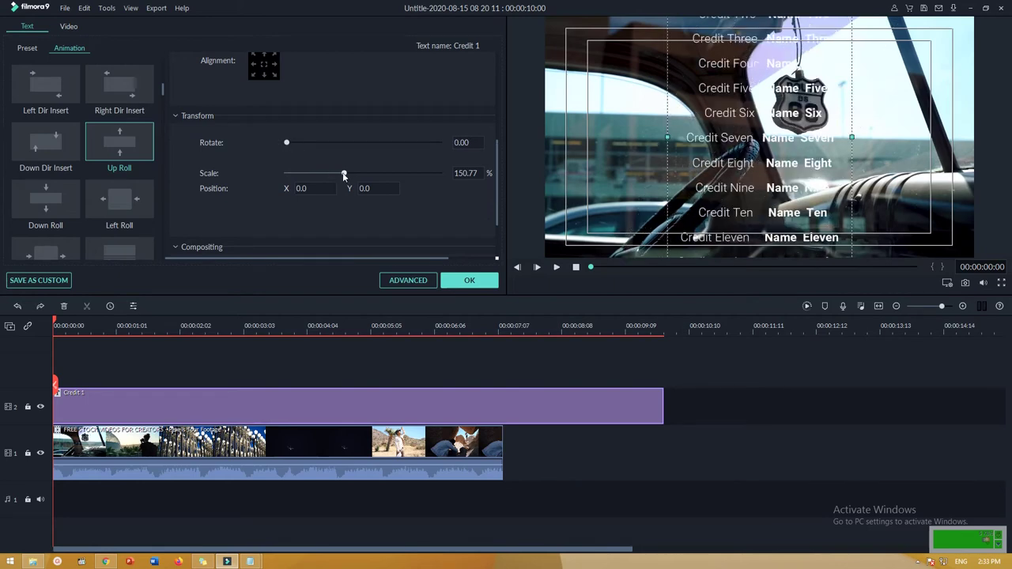
# - Scale the credits text to 135.17% and check the available blending modes, keeping Normal
pyautogui.moveTo(344, 176)
pyautogui.mouseDown()
pyautogui.moveTo(297, 173)
pyautogui.moveTo(339, 176)
pyautogui.mouseUp()
pyautogui.scroll(-2, 339, 175)
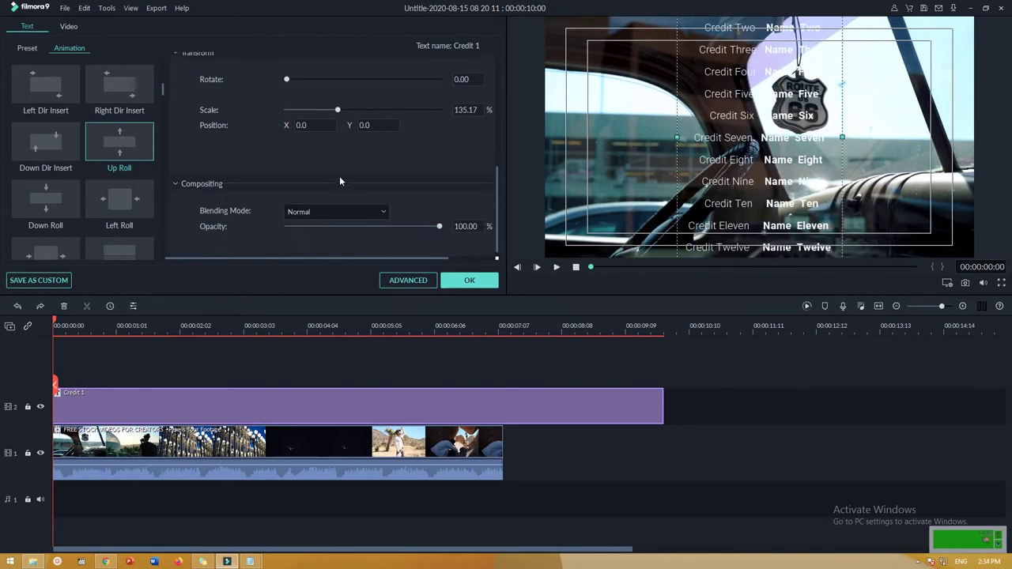
pyautogui.click(314, 211)
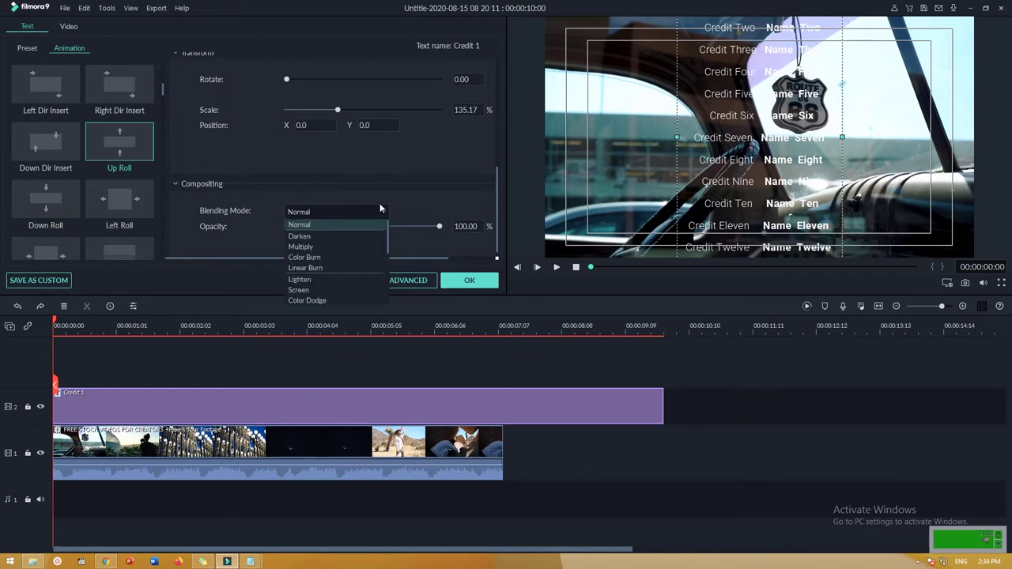
pyautogui.click(411, 205)
pyautogui.moveTo(495, 194); pyautogui.dragTo(495, 204)
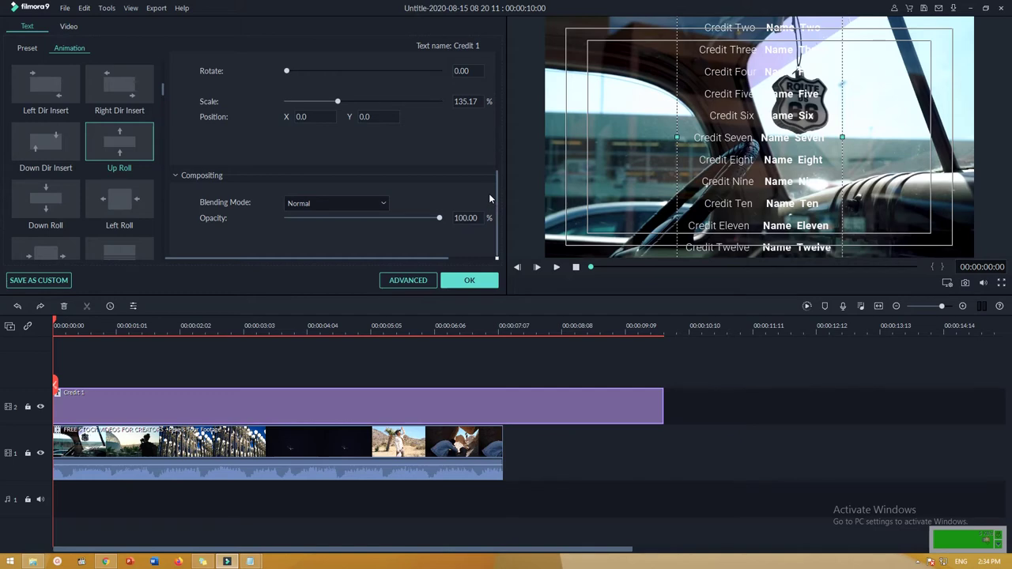
pyautogui.scroll(5, 491, 192)
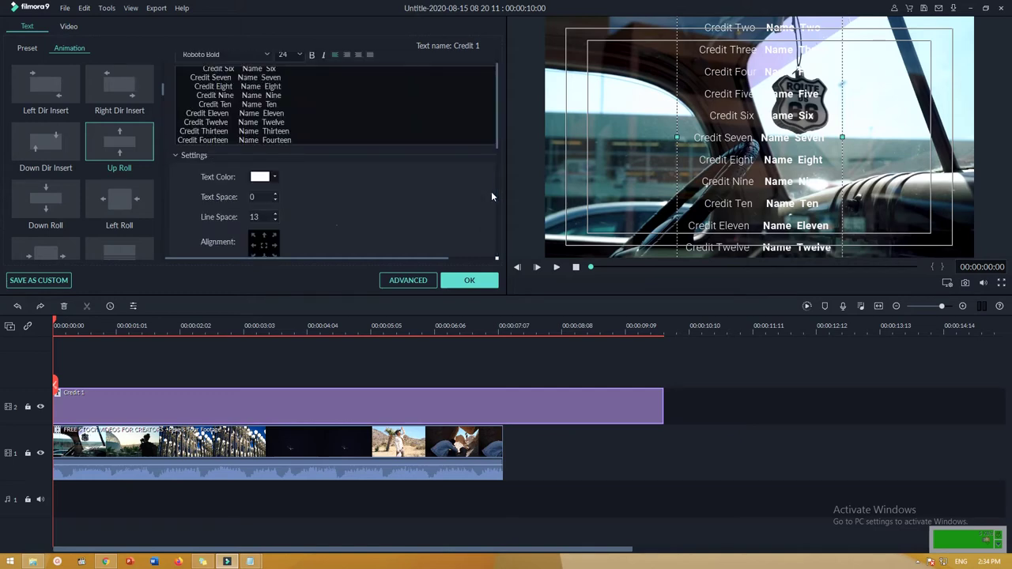
# - Open the advanced text editor for the Credit 1 title and delete its Cast text
pyautogui.click(408, 279)
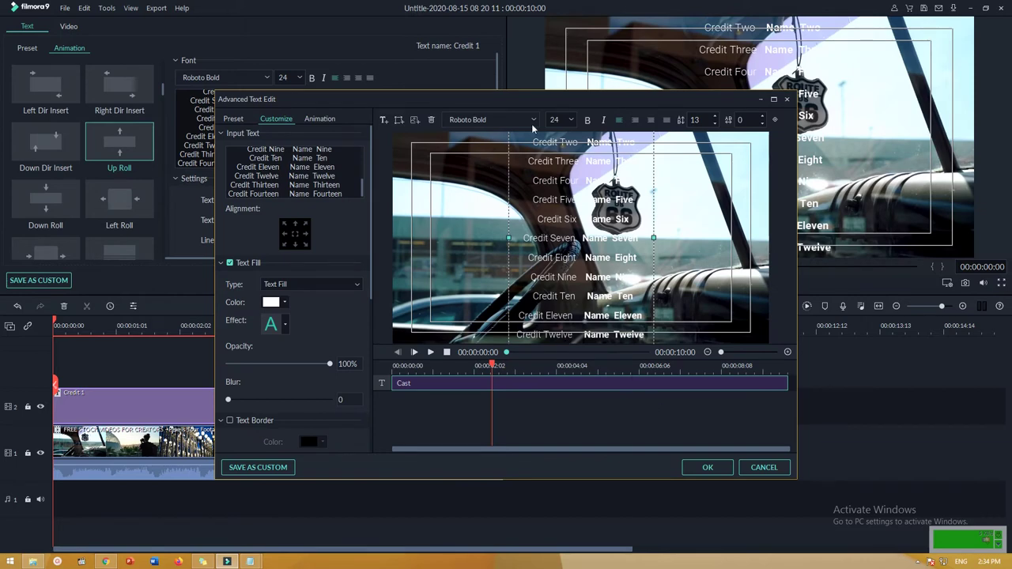
pyautogui.moveTo(538, 103); pyautogui.dragTo(476, 76)
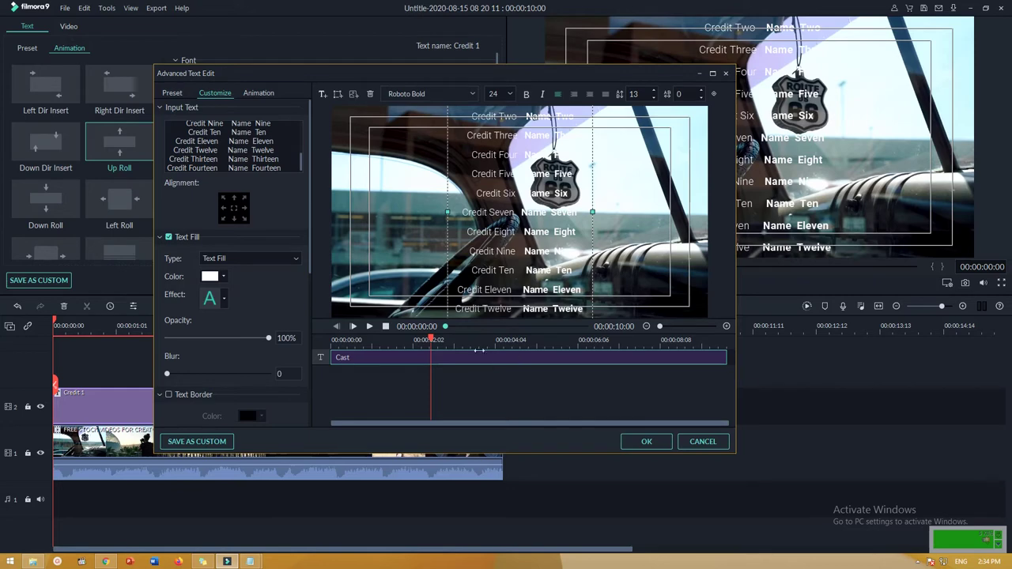
pyautogui.press('Delete')
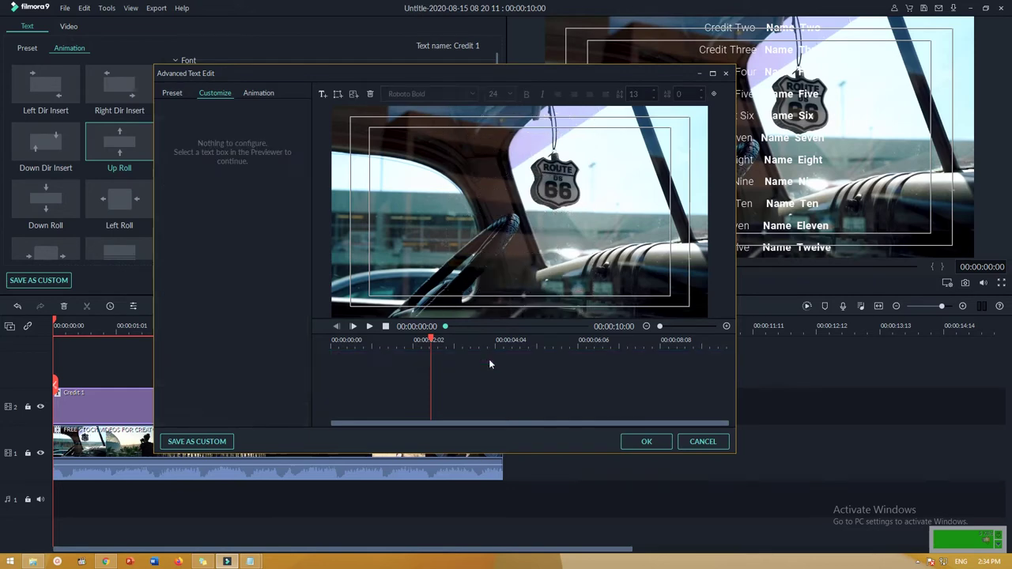
# - Add a new text box and trim its clip to about 2 seconds, starting at the playhead
pyautogui.click(322, 95)
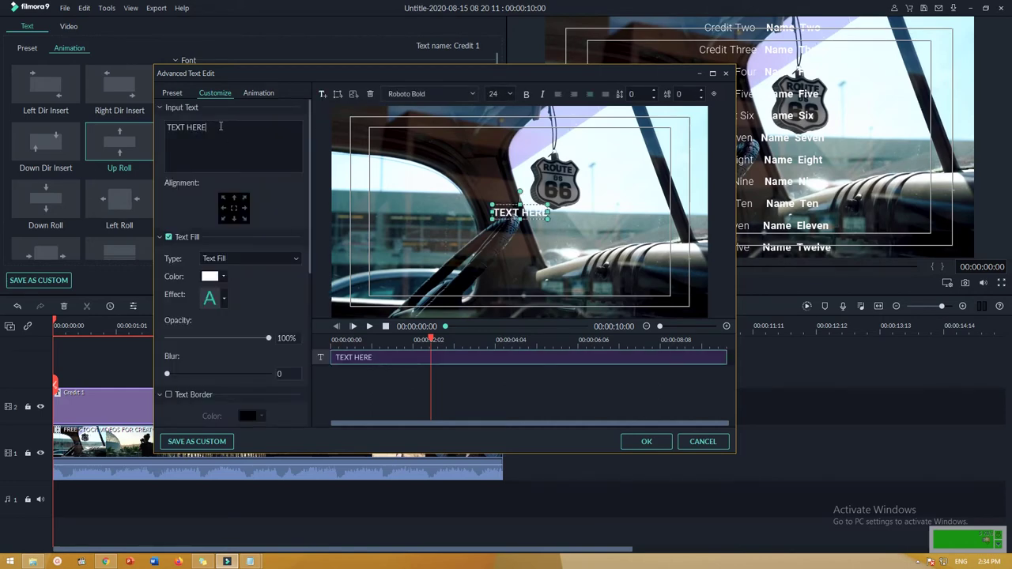
pyautogui.moveTo(233, 128); pyautogui.dragTo(146, 128)
pyautogui.click(372, 364)
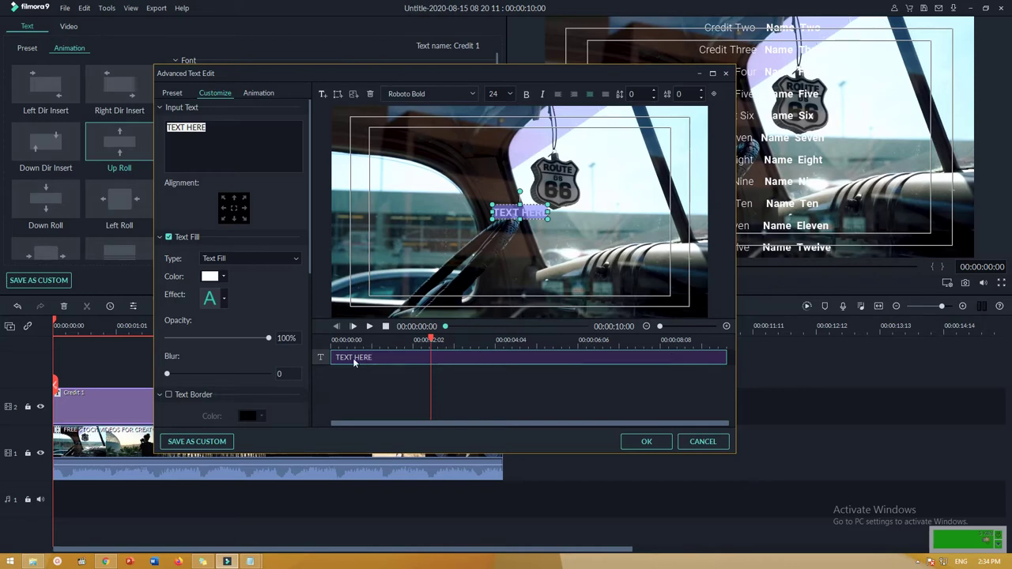
pyautogui.moveTo(332, 357); pyautogui.dragTo(433, 357)
pyautogui.moveTo(726, 365); pyautogui.dragTo(484, 361)
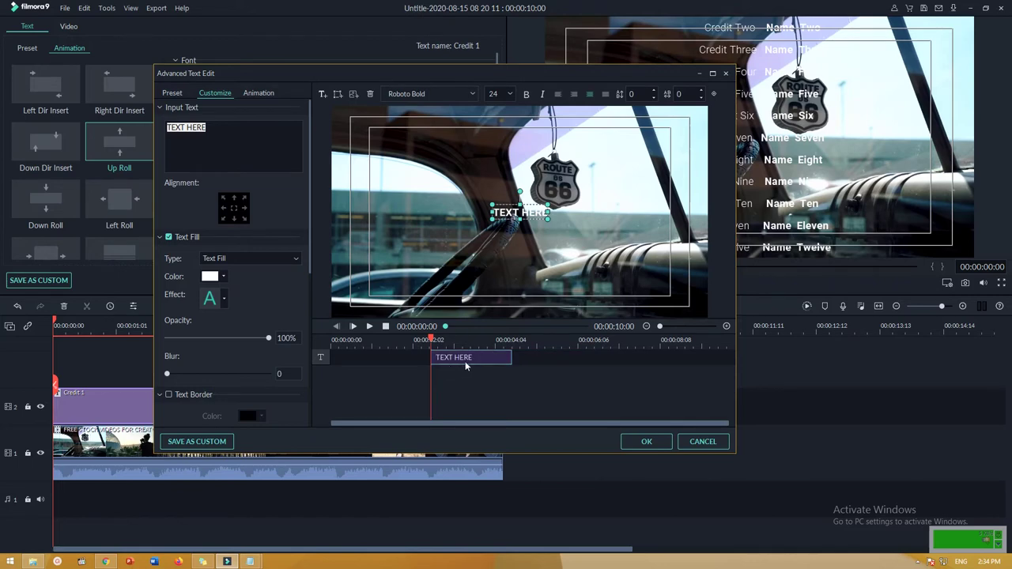
# - Add a second text box, shorten its clip to about 1.7 seconds, and shift the first text box's clip slightly earlier
pyautogui.click(323, 95)
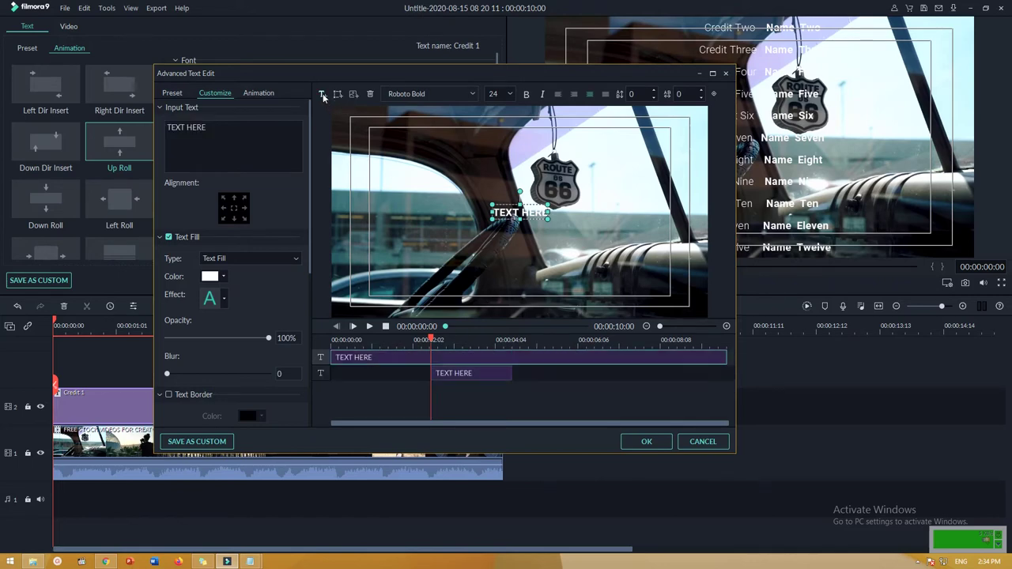
pyautogui.moveTo(725, 357); pyautogui.dragTo(398, 357)
pyautogui.moveTo(461, 377); pyautogui.dragTo(451, 375)
# - Move both text boxes down to the lower centre of the frame and set the playhead to 00:00:01:07
pyautogui.moveTo(537, 216); pyautogui.dragTo(521, 287)
pyautogui.moveTo(526, 215); pyautogui.dragTo(519, 276)
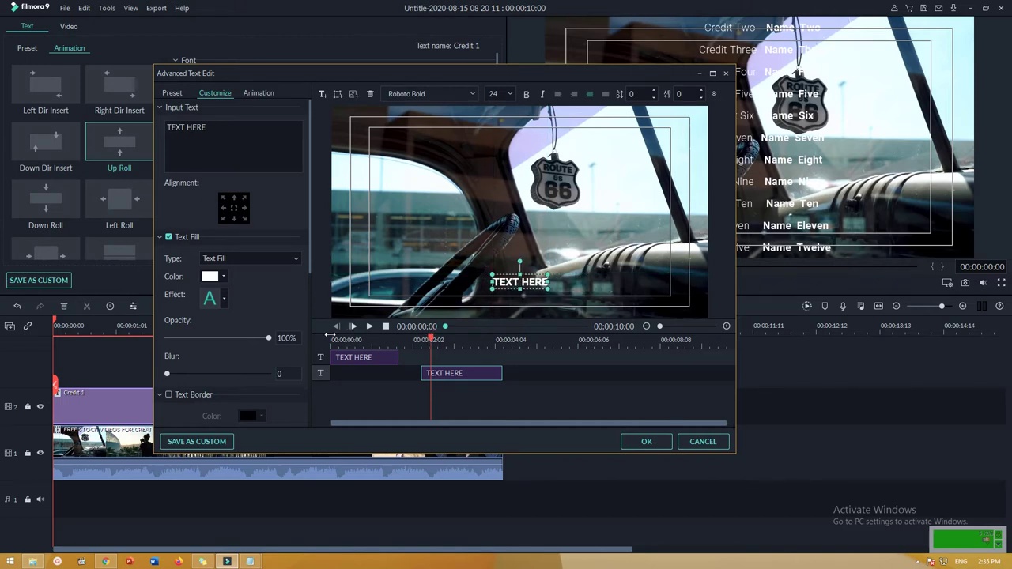
pyautogui.moveTo(430, 339); pyautogui.dragTo(382, 340)
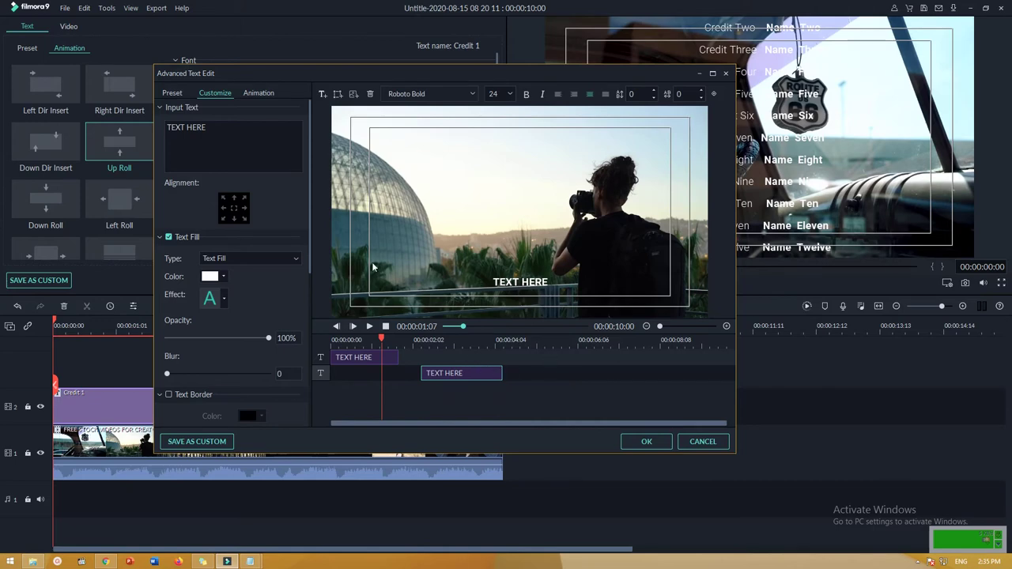
# - Enable the text shadow with 100% opacity, blur 6, distance 14 and a light blue colour
pyautogui.moveTo(312, 211); pyautogui.dragTo(307, 397)
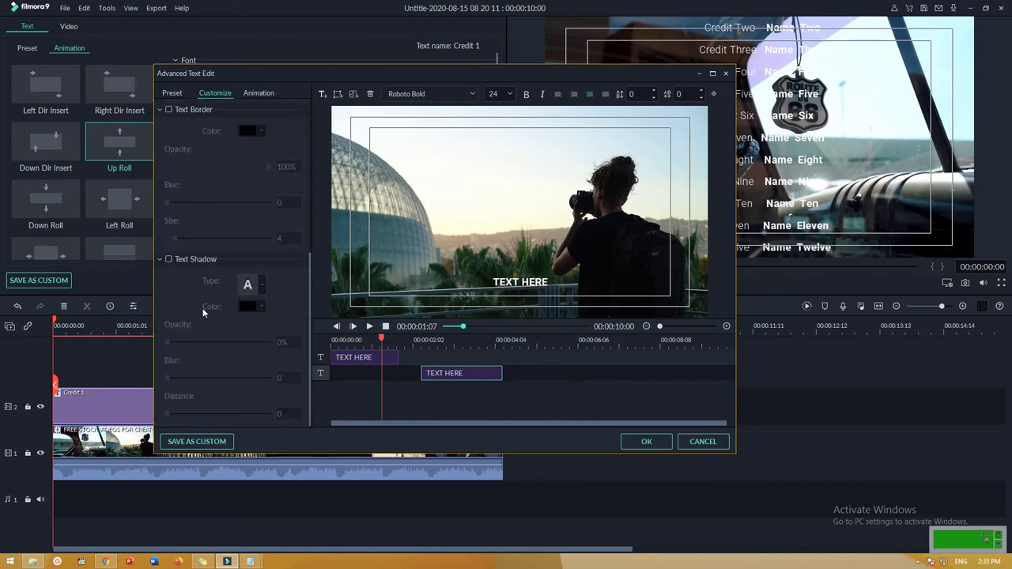
pyautogui.click(167, 261)
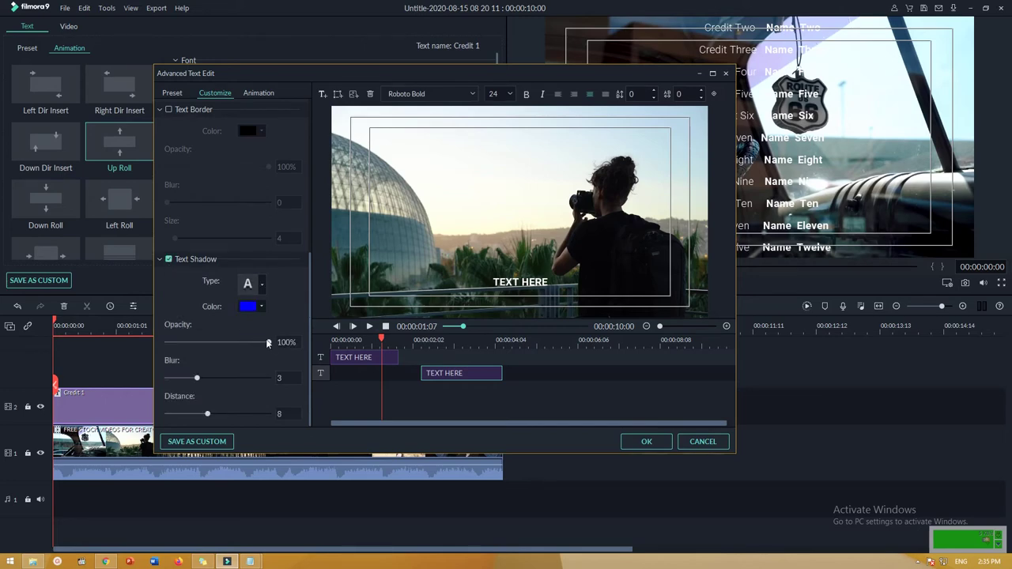
pyautogui.moveTo(269, 344)
pyautogui.mouseDown()
pyautogui.moveTo(208, 344)
pyautogui.moveTo(271, 345)
pyautogui.mouseUp()
pyautogui.moveTo(198, 378); pyautogui.dragTo(227, 378)
pyautogui.moveTo(207, 414); pyautogui.dragTo(238, 414)
pyautogui.click(260, 309)
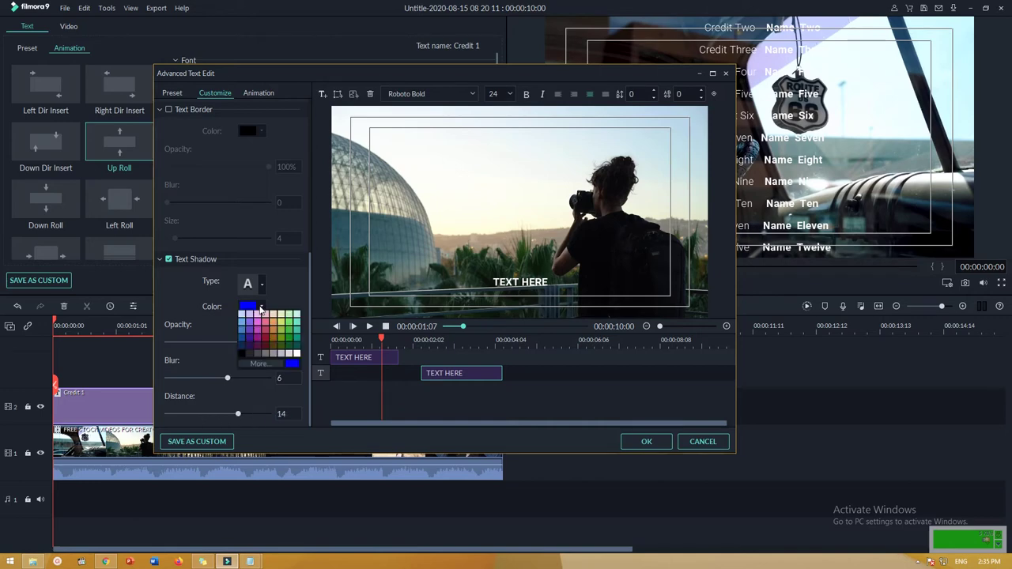
pyautogui.click(242, 320)
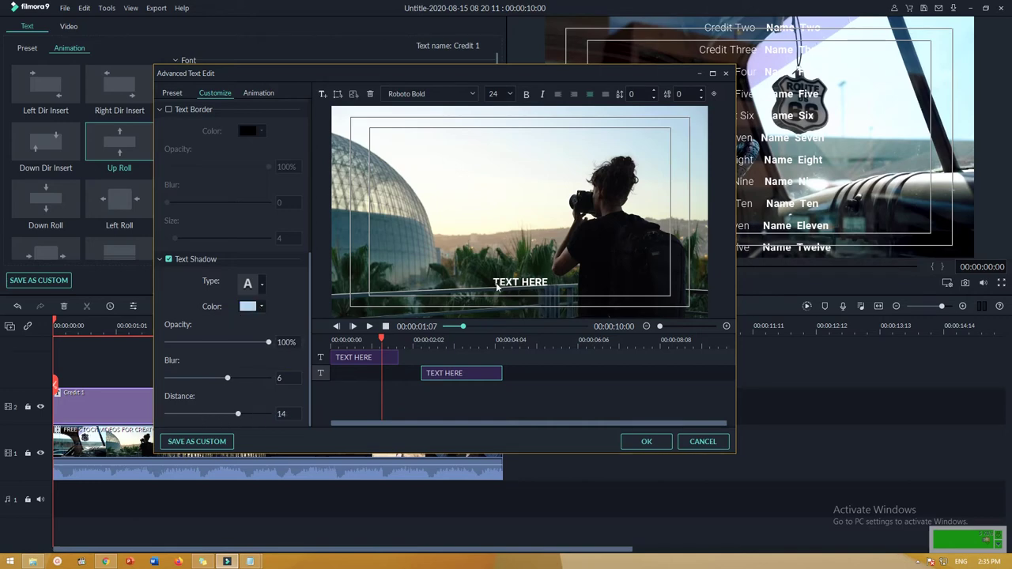
# - Try out different shadow types for the text box
pyautogui.click(261, 285)
pyautogui.click(274, 309)
pyautogui.click(268, 286)
pyautogui.click(255, 330)
# - Look over the text animations in the advanced editor, and close it without saving the changes
pyautogui.moveTo(308, 291); pyautogui.dragTo(305, 136)
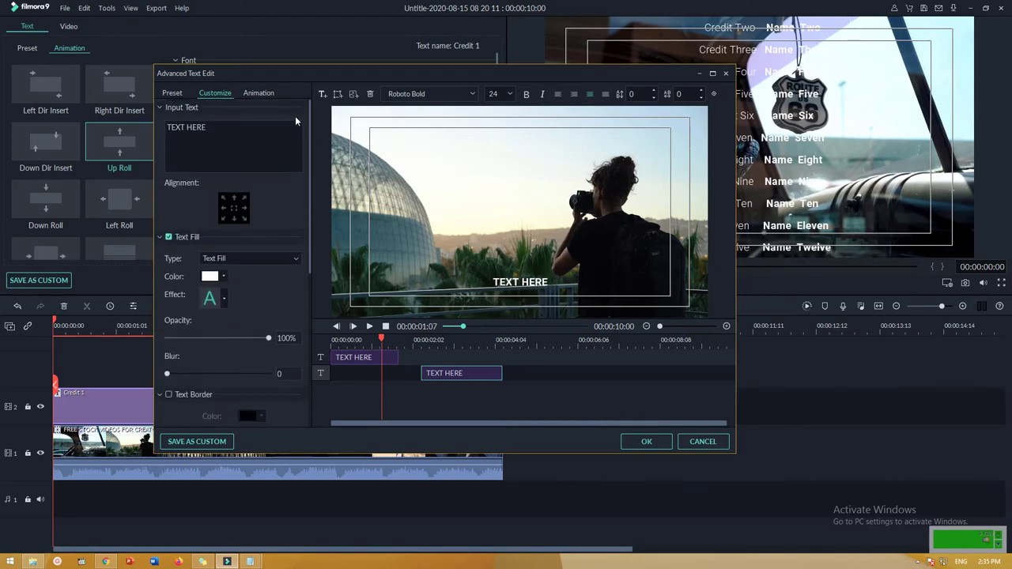
pyautogui.click(258, 93)
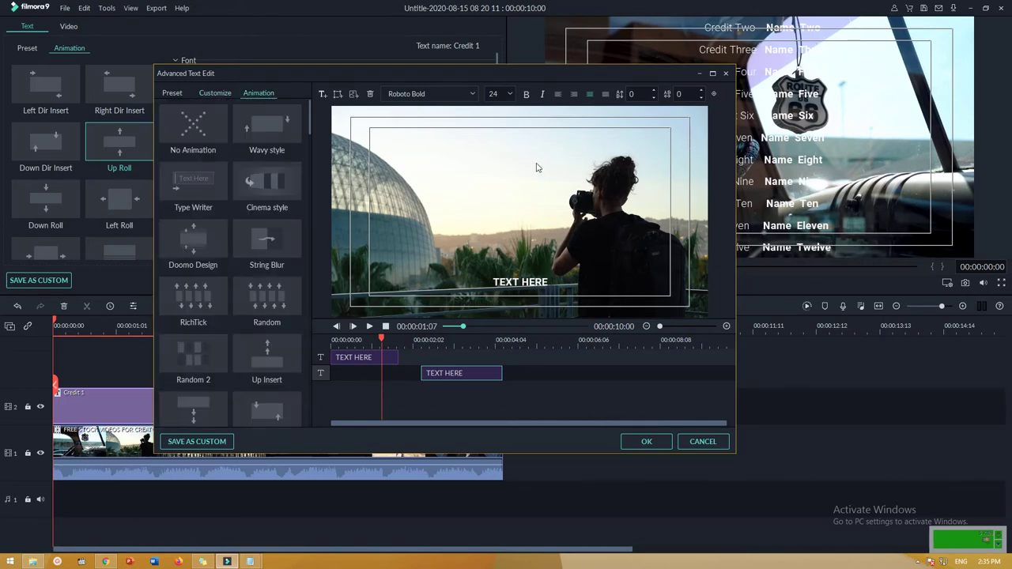
pyautogui.click(726, 74)
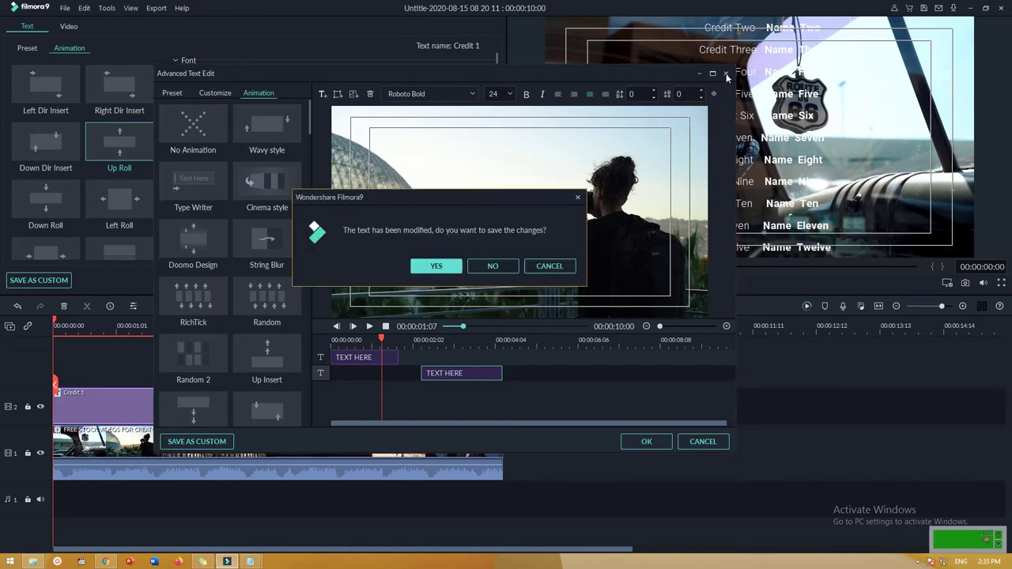
pyautogui.click(493, 266)
# - Leave the title editing and play the Credit 1 title over the video clip
pyautogui.click(353, 409)
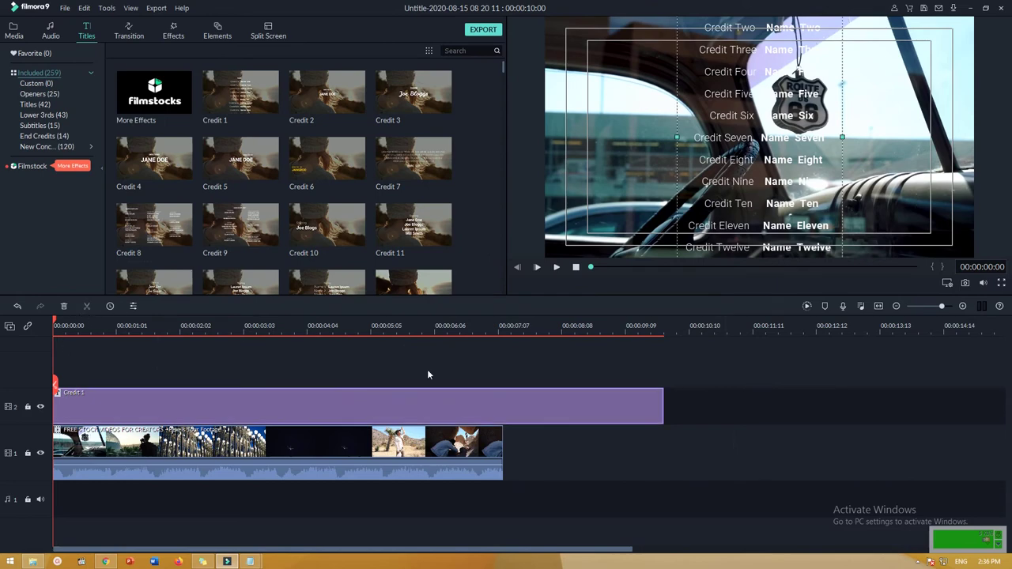
pyautogui.click(555, 269)
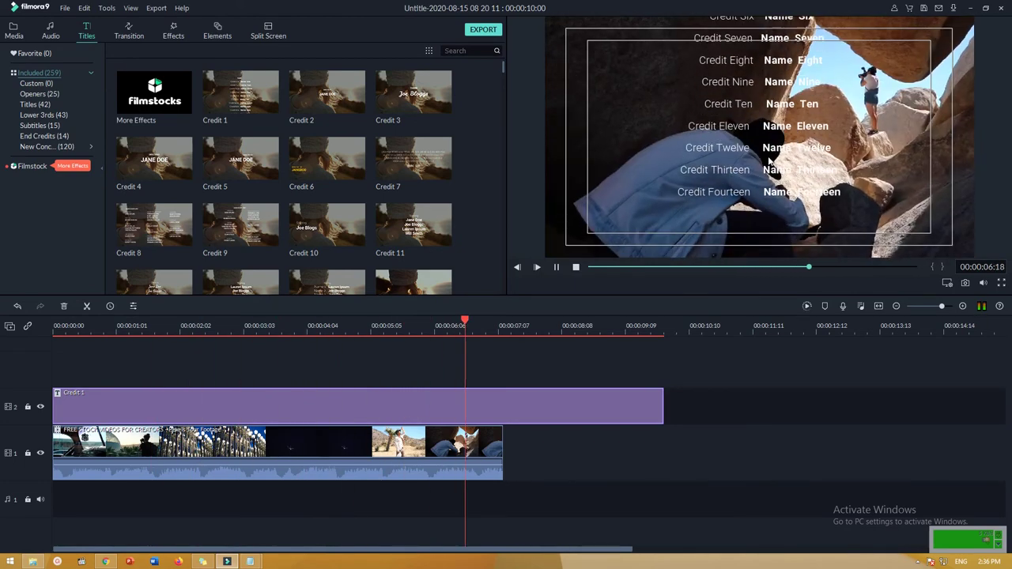
# - Stop the playback, preview the Credit 2 title, and check the Credit 1 title's text settings without changing them
pyautogui.click(576, 266)
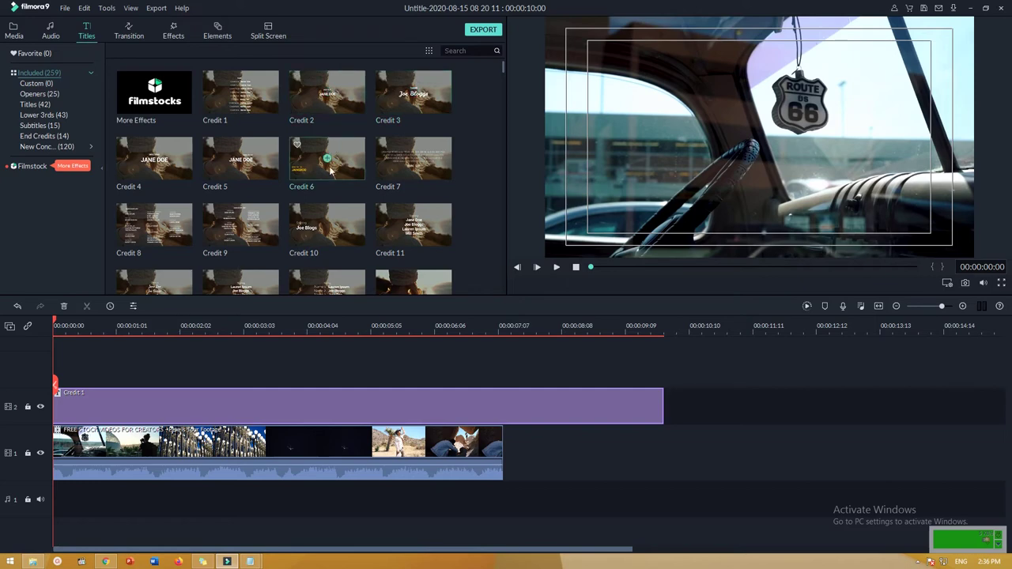
pyautogui.click(337, 101)
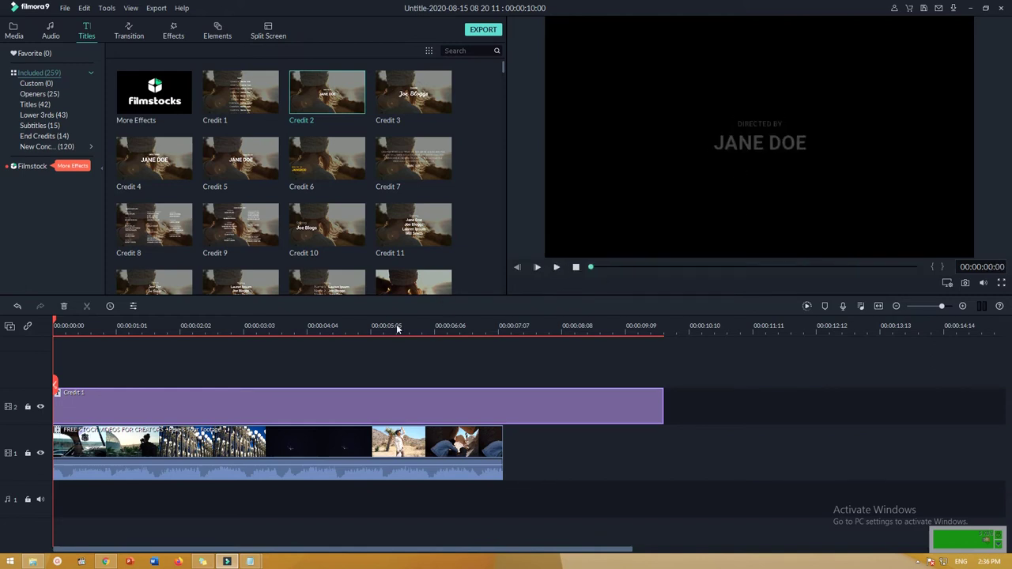
pyautogui.doubleClick(278, 400)
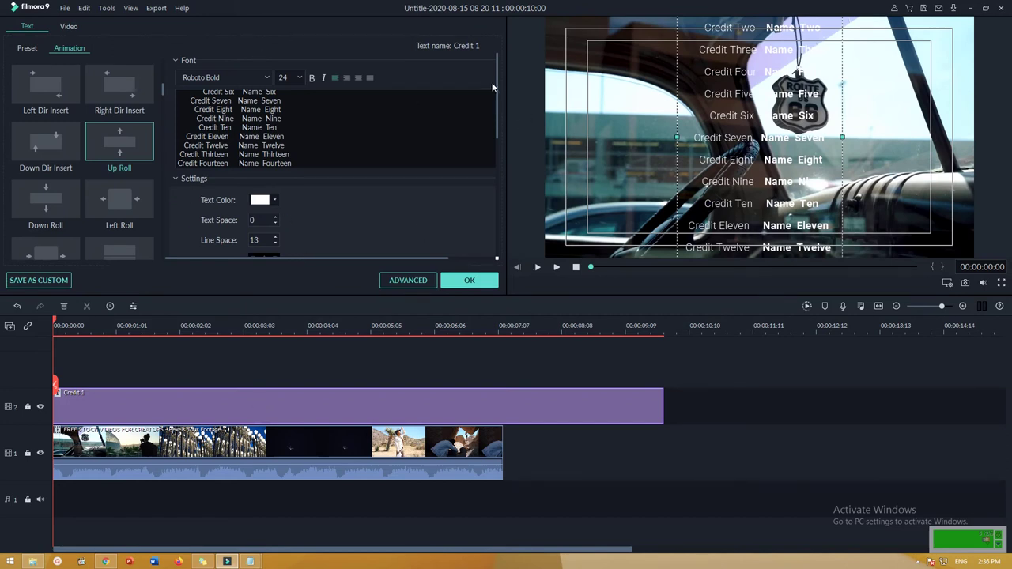
pyautogui.click(475, 282)
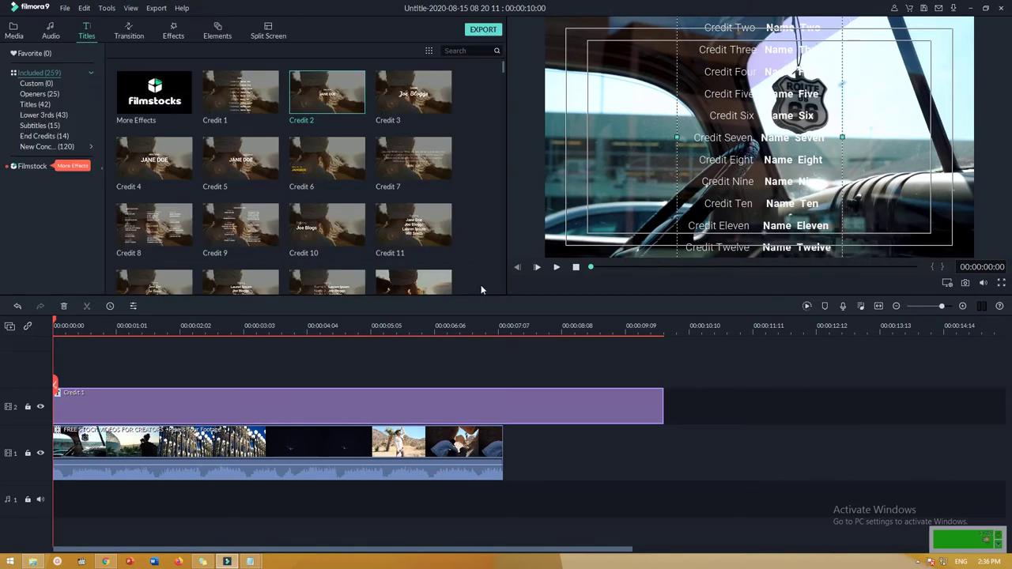
# - Replace the Credit 1 title above the video clip with the Credit 2 title, and preview it over the clip
pyautogui.click(326, 94)
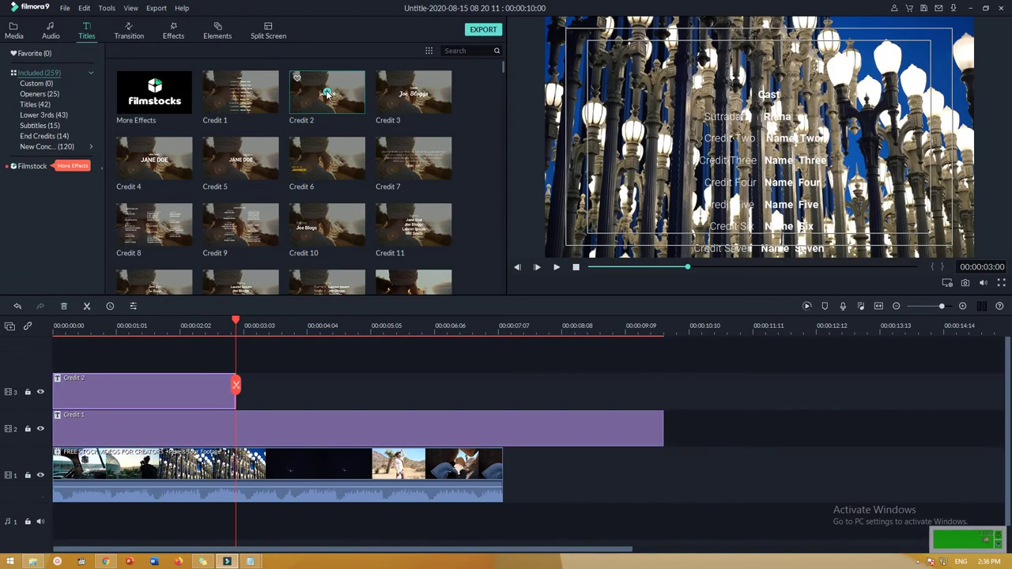
pyautogui.hotkey('ctrl', 'z')
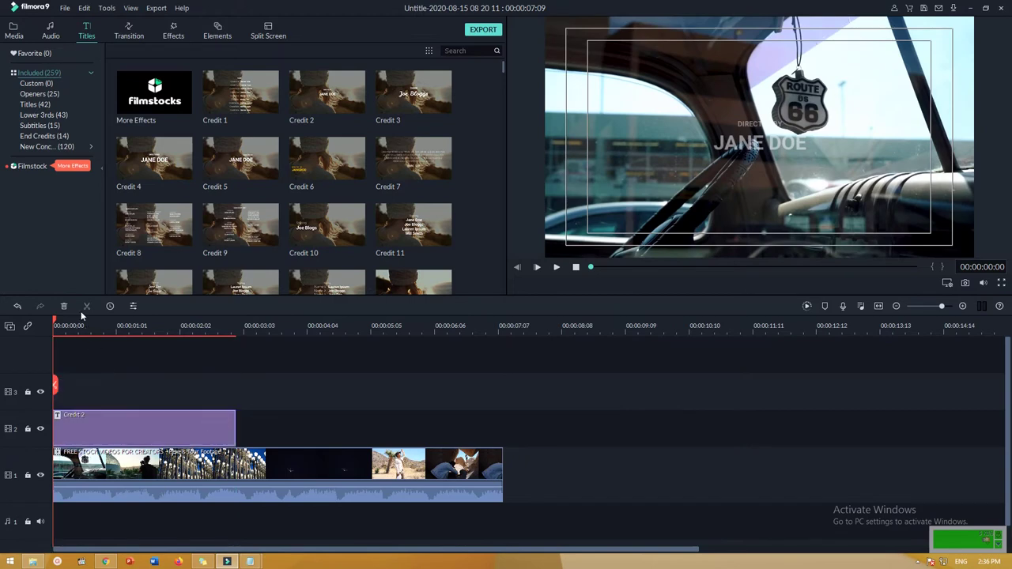
pyautogui.click(556, 267)
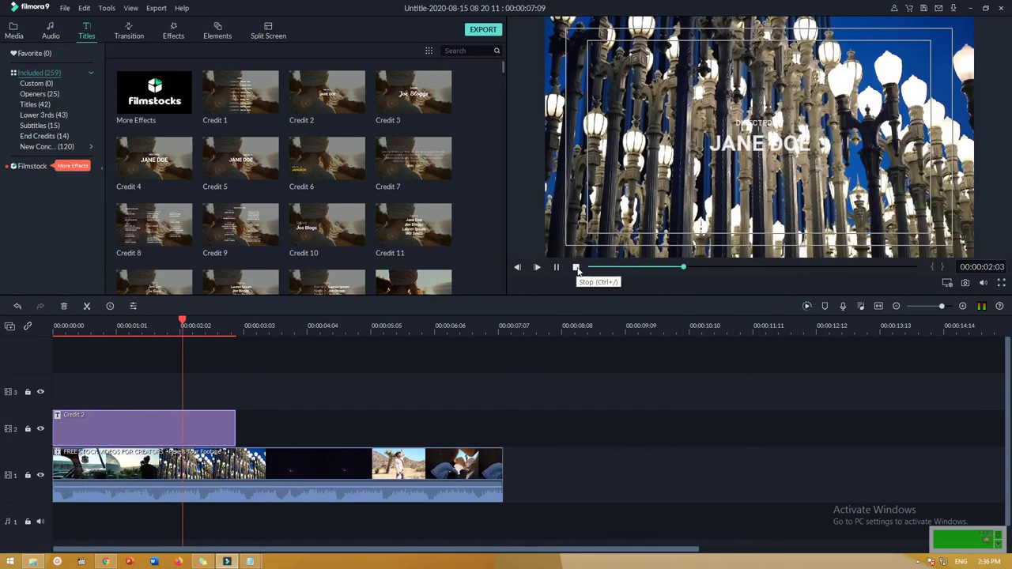
pyautogui.click(575, 267)
# - Shift the video clip about 2 seconds later on the timeline, and play the Credit 2 title over the black background
pyautogui.click(318, 473)
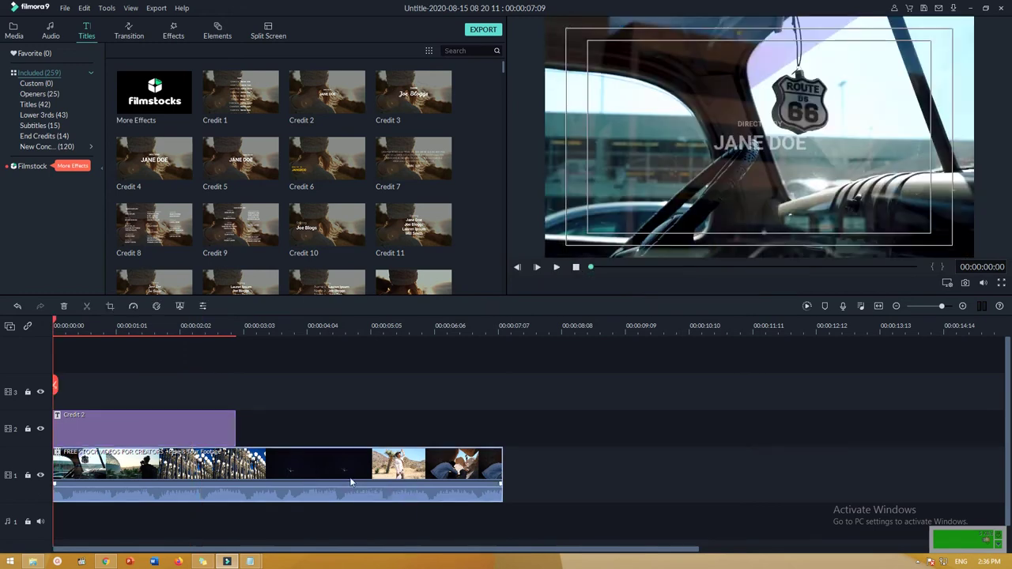
pyautogui.moveTo(353, 481); pyautogui.dragTo(477, 477)
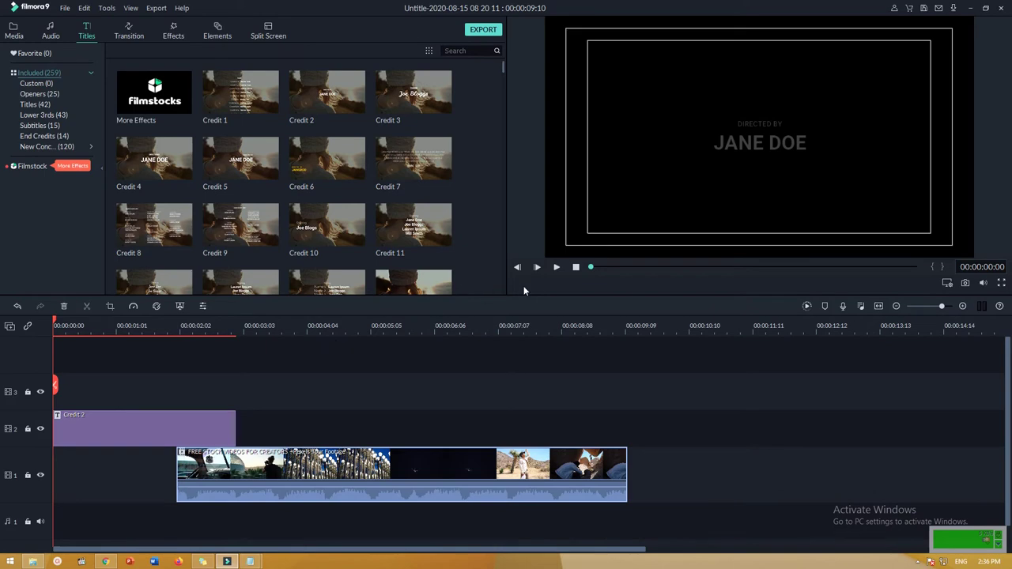
pyautogui.click(556, 268)
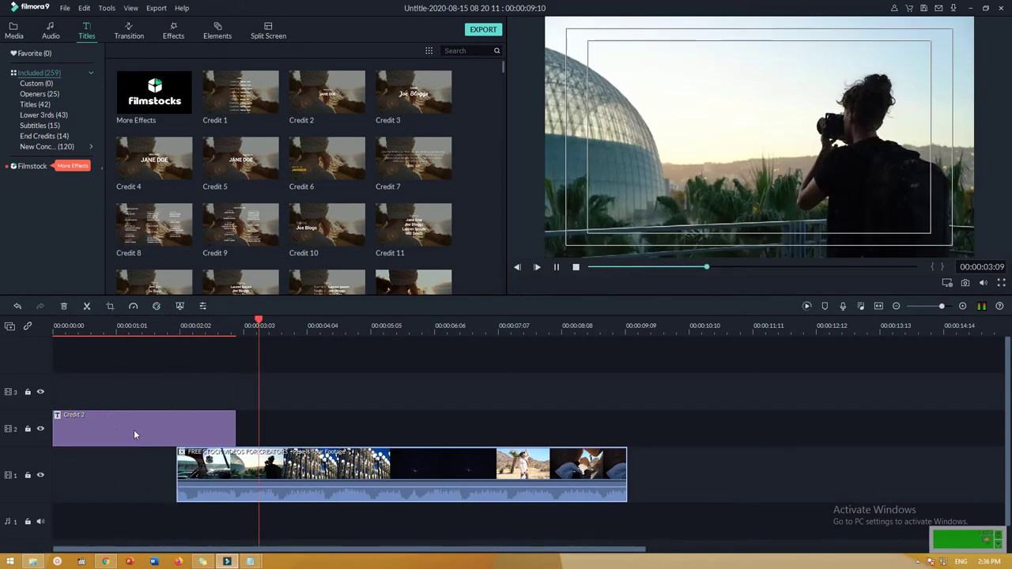
# - Look over the Credit 2 title's text and animation settings at an early point of the title, and leave the title editing
pyautogui.doubleClick(134, 433)
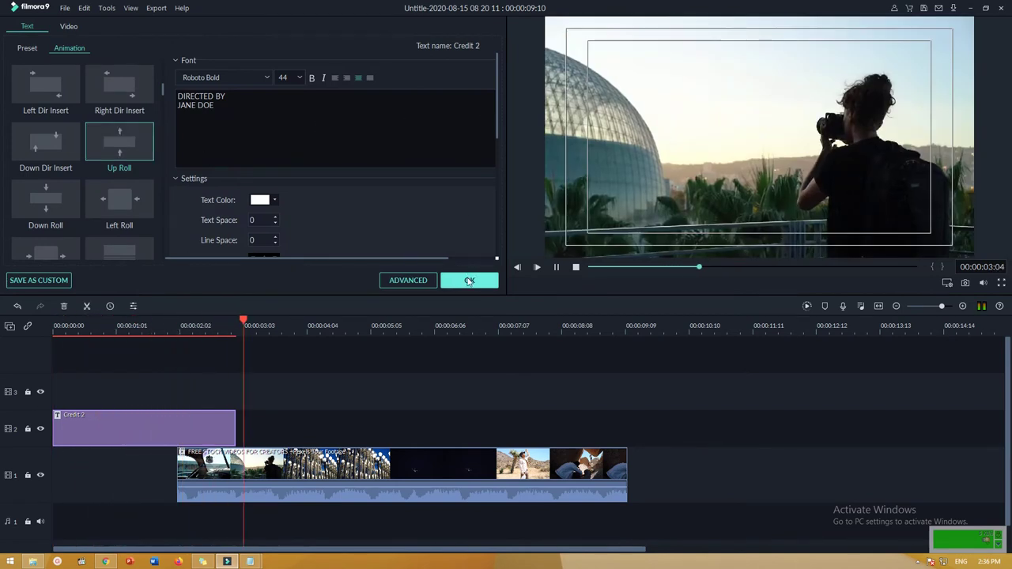
pyautogui.click(555, 267)
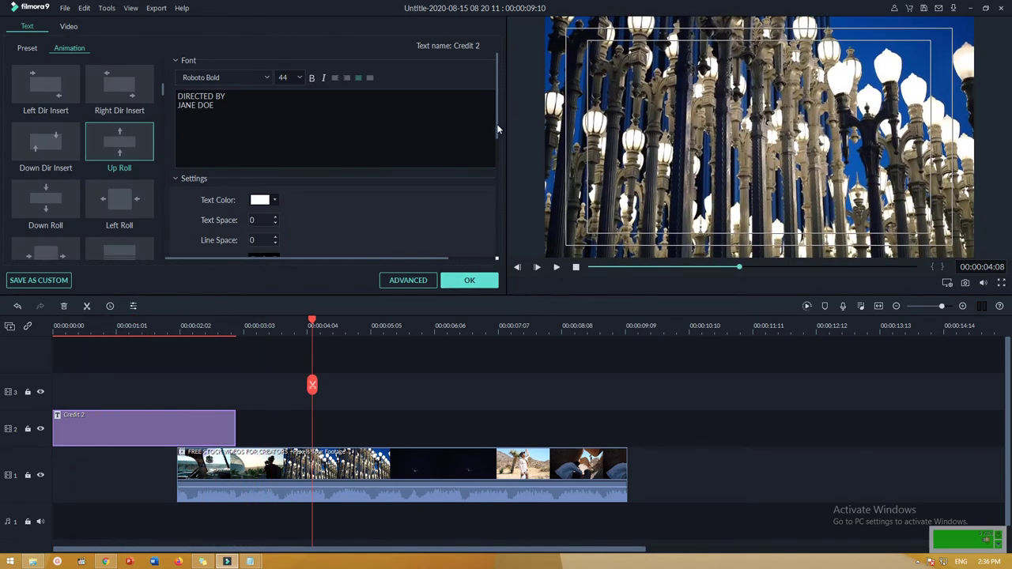
pyautogui.moveTo(497, 124); pyautogui.dragTo(486, 101)
pyautogui.scroll(-5, 134, 173)
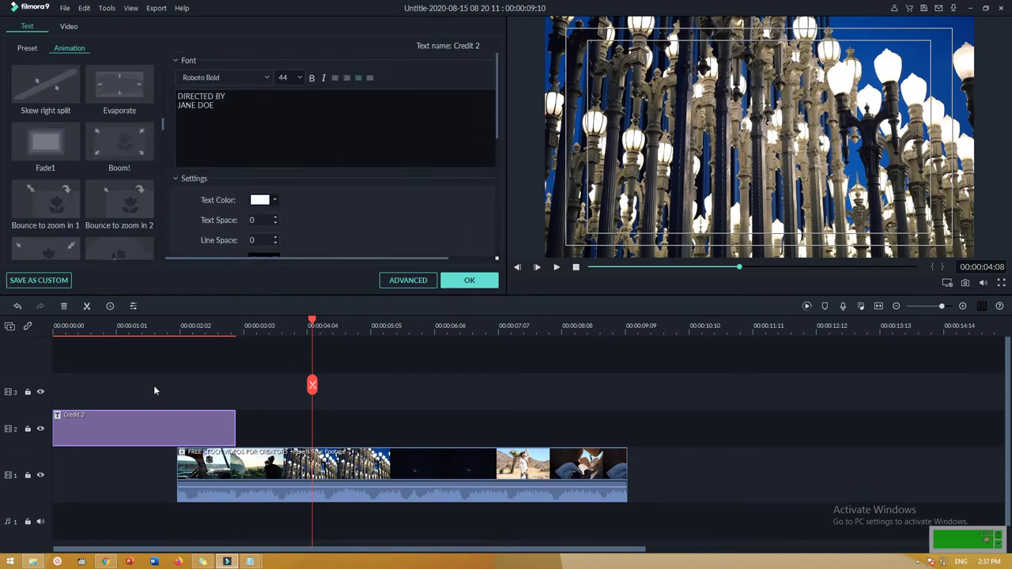
pyautogui.click(83, 323)
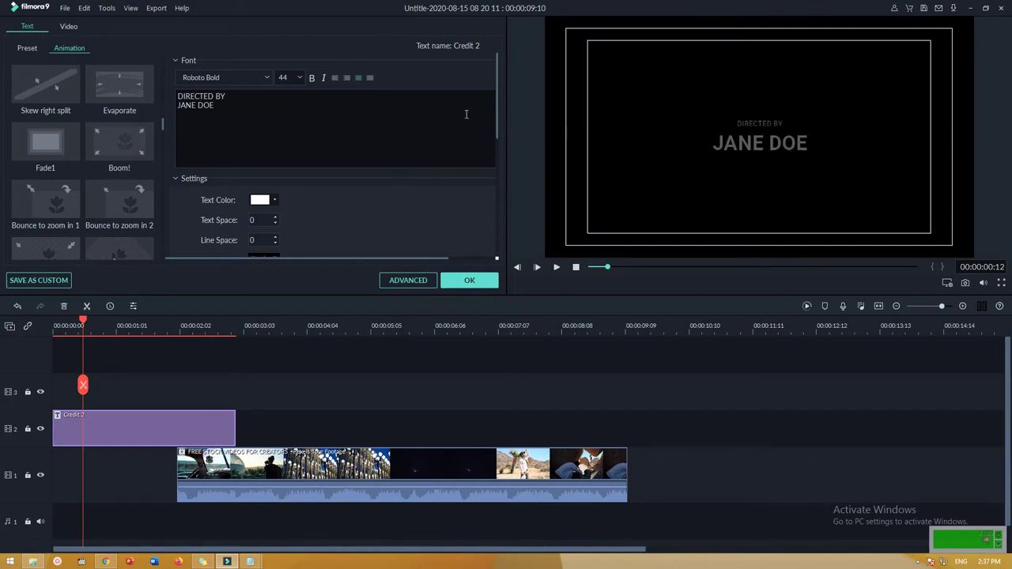
pyautogui.moveTo(498, 127); pyautogui.dragTo(487, 76)
pyautogui.click(468, 281)
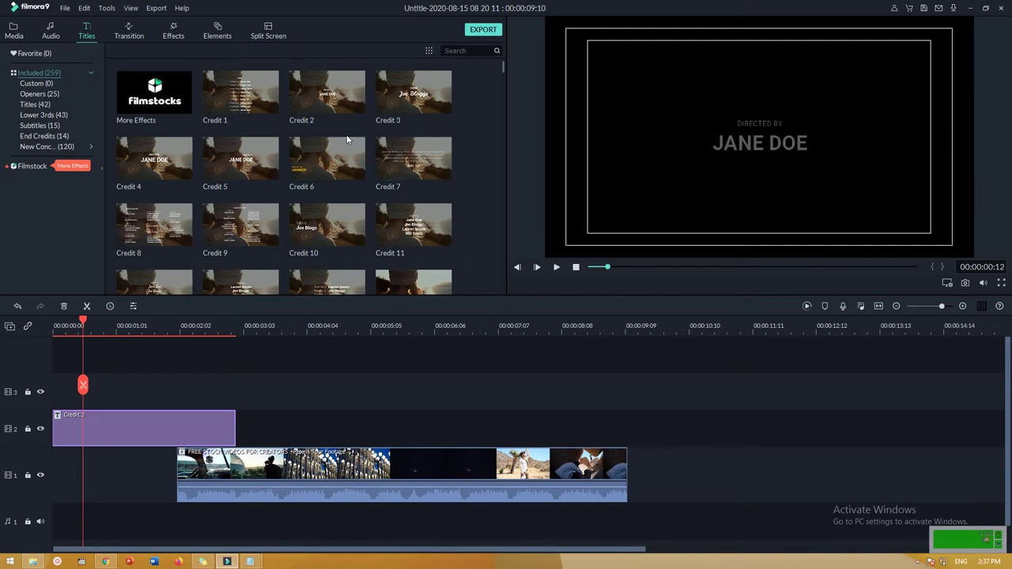
# - Browse the title library and preview the Credit 7, Lower Third 17 and Lower Third 13 titles
pyautogui.click(429, 156)
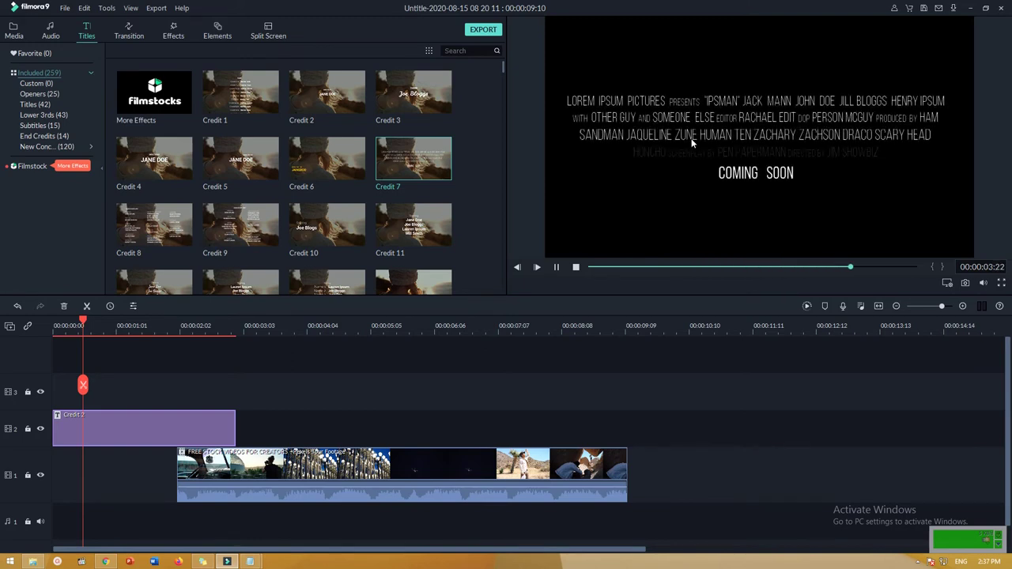
pyautogui.scroll(-5, 413, 186)
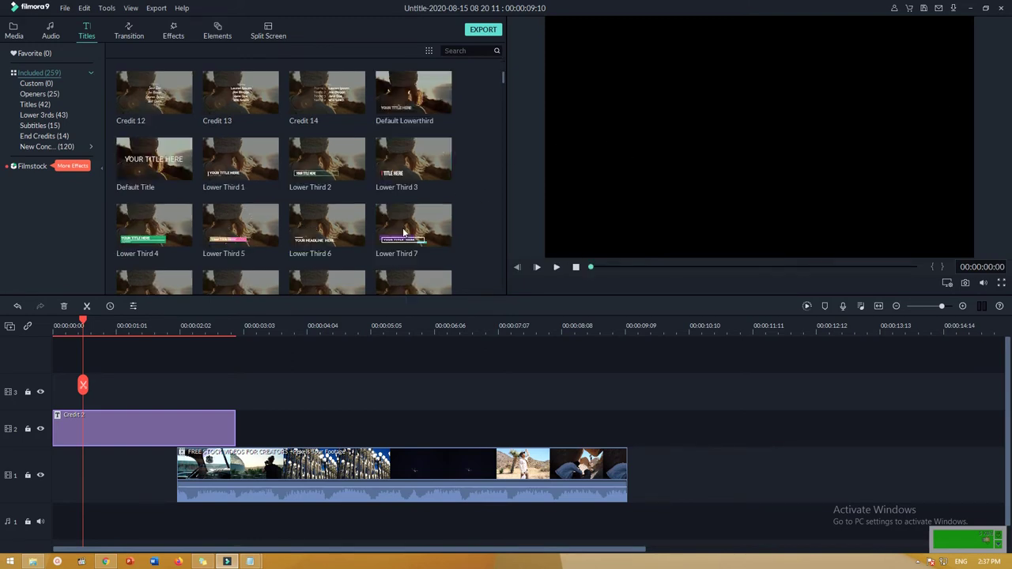
pyautogui.scroll(5, 417, 188)
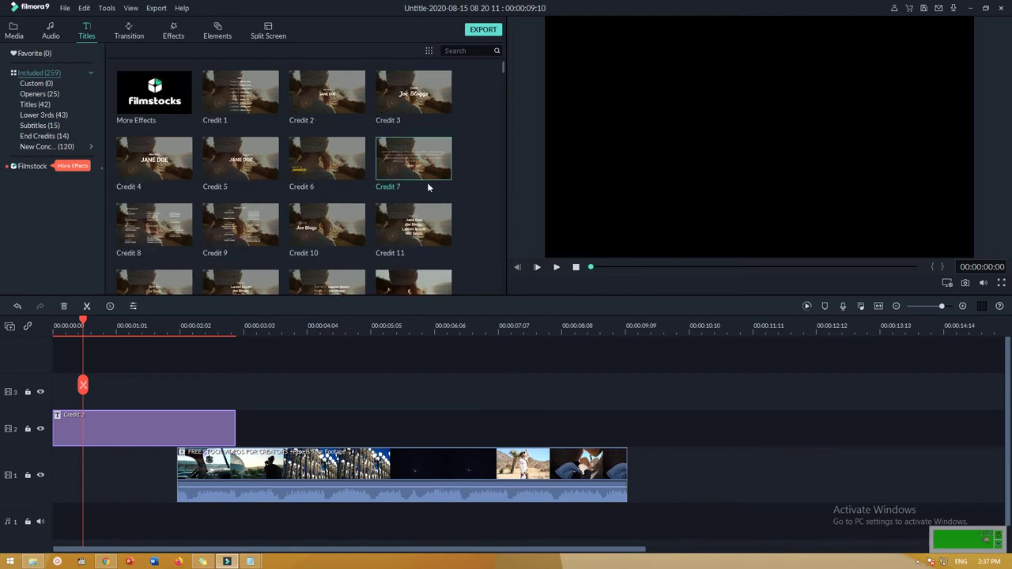
pyautogui.scroll(-5, 324, 194)
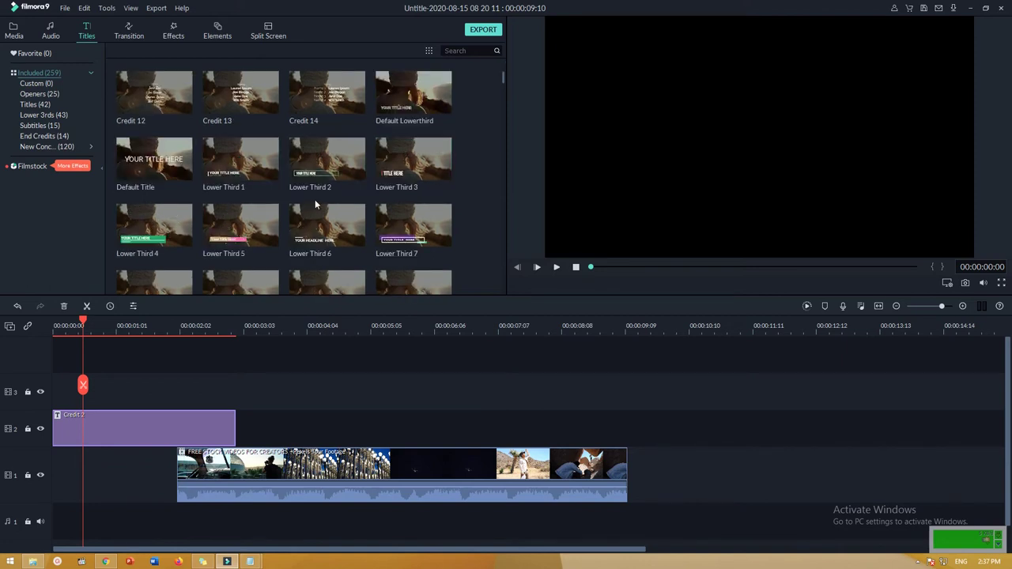
pyautogui.scroll(-5, 375, 250)
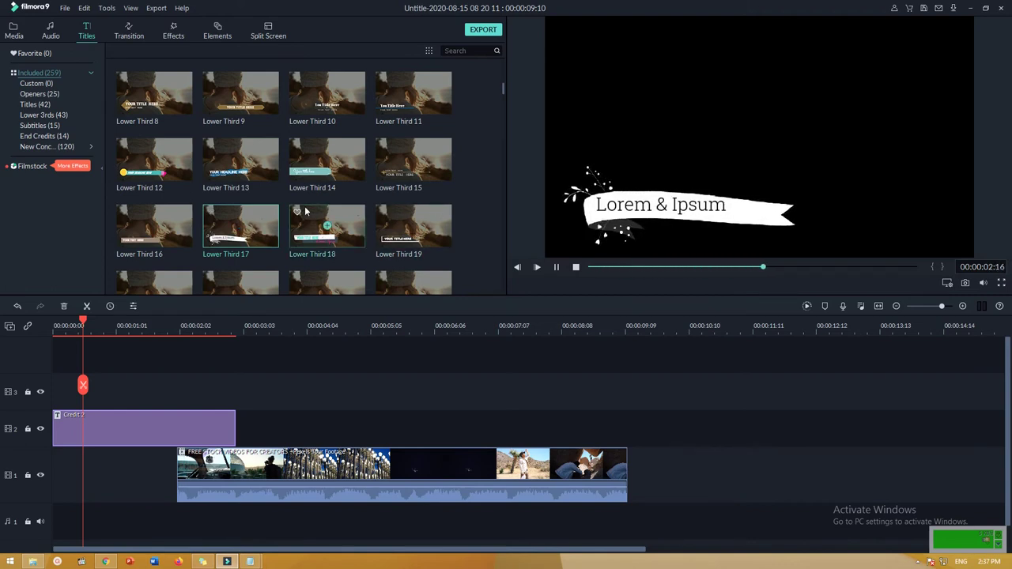
pyautogui.click(266, 164)
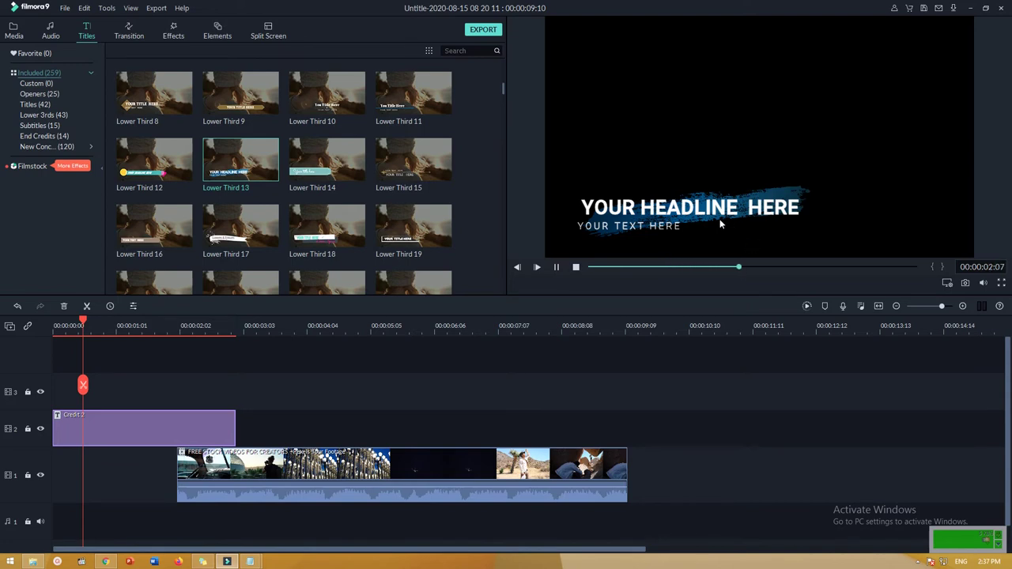
# - Replace the Credit 2 title with Lower Third 13, with both the new title and the video clip starting at zero on the timeline
pyautogui.click(241, 162)
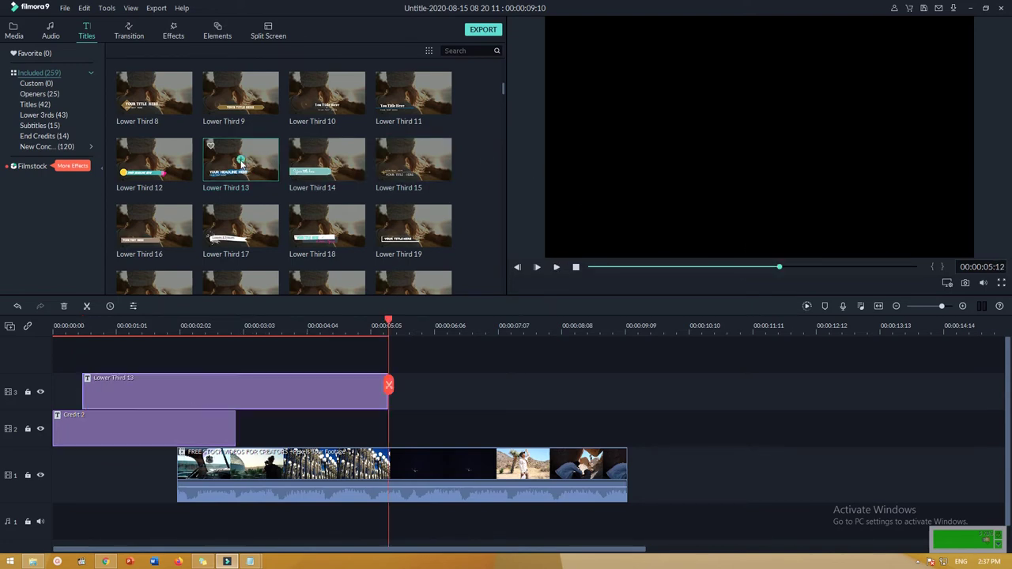
pyautogui.moveTo(250, 393); pyautogui.dragTo(170, 424)
pyautogui.click(185, 427)
pyautogui.press('Delete')
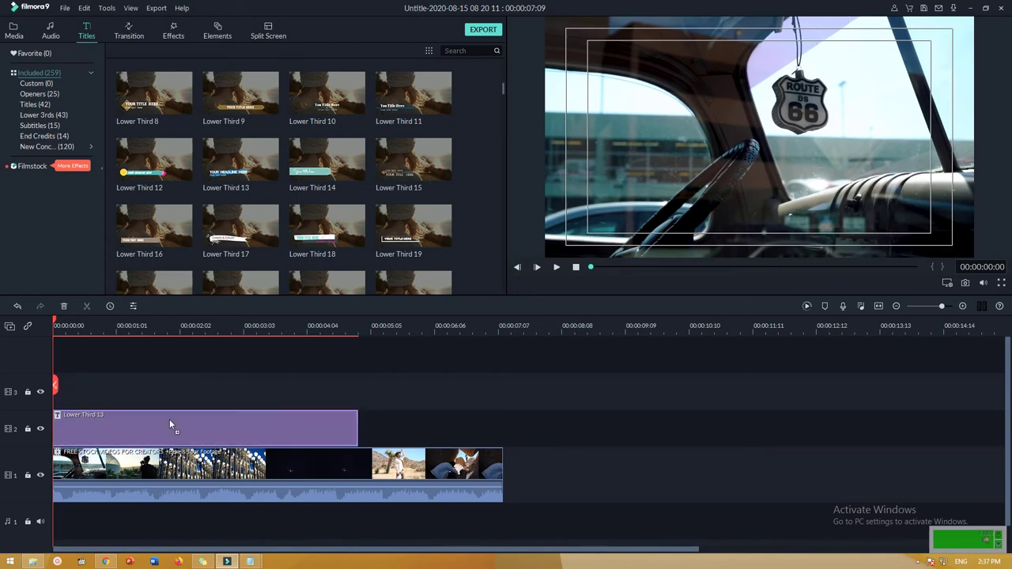
# - Open the Lower Third 13 title in the advanced text editor
pyautogui.doubleClick(91, 420)
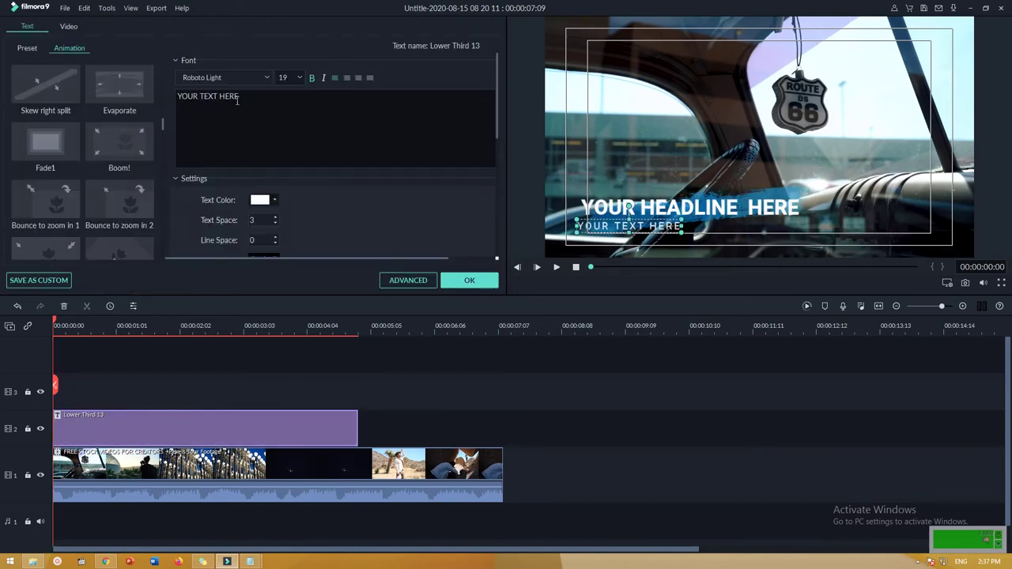
pyautogui.moveTo(238, 97); pyautogui.dragTo(177, 96)
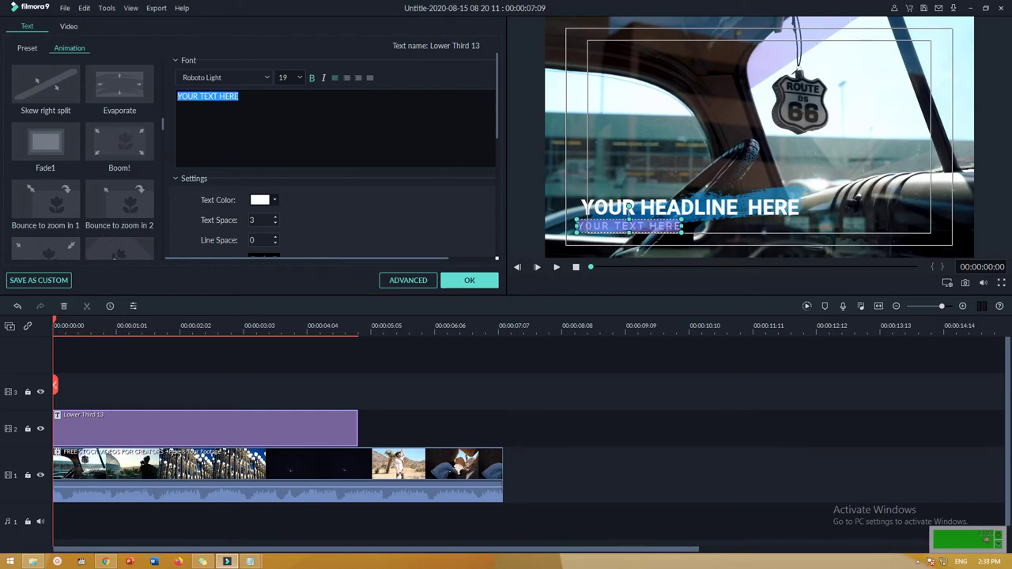
pyautogui.scroll(-3, 469, 187)
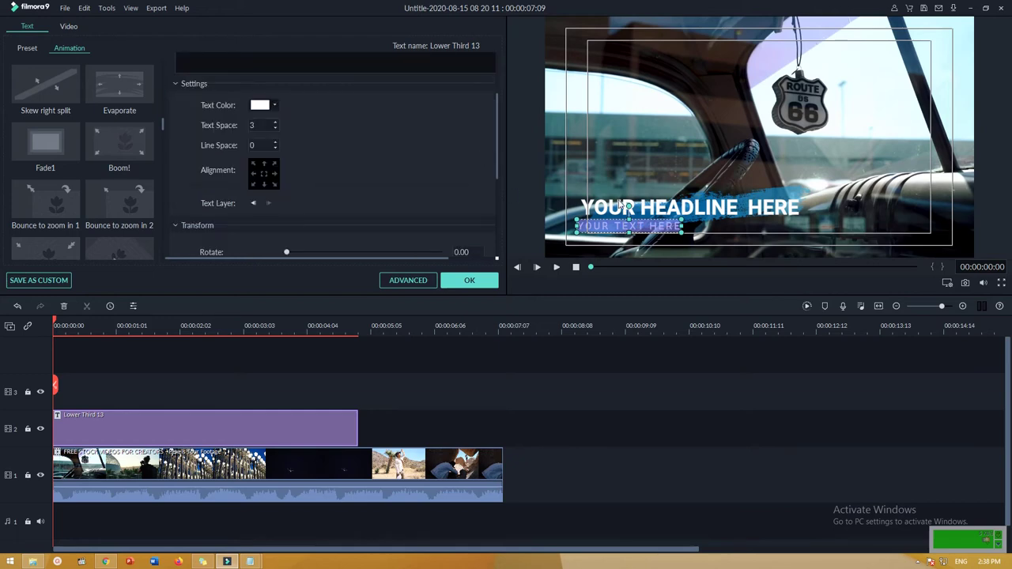
pyautogui.click(427, 279)
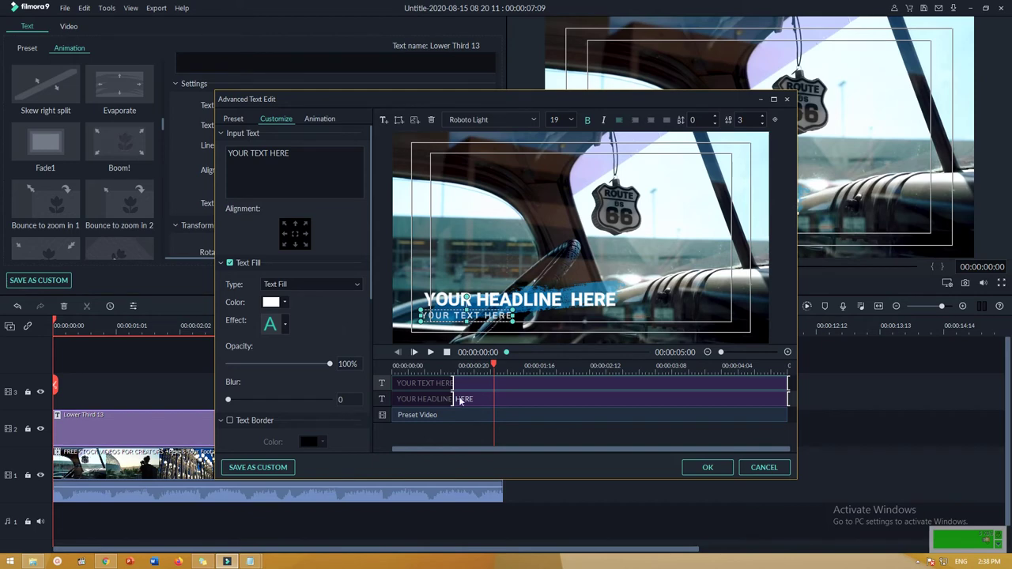
# - Replace the headline text of the Lower Third 13 title with "Mobile Racing"
pyautogui.click(424, 400)
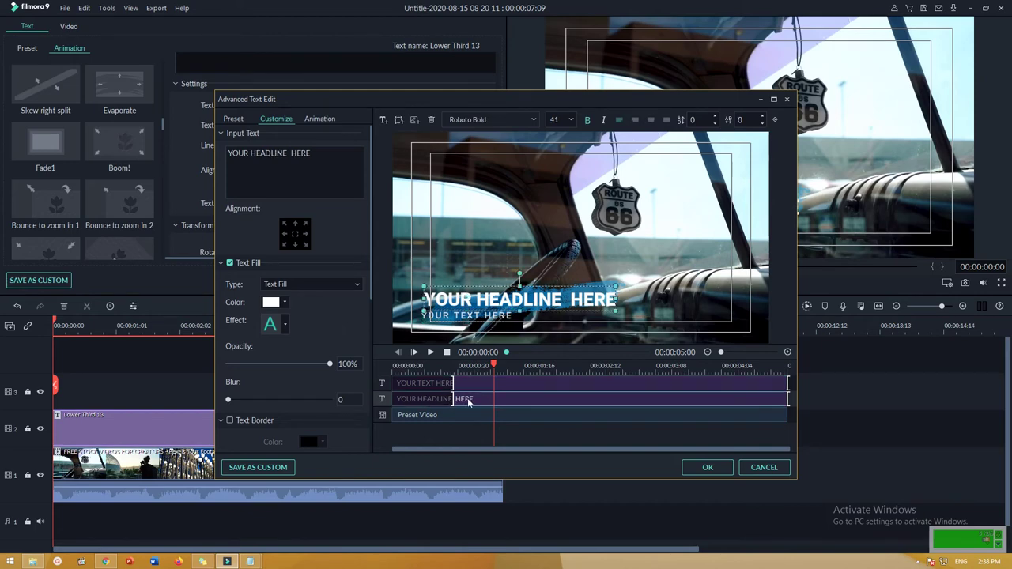
pyautogui.moveTo(338, 189); pyautogui.dragTo(184, 147)
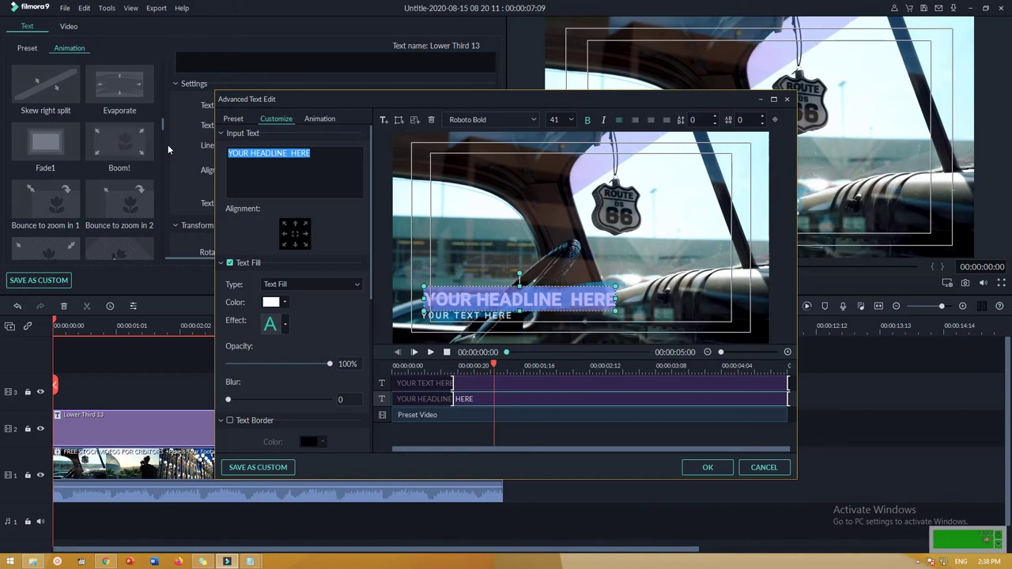
pyautogui.write('Modi')
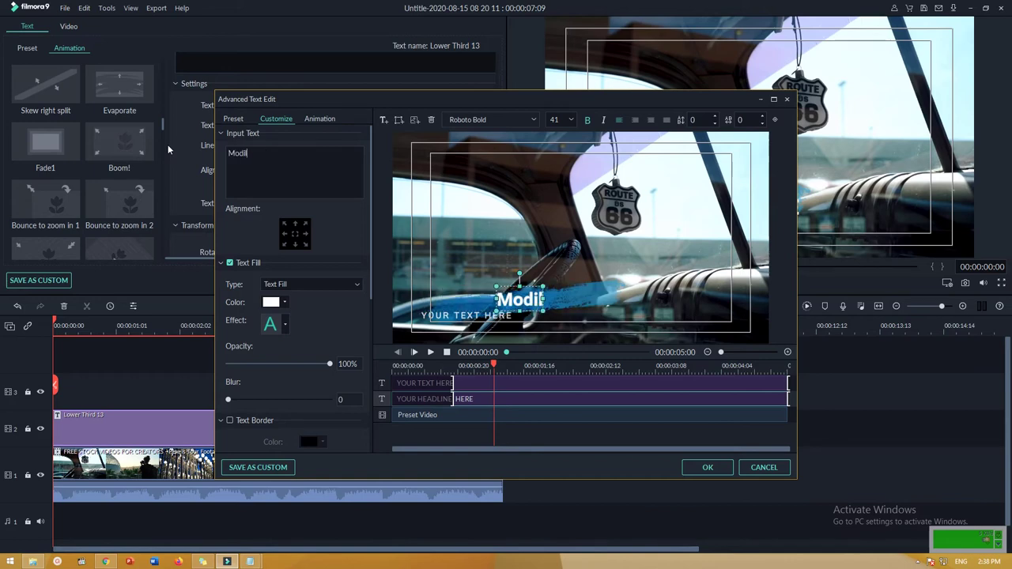
pyautogui.press('BackSpace')
pyautogui.press('BackSpace')
pyautogui.write('bile rasi')
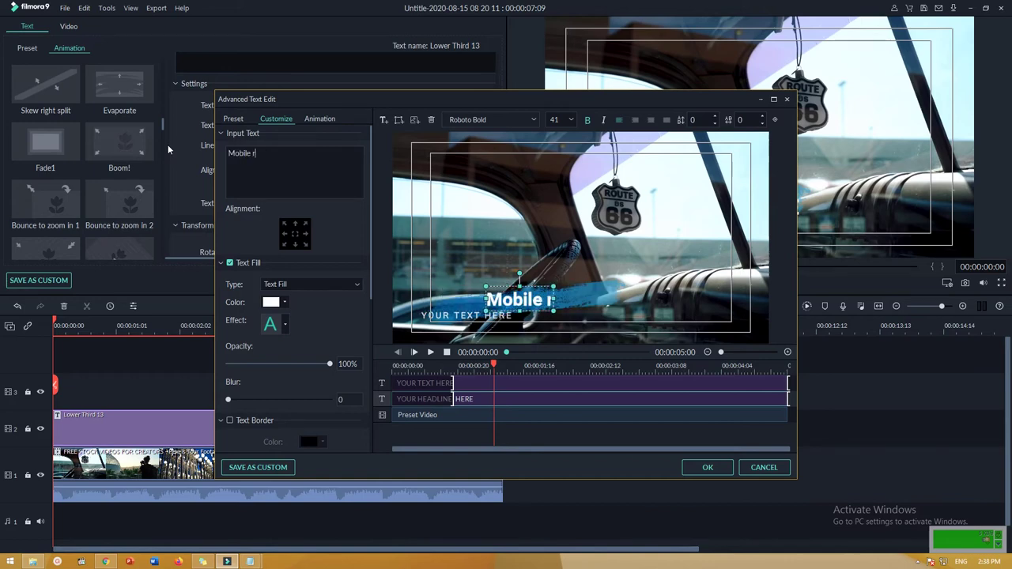
pyautogui.press('BackSpace')
pyautogui.press('BackSpace')
pyautogui.press('BackSpace')
pyautogui.press('BackSpace')
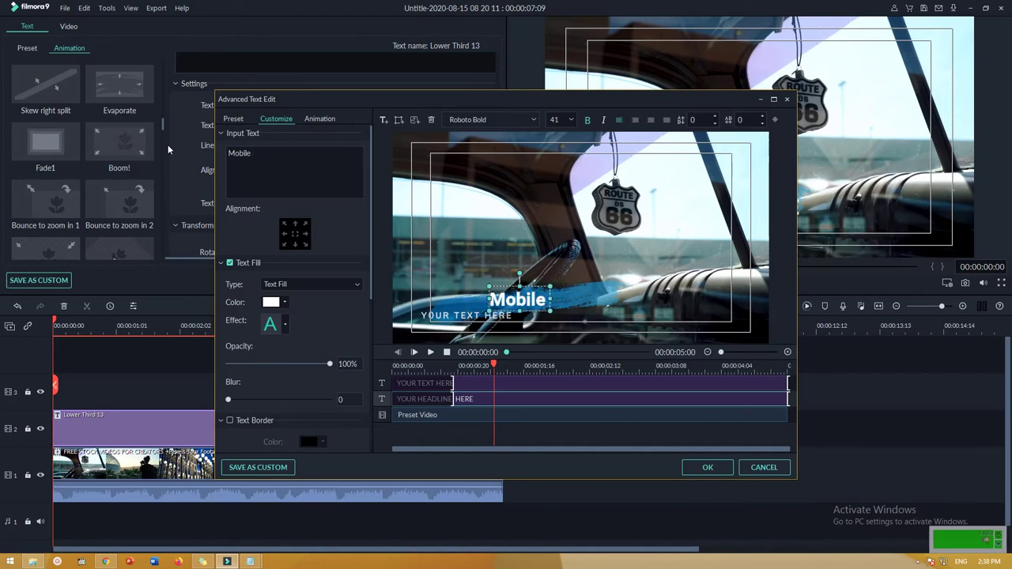
pyautogui.write('Racing')
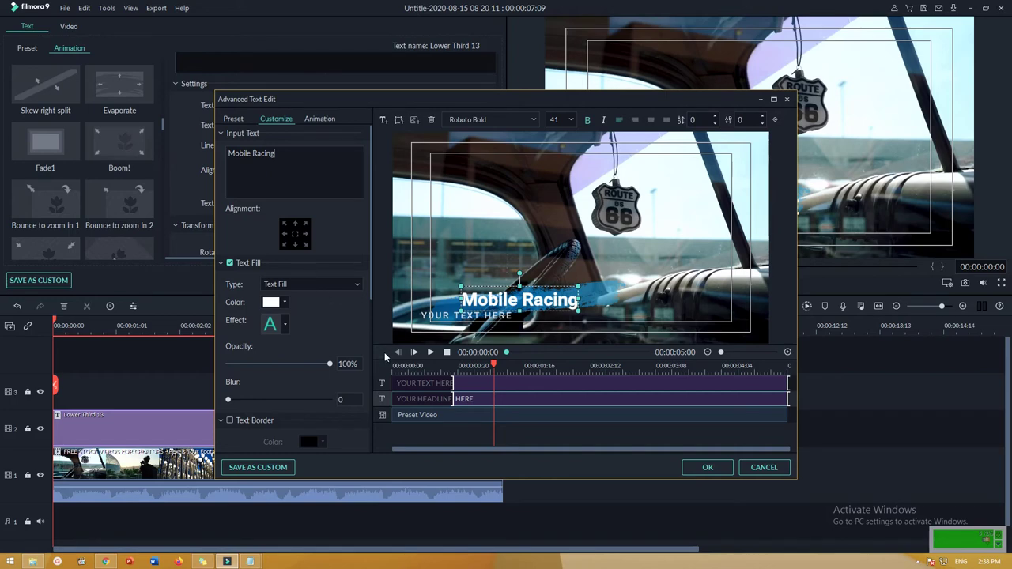
# - Replace the smaller "YOUR TEXT HERE" line of the Lower Third 13 title with "mobil era 70"
pyautogui.click(409, 385)
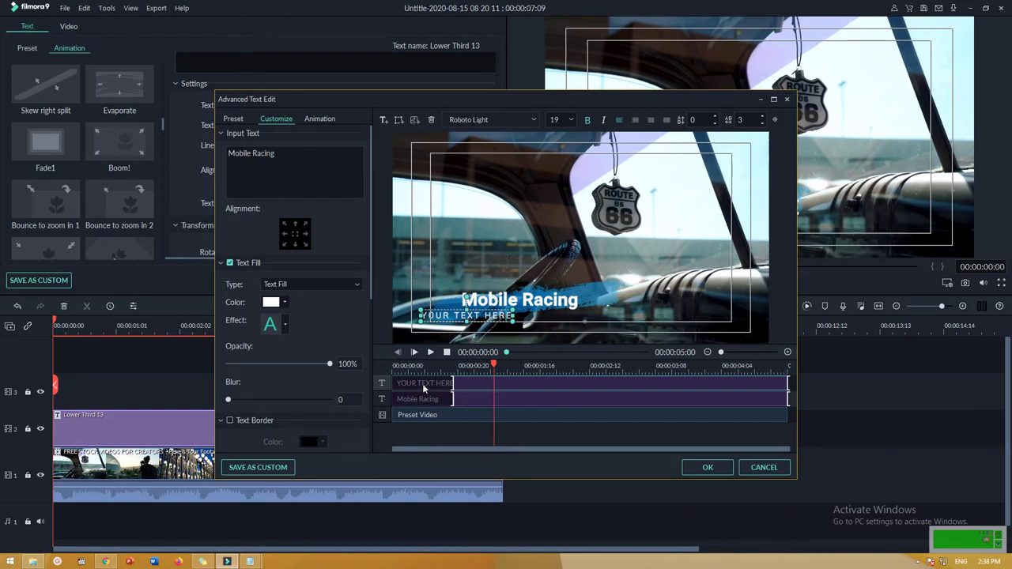
pyautogui.click(457, 385)
pyautogui.doubleClick(445, 317)
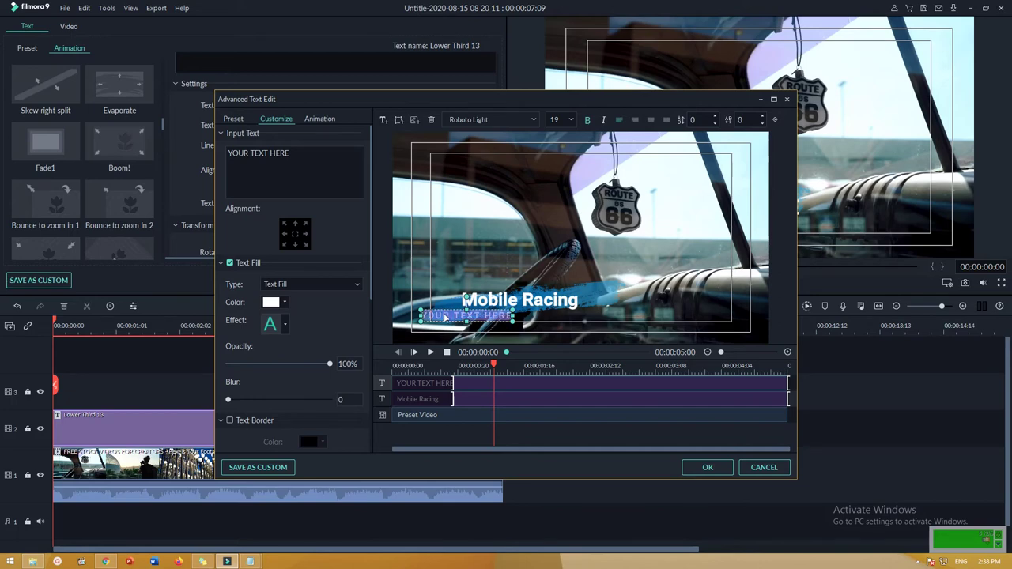
pyautogui.write('mo')
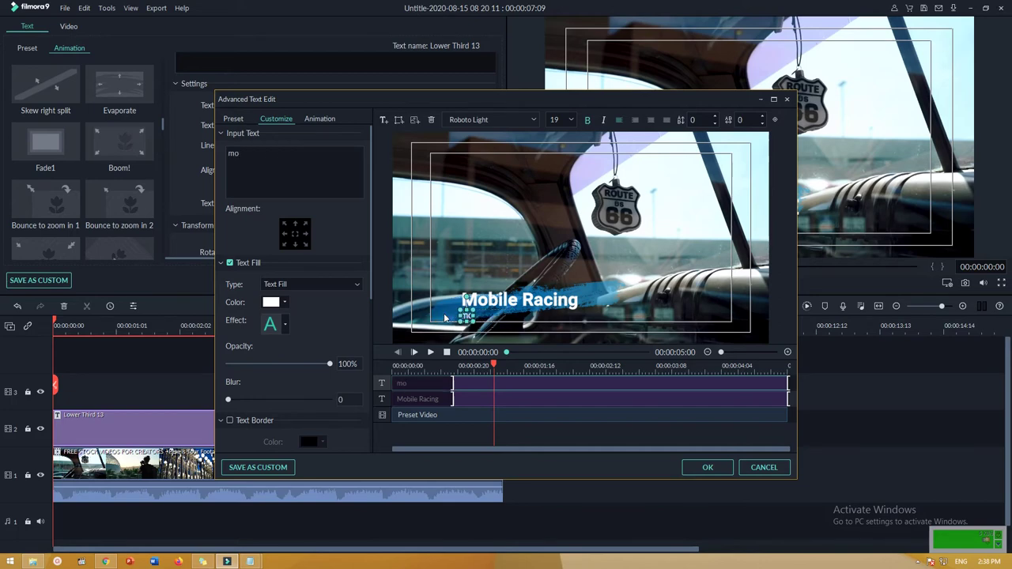
pyautogui.write('bil era 70')
# - Move the "Mobile Racing" headline so its left edge lines up with "mobil era 70", and select the Preset Video layer
pyautogui.click(479, 302)
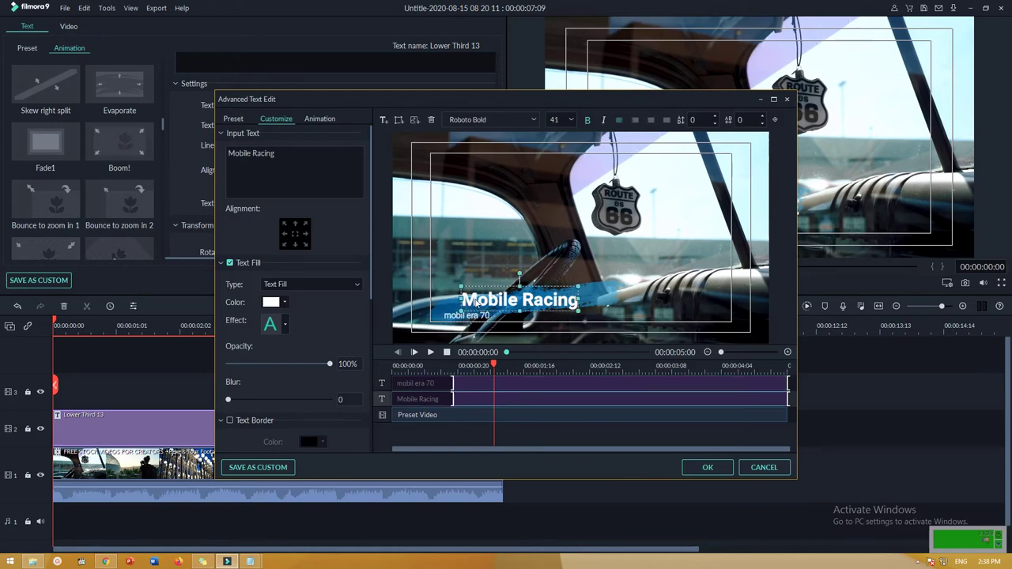
pyautogui.moveTo(473, 286); pyautogui.dragTo(455, 291)
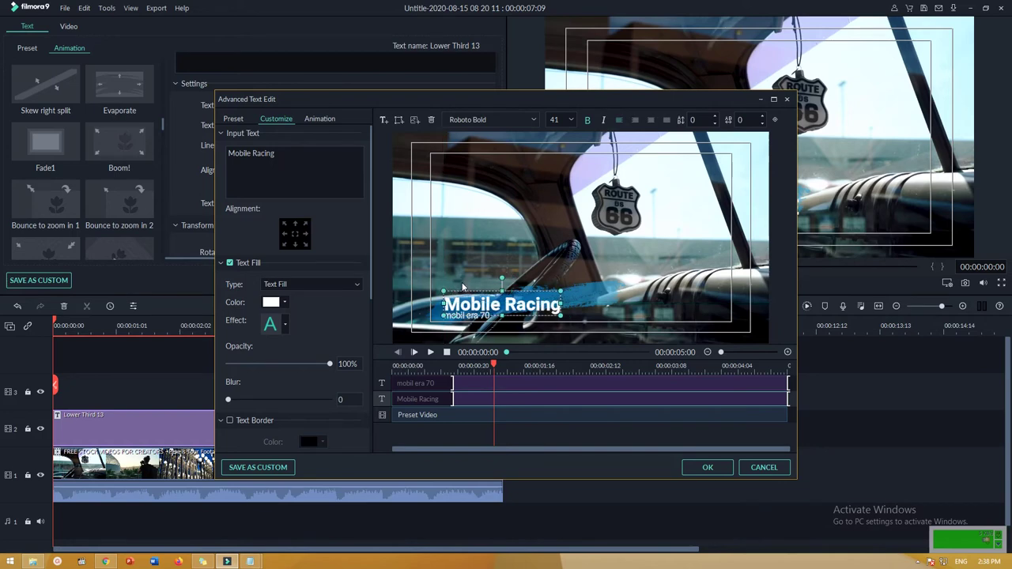
pyautogui.click(479, 419)
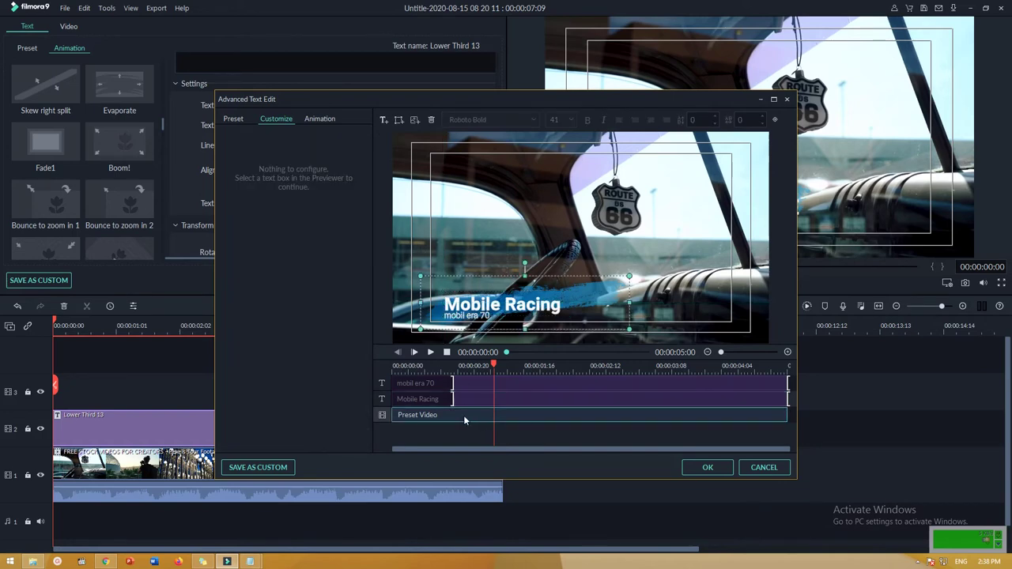
# - Scrub through the Lower Third 13 animation from the start and apply the advanced text edits
pyautogui.click(393, 370)
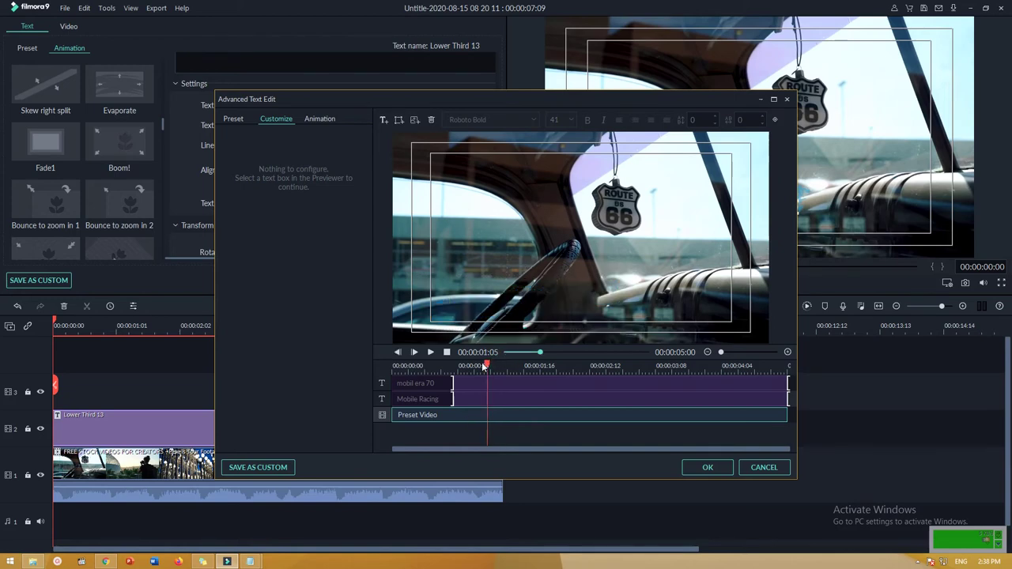
pyautogui.moveTo(393, 370); pyautogui.dragTo(531, 380)
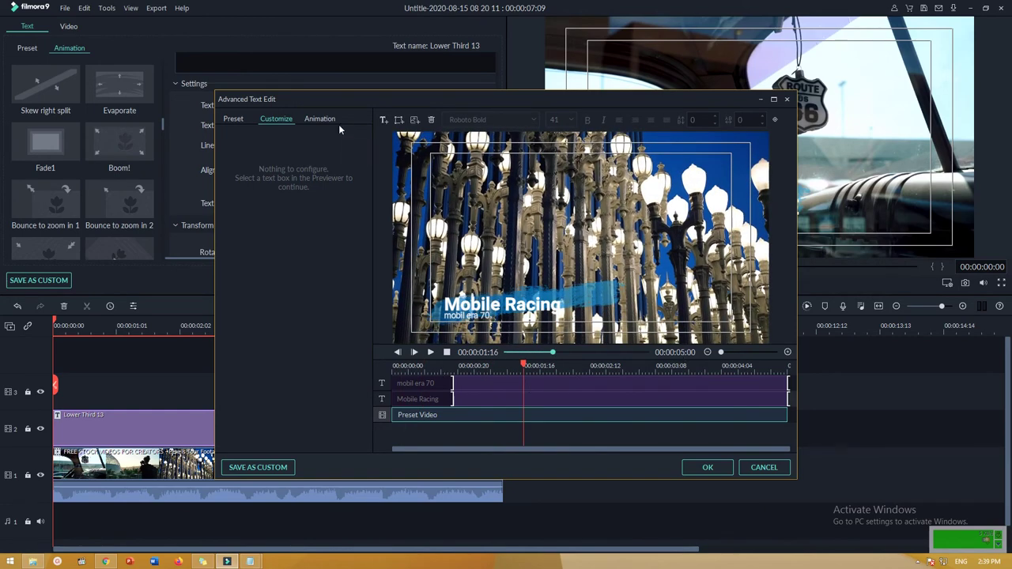
pyautogui.click(725, 471)
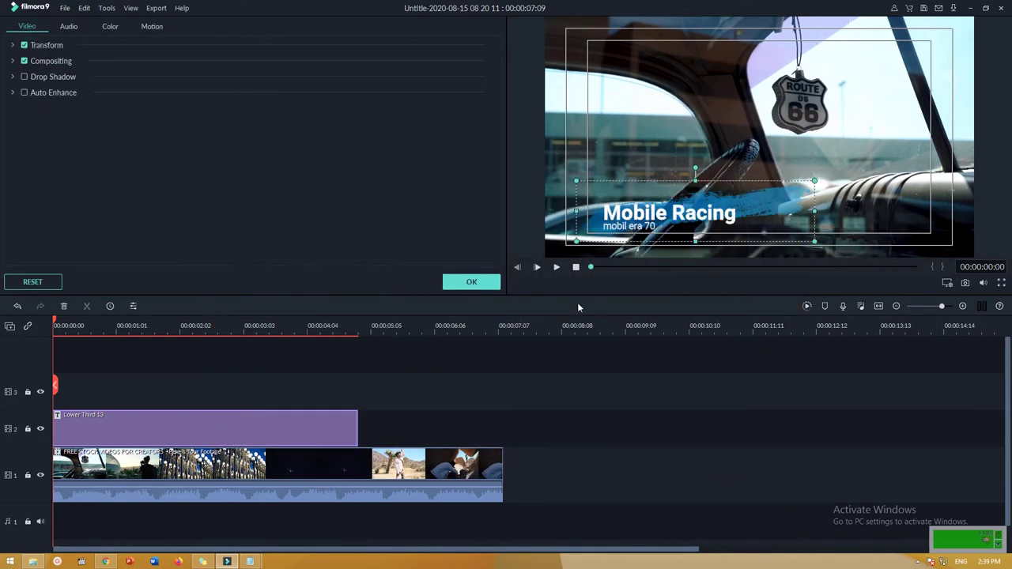
# - Play the edited Lower Third 13 title over the clip, fit the timeline to the project and replay it from the start
pyautogui.click(557, 268)
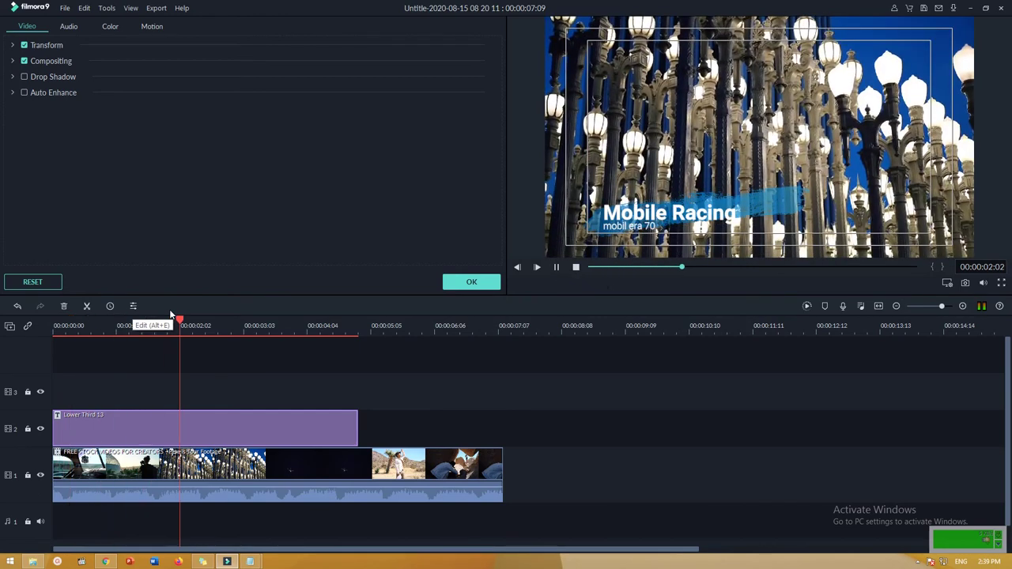
pyautogui.scroll(-3, 411, 356)
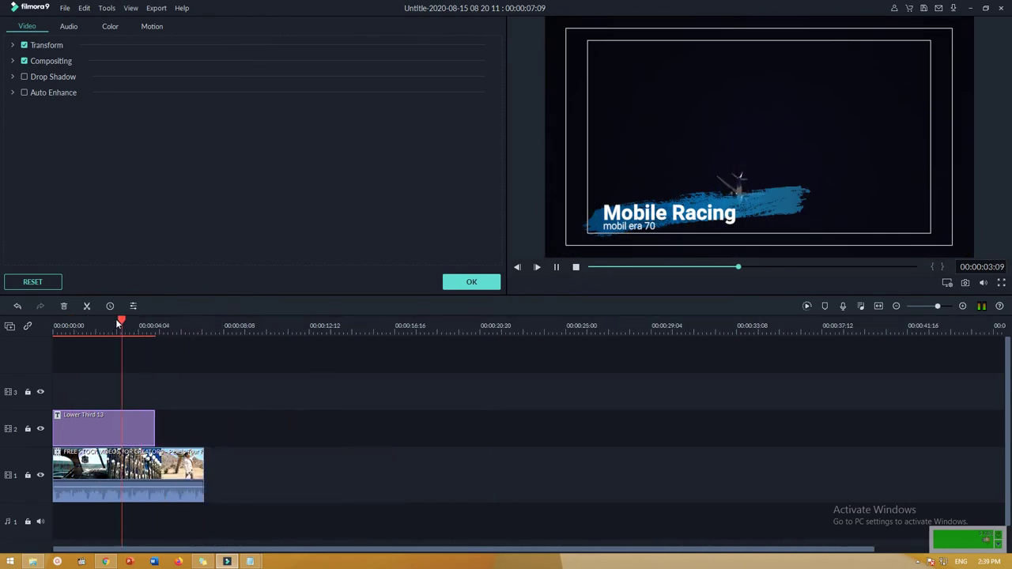
pyautogui.scroll(6, 474, 356)
pyautogui.click(576, 268)
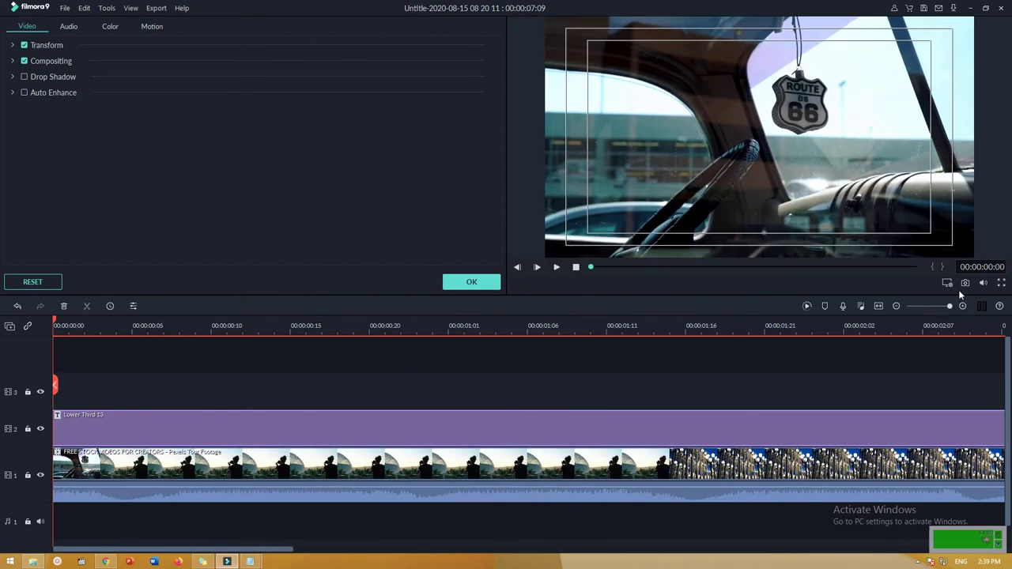
pyautogui.click(879, 306)
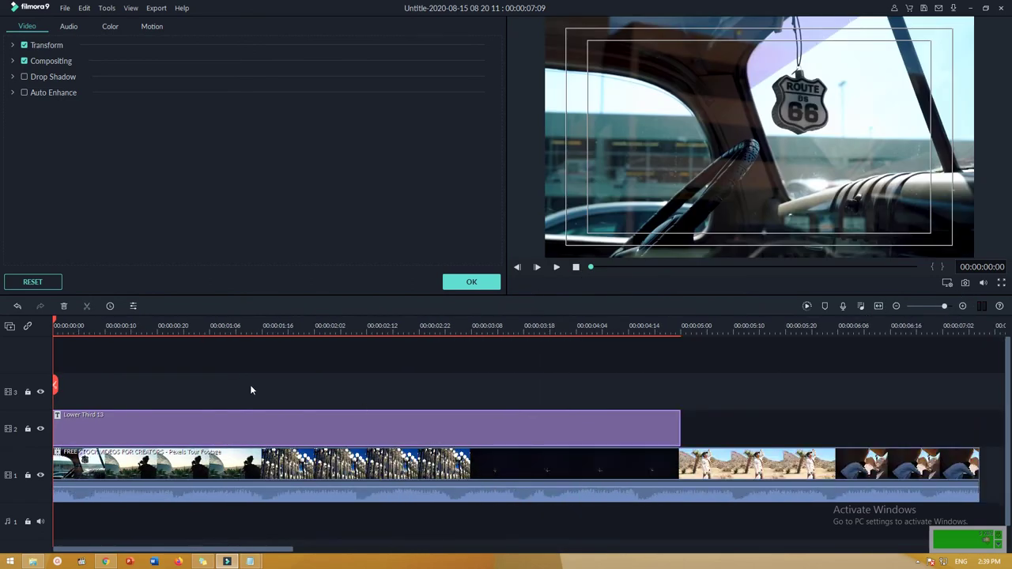
pyautogui.click(557, 268)
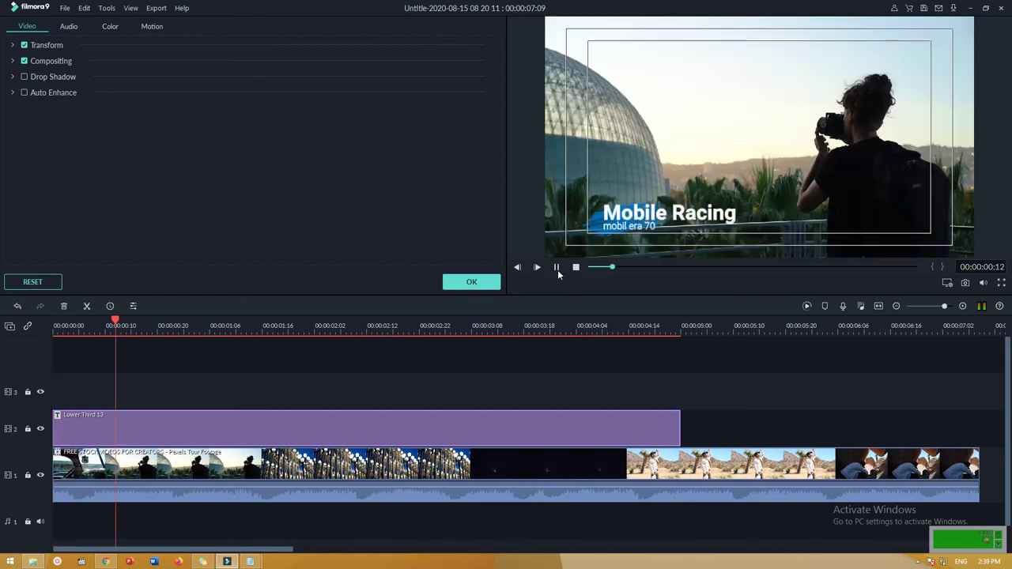
pyautogui.click(557, 268)
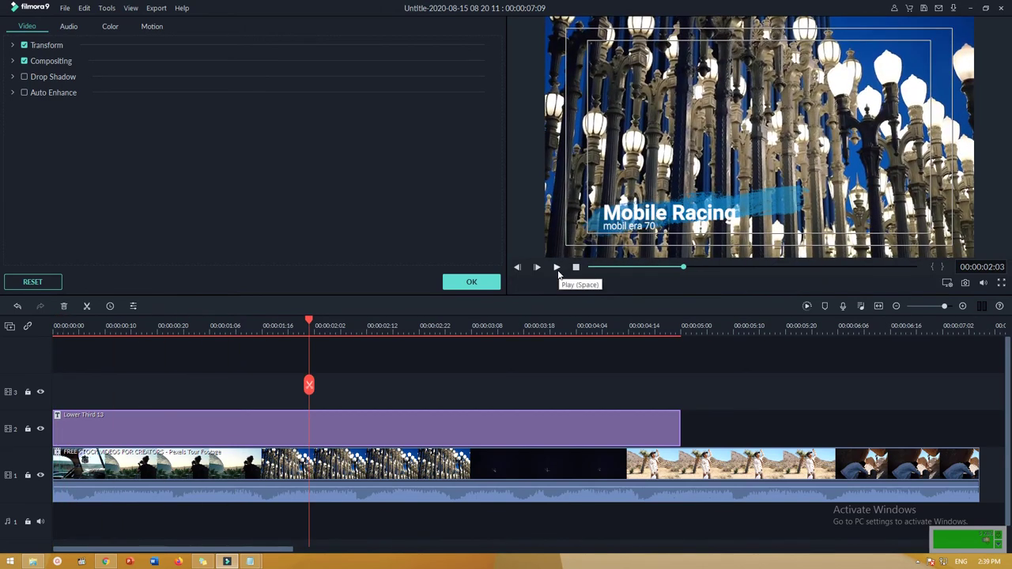
# - Close the clip settings, delete the Lower Third 13 title from the timeline and enlarge the title library area
pyautogui.click(468, 282)
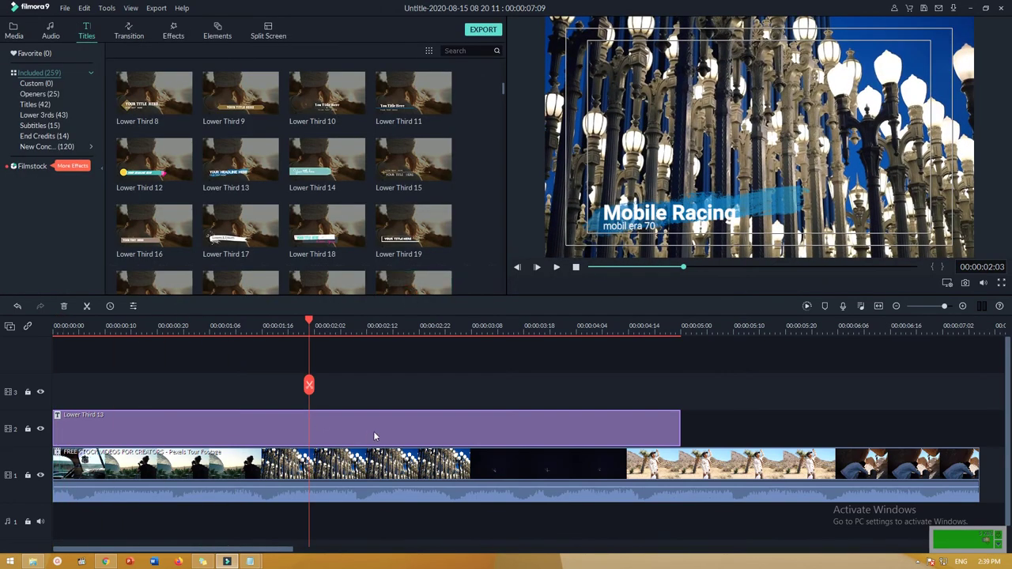
pyautogui.press('Delete')
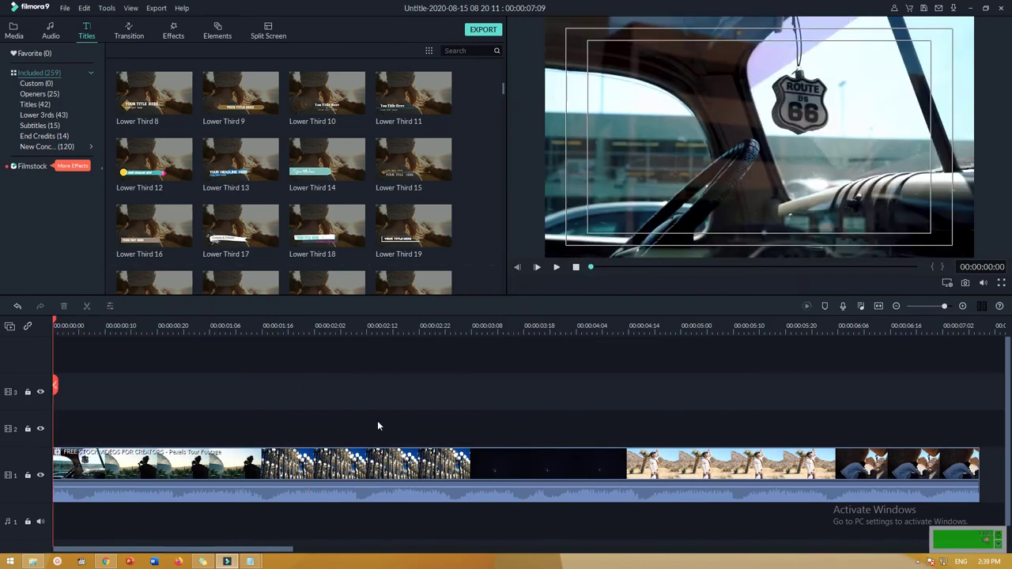
pyautogui.moveTo(386, 295); pyautogui.dragTo(385, 314)
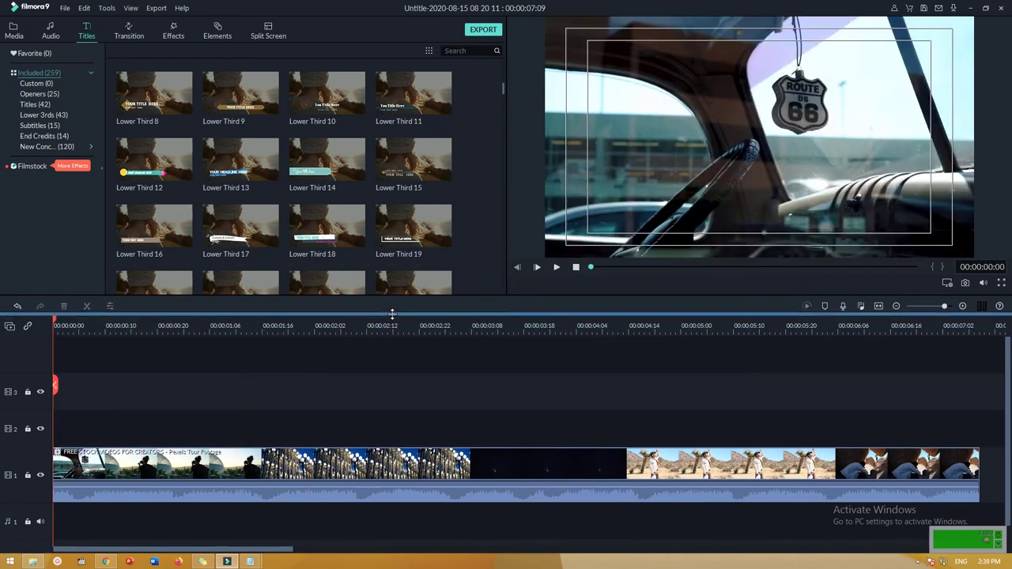
# - Browse the title library to the New Opener titles and preview New Opener 3
pyautogui.scroll(-5, 366, 239)
pyautogui.scroll(-5, 366, 237)
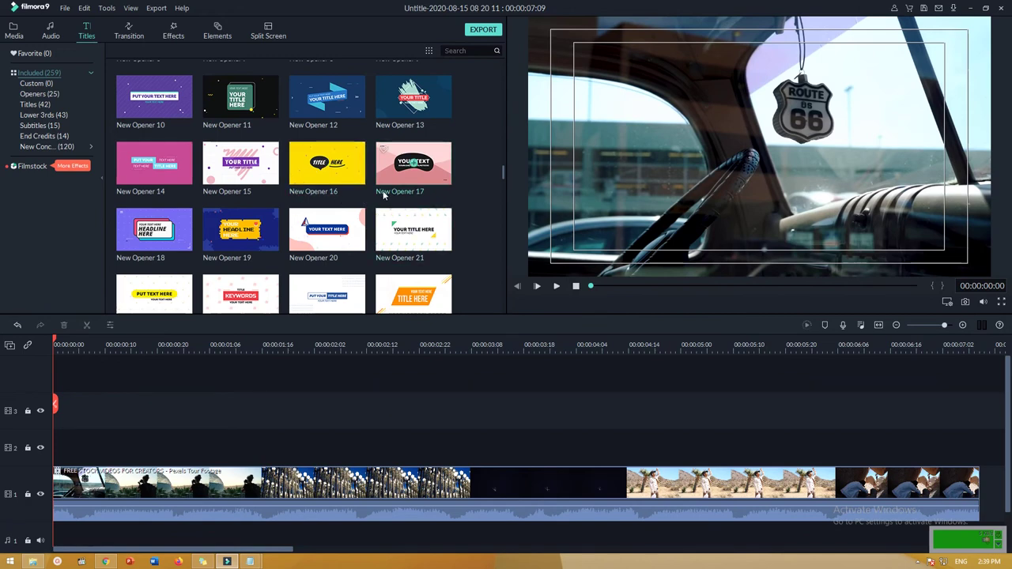
pyautogui.scroll(-3, 379, 186)
pyautogui.scroll(3, 388, 166)
pyautogui.scroll(3, 326, 161)
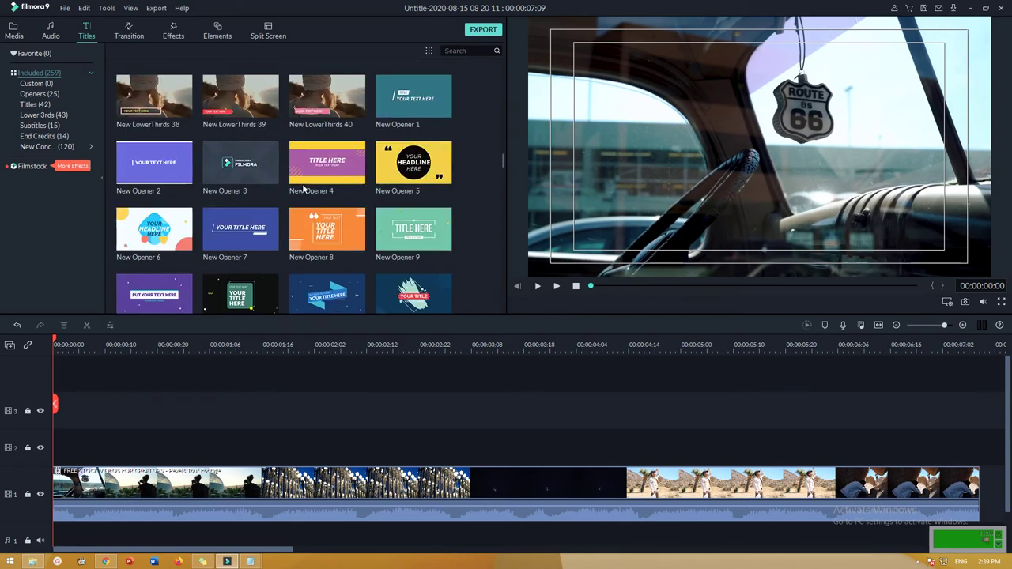
pyautogui.scroll(-3, 332, 166)
pyautogui.scroll(3, 346, 177)
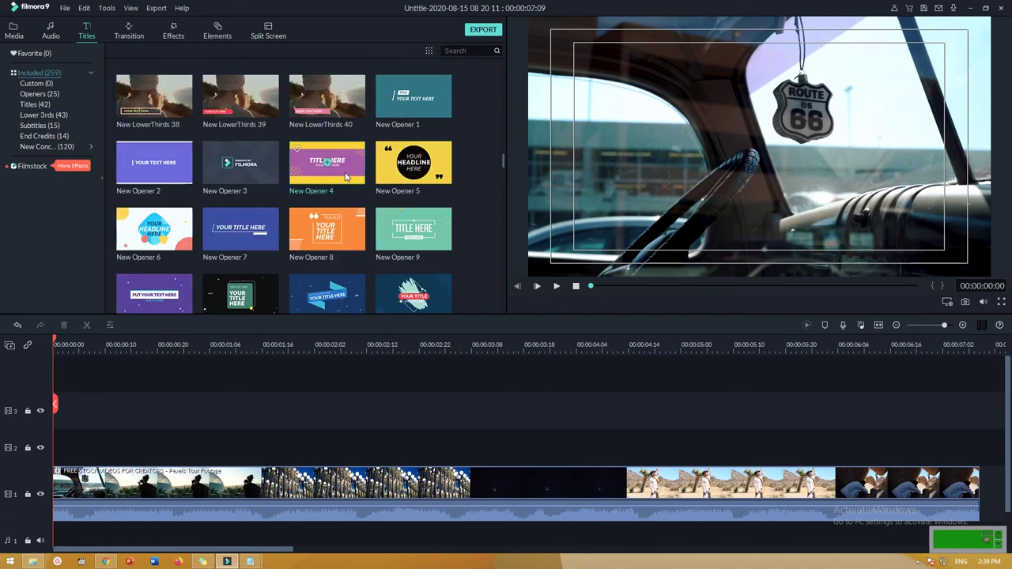
pyautogui.click(242, 166)
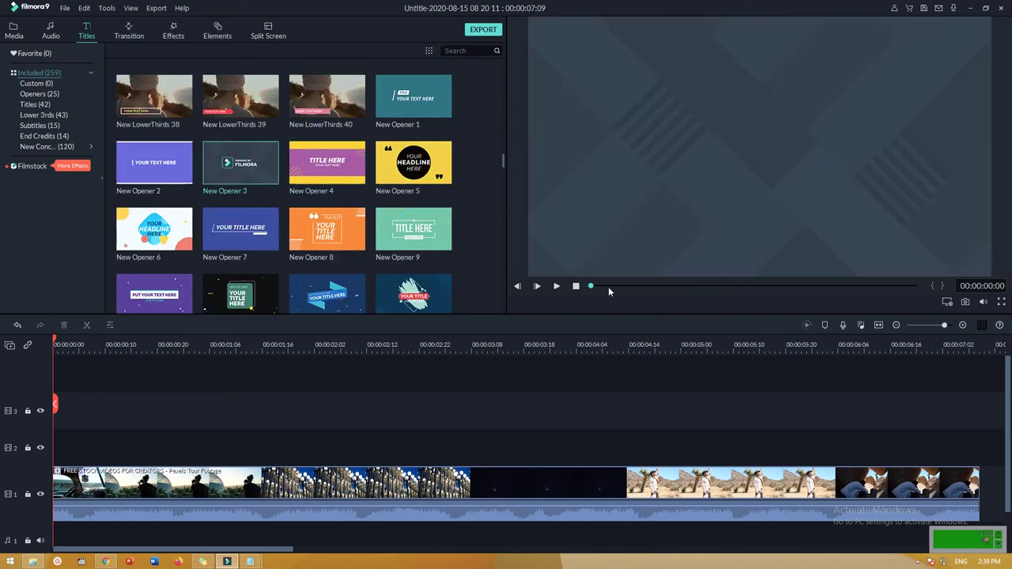
pyautogui.click(558, 286)
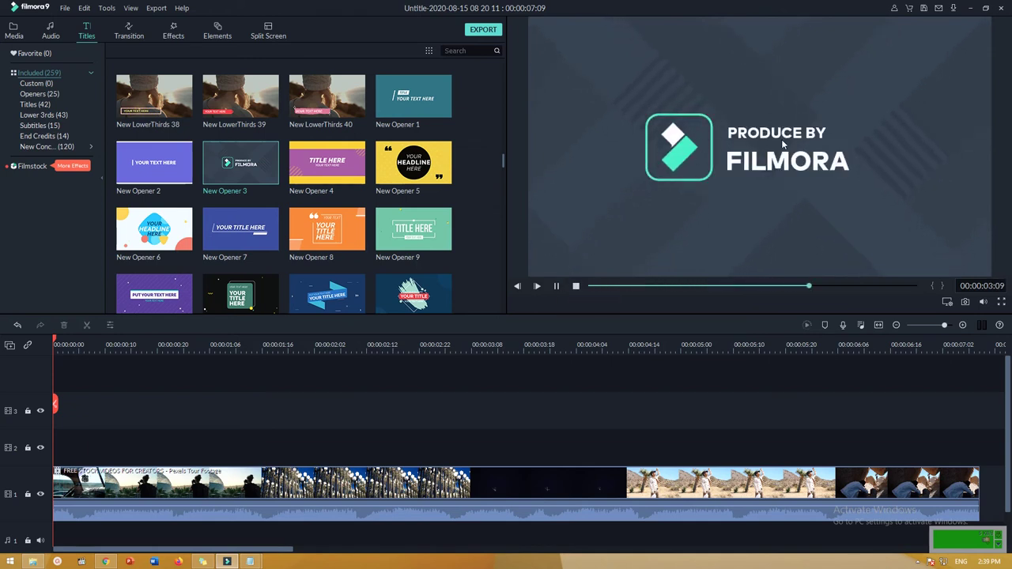
# - Add the New Opener 3 title above the video at the timeline start and open it in the advanced text editor
pyautogui.click(241, 164)
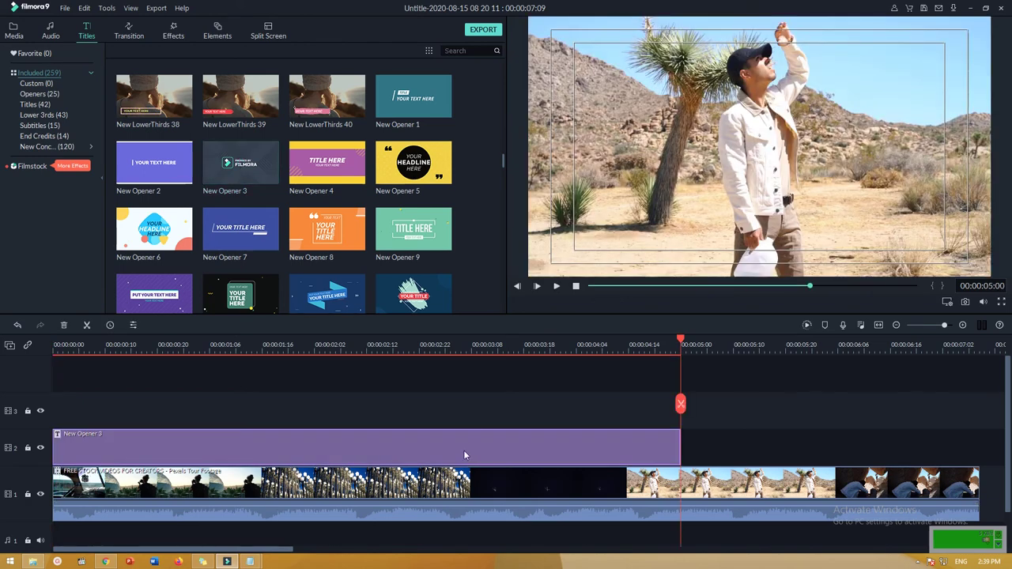
pyautogui.doubleClick(469, 433)
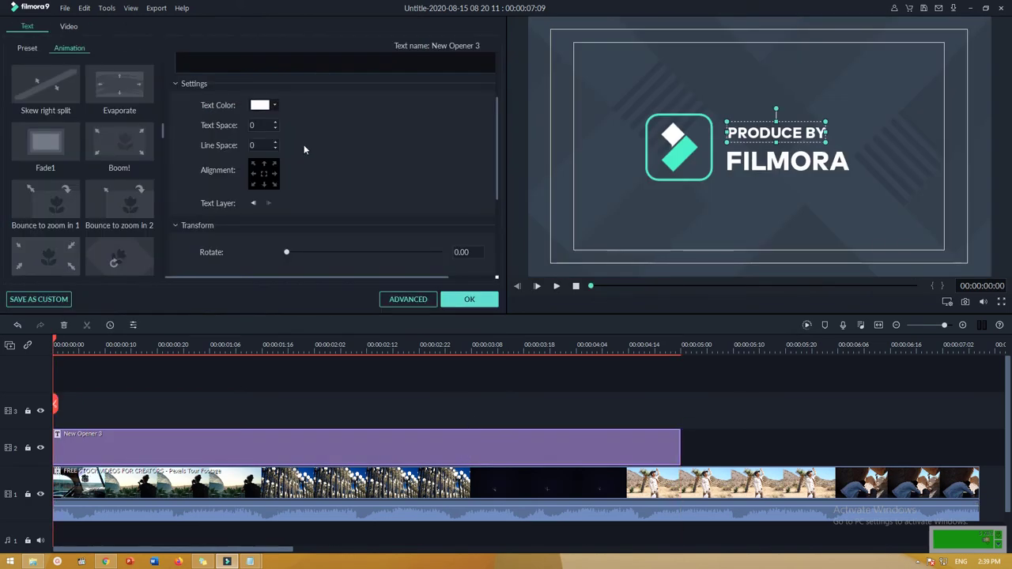
pyautogui.scroll(2, 394, 250)
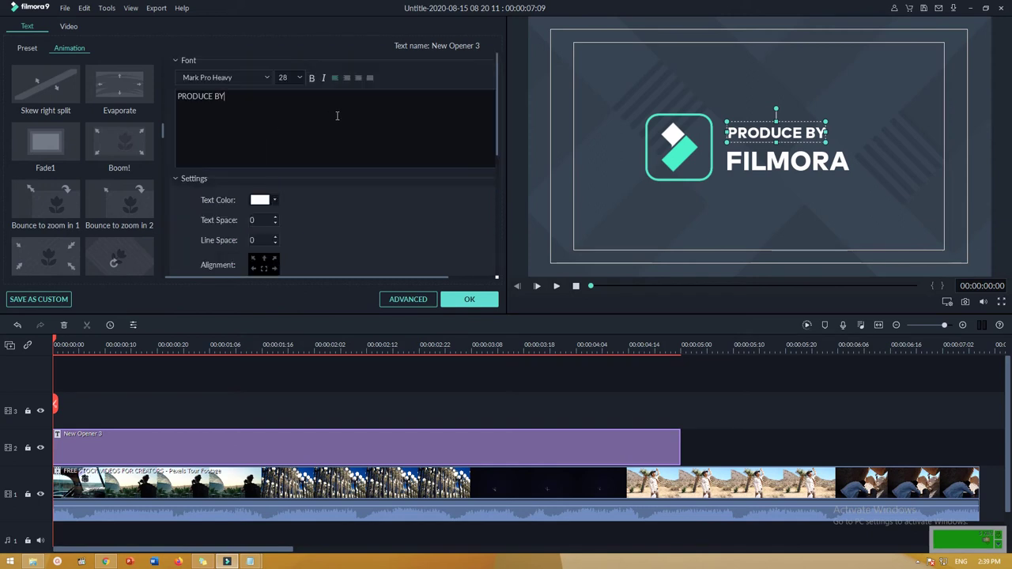
pyautogui.scroll(-5, 323, 174)
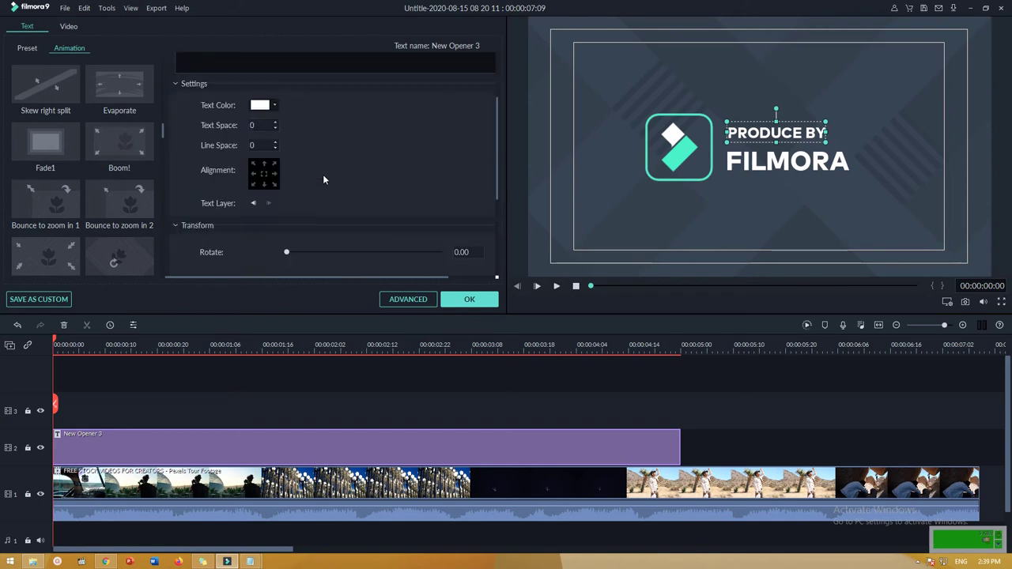
pyautogui.click(405, 300)
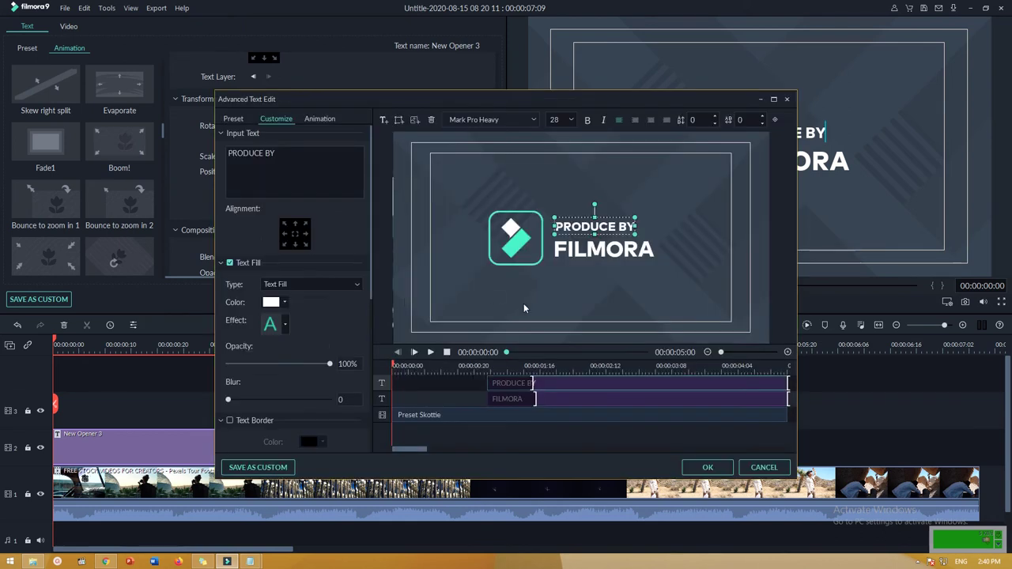
# - Examine the Preset Skottie and "PRODUCE BY" layers of New Opener 3, scrubbing its animation to 00:00:02:10
pyautogui.click(452, 416)
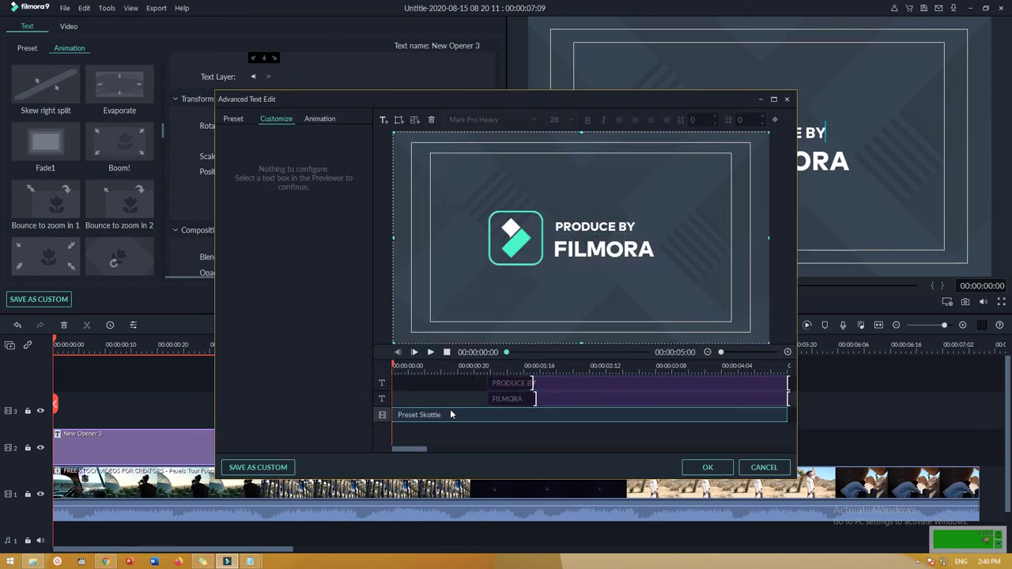
pyautogui.click(430, 353)
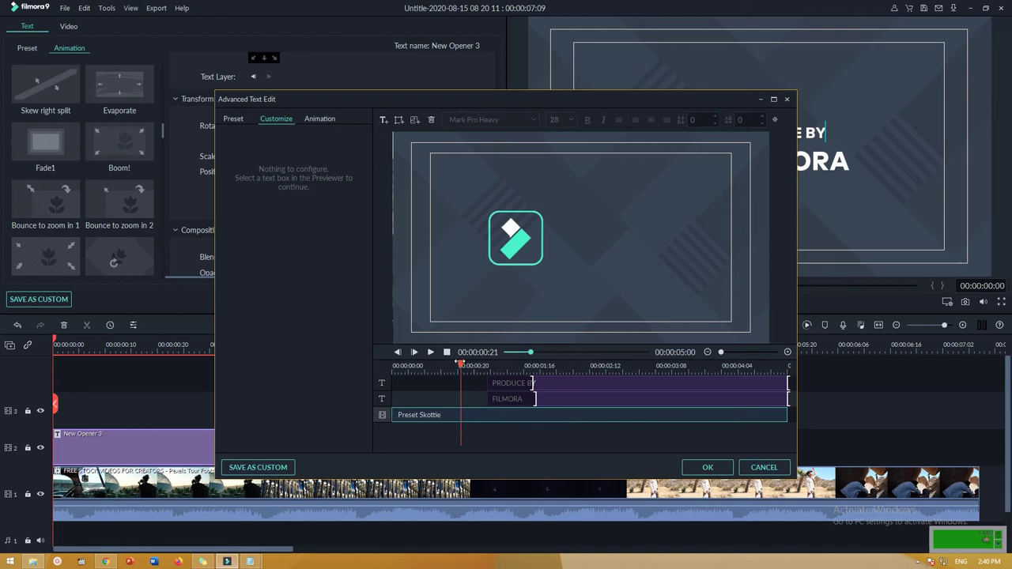
pyautogui.moveTo(460, 364); pyautogui.dragTo(586, 373)
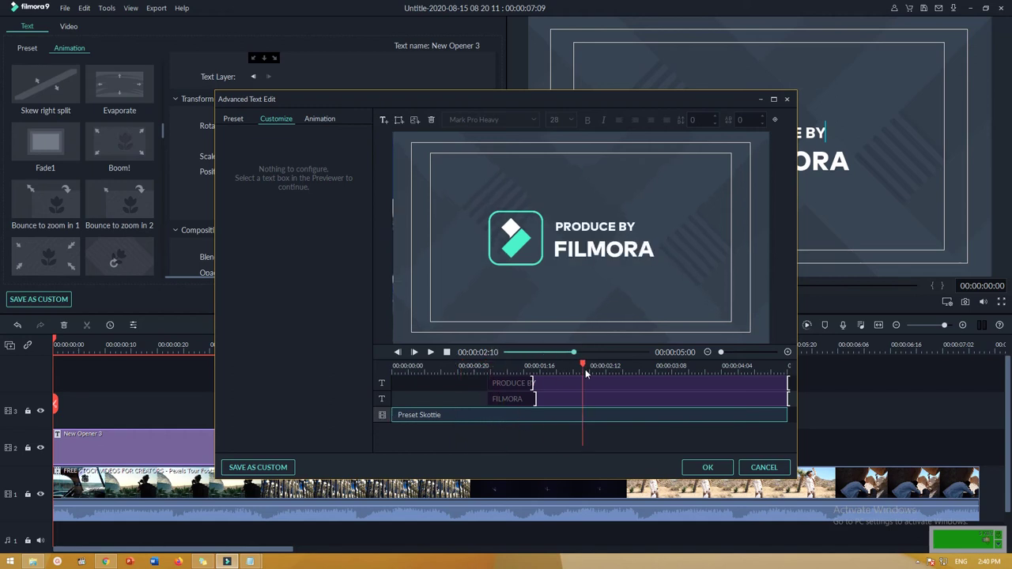
pyautogui.click(522, 385)
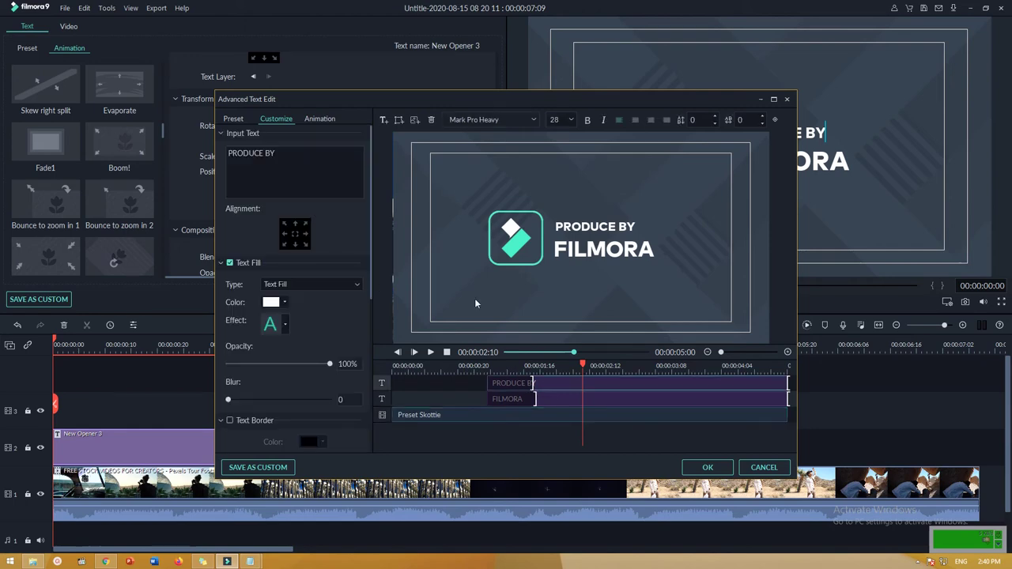
pyautogui.click(511, 257)
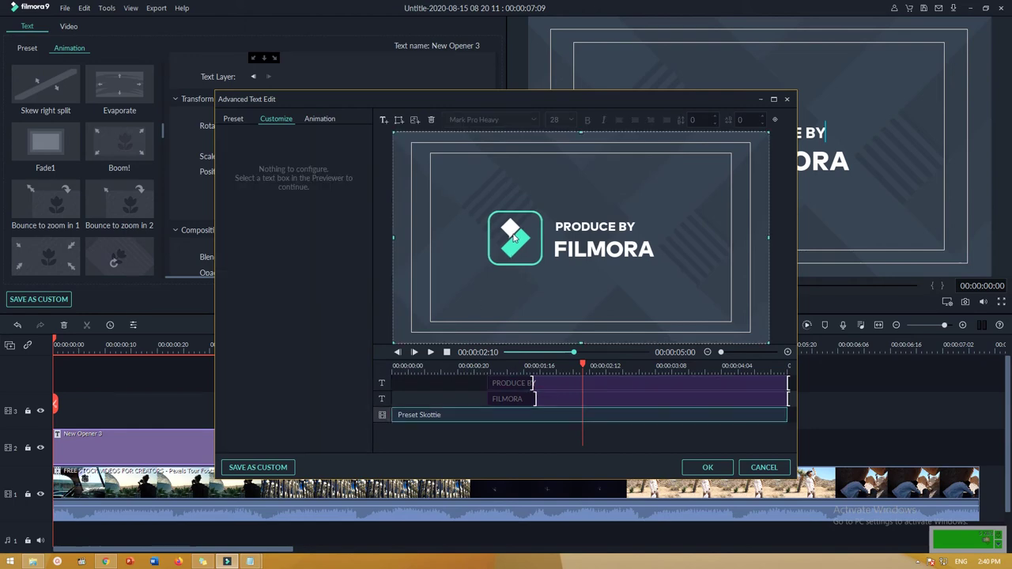
# - Examine the editable FILMORA text layer of New Opener 3, and compare it with the Preset Skottie layer
pyautogui.click(515, 398)
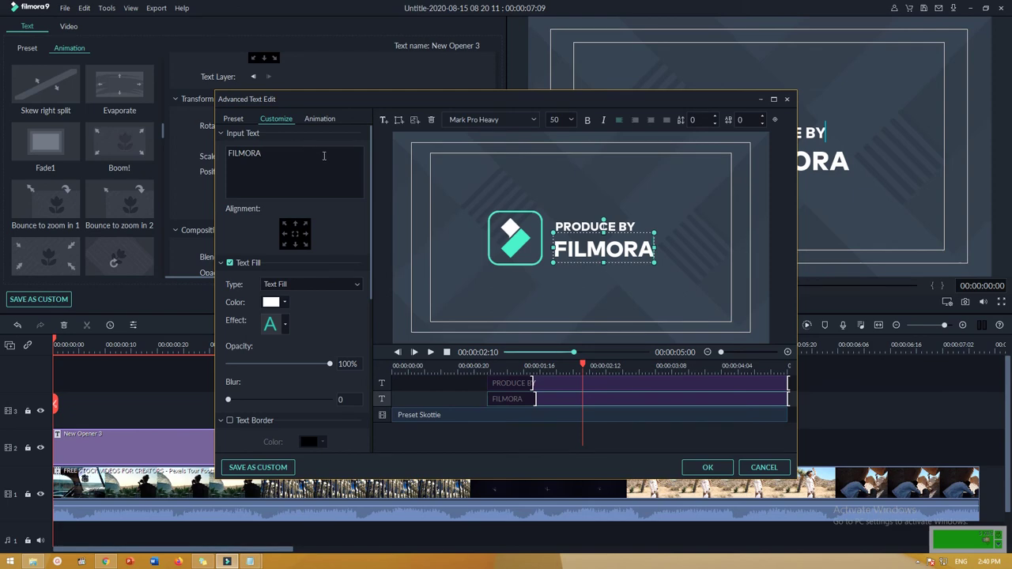
pyautogui.moveTo(300, 153); pyautogui.dragTo(229, 154)
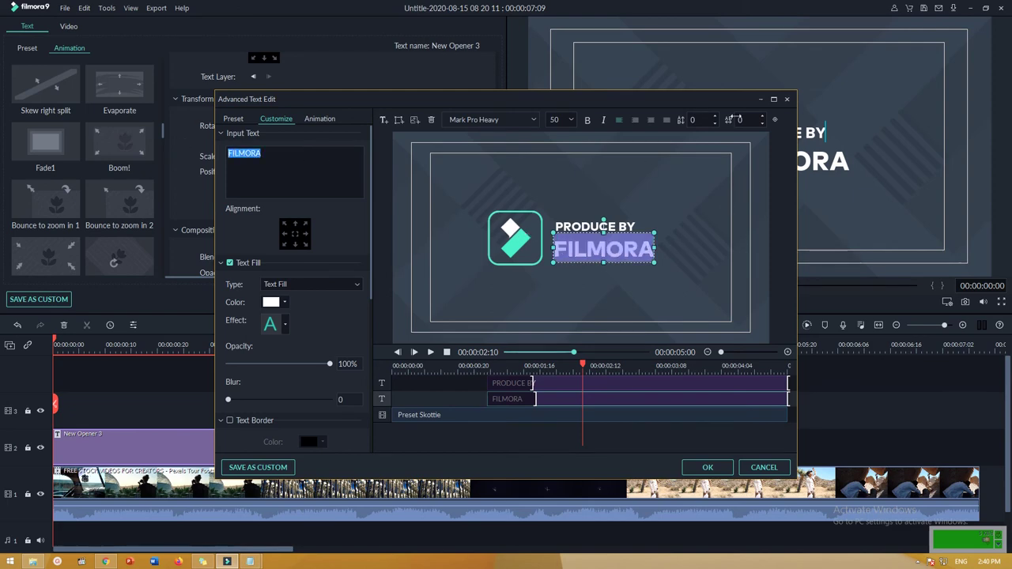
pyautogui.click(498, 411)
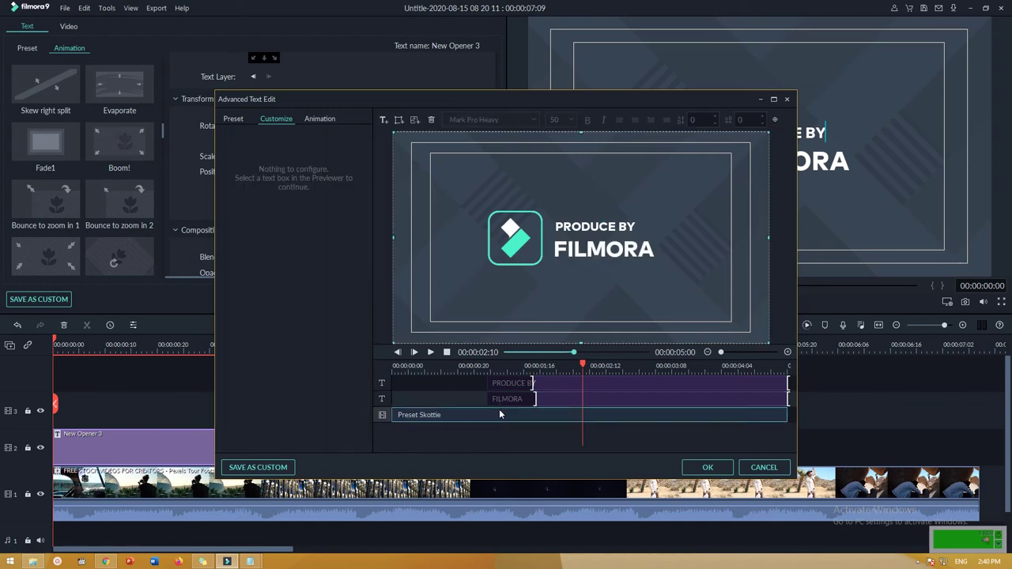
# - Close the advanced text editor and leave the text settings of New Opener 3
pyautogui.click(788, 100)
pyautogui.click(566, 294)
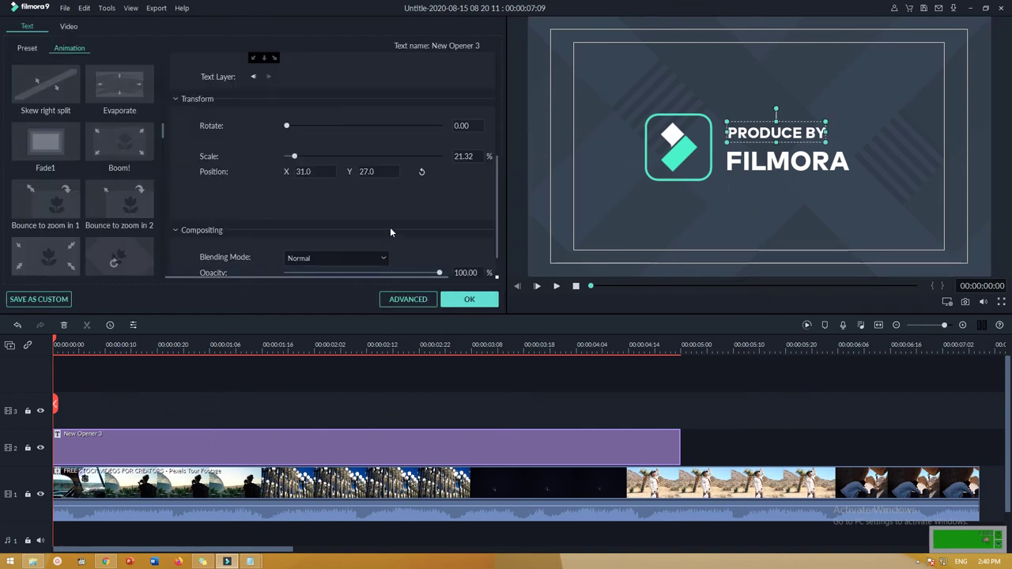
pyautogui.scroll(3, 390, 227)
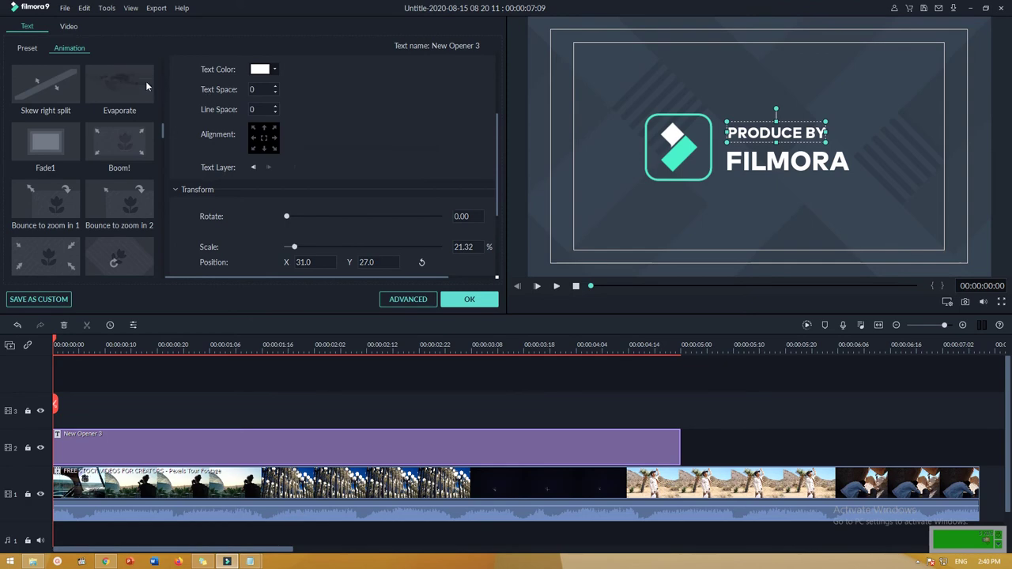
pyautogui.click(470, 299)
# - Browse the title library to New Title 28 and put it above the video at the timeline start in place of New Opener 3
pyautogui.scroll(-10, 403, 266)
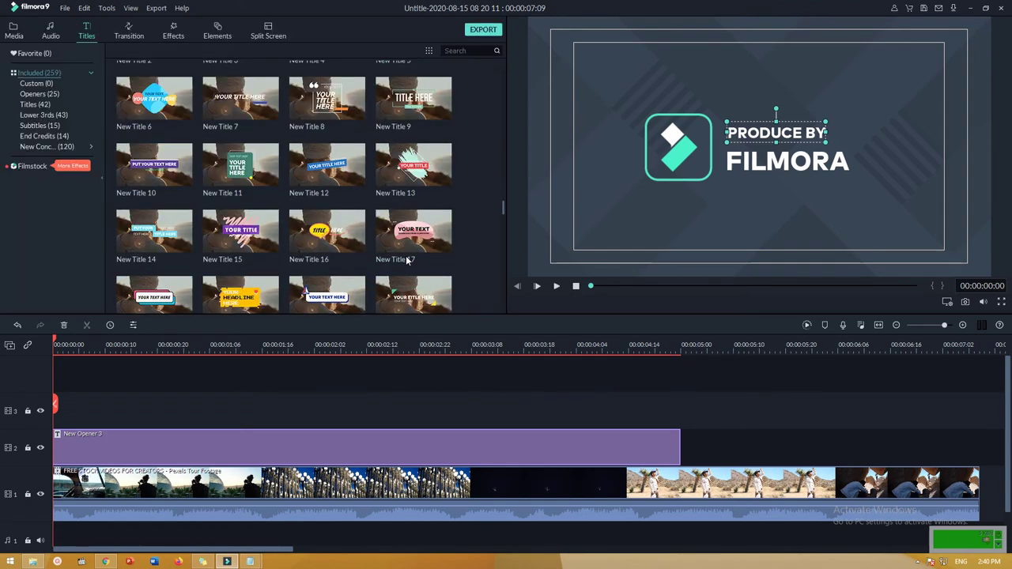
pyautogui.scroll(-15, 408, 256)
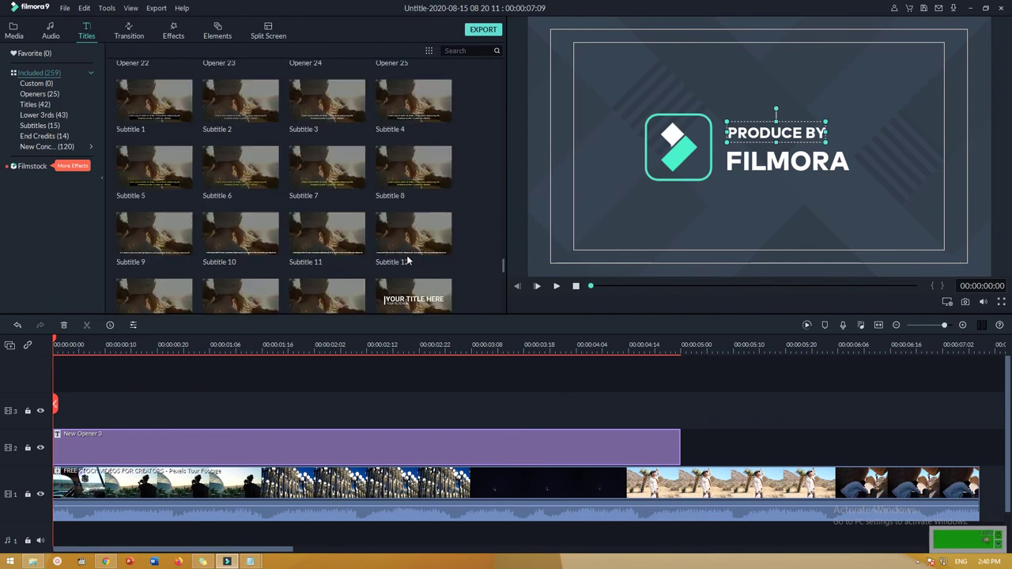
pyautogui.scroll(-5, 409, 257)
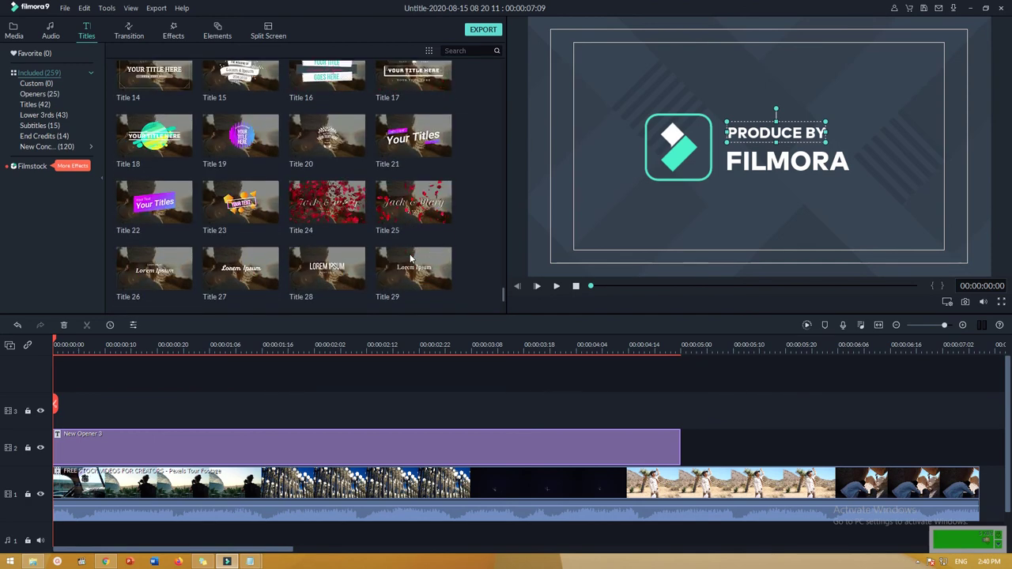
pyautogui.scroll(8, 410, 256)
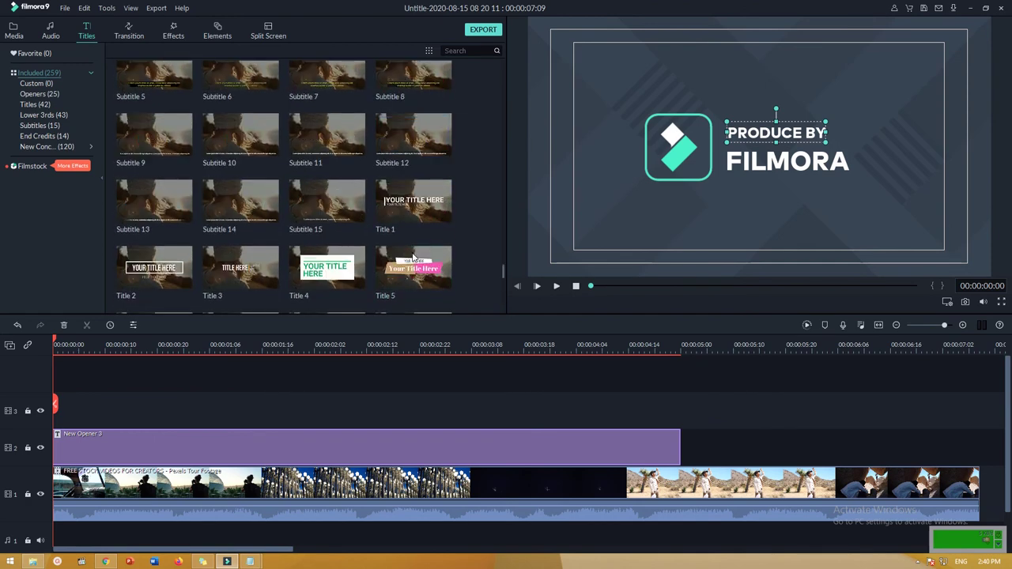
pyautogui.scroll(6, 412, 257)
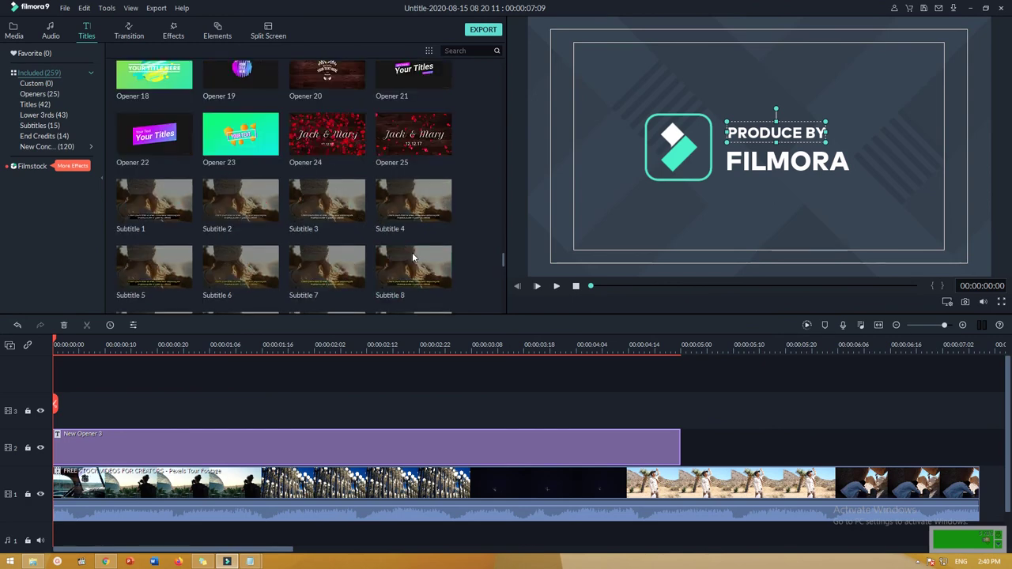
pyautogui.scroll(5, 412, 257)
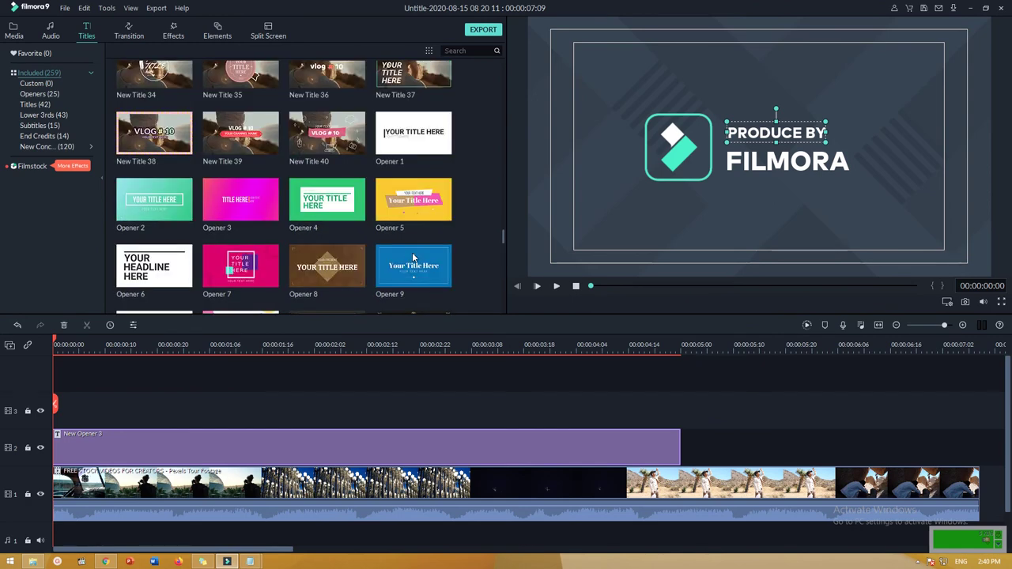
pyautogui.scroll(3, 411, 257)
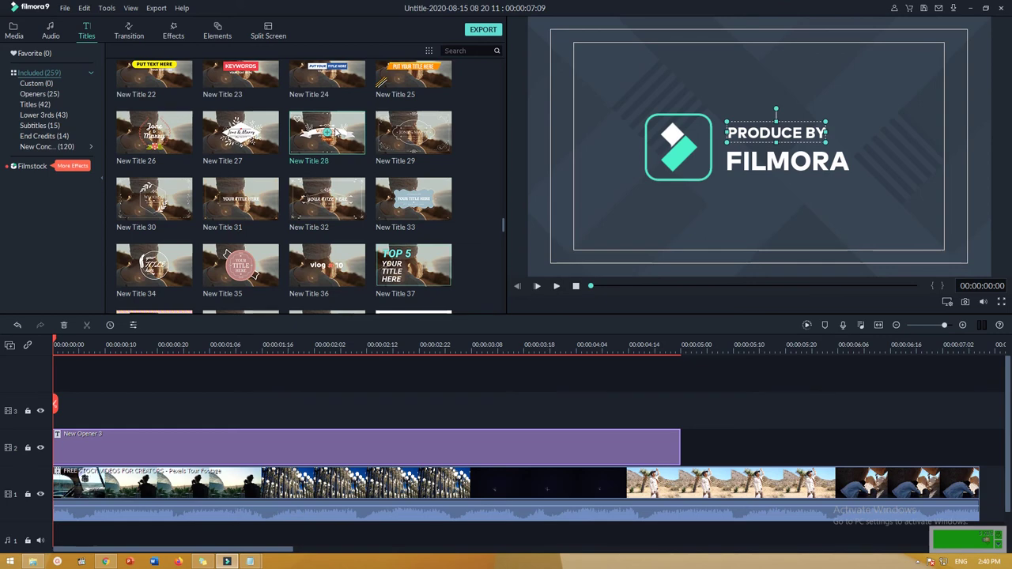
pyautogui.click(331, 134)
pyautogui.moveTo(326, 134); pyautogui.dragTo(324, 439)
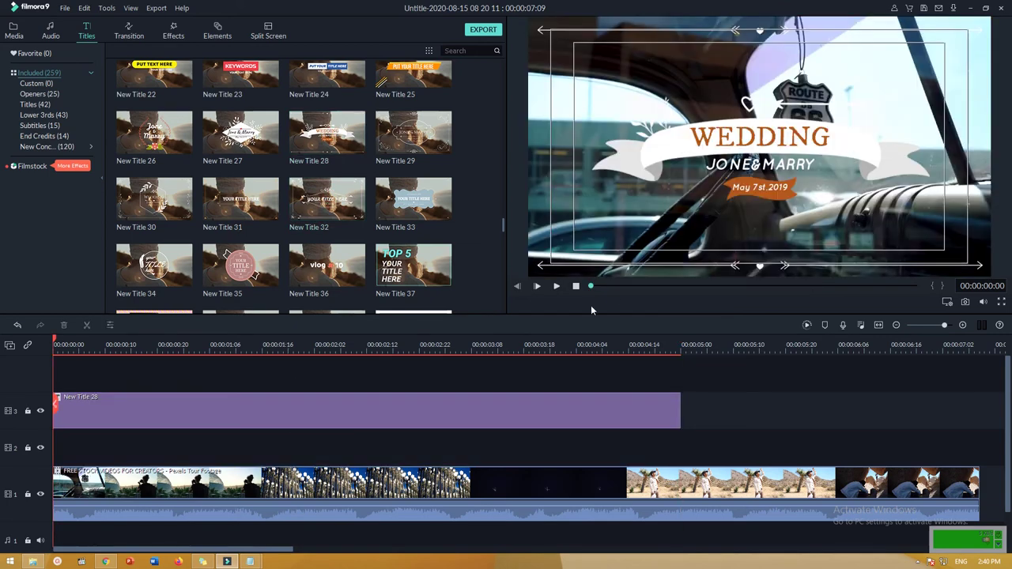
# - Play New Title 28 from the start to 00:00:03:07 and open its text settings
pyautogui.click(556, 287)
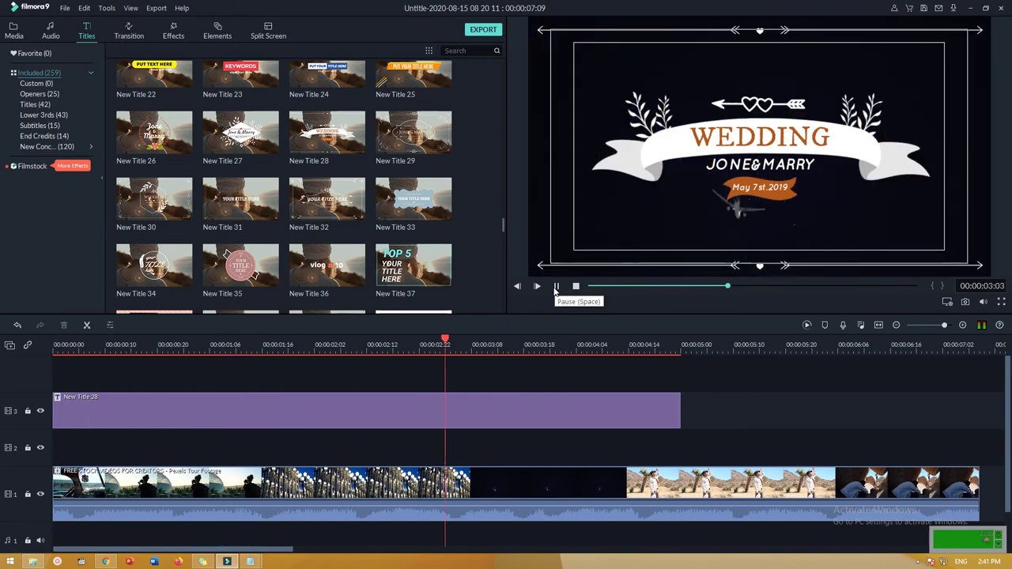
pyautogui.click(556, 287)
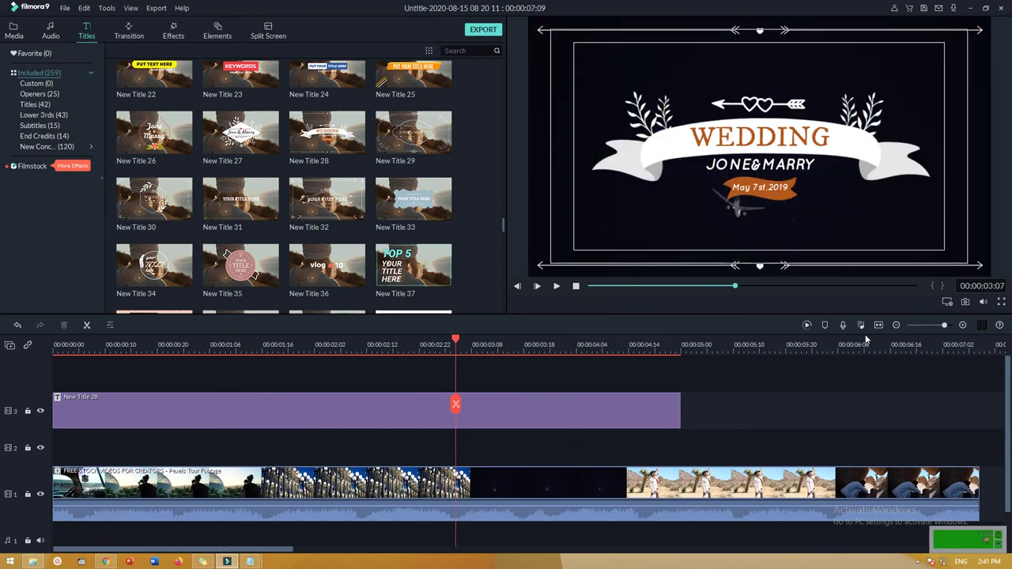
pyautogui.doubleClick(549, 412)
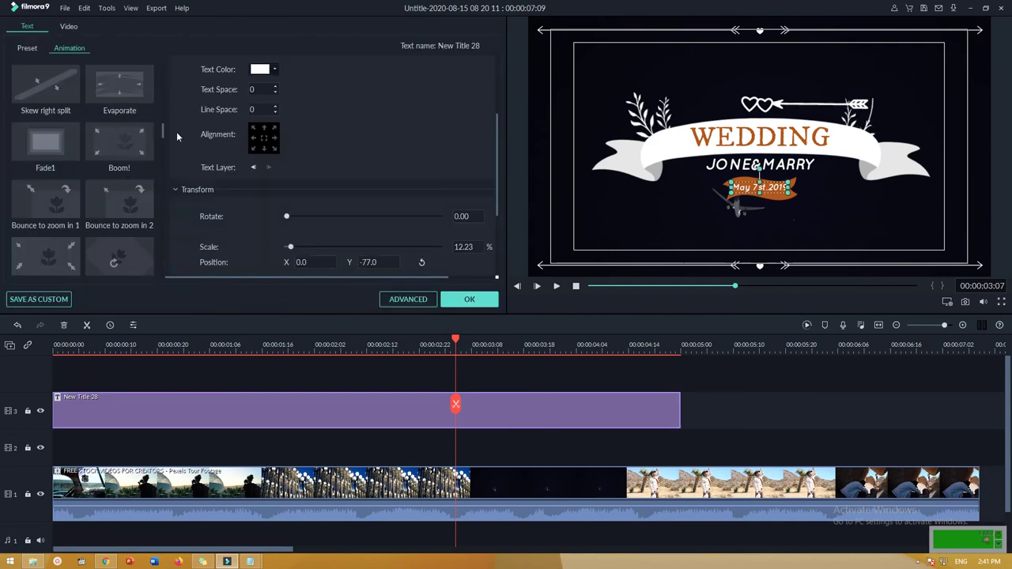
# - Collapse the Font and Settings sections in the date text's properties
pyautogui.scroll(3, 177, 136)
pyautogui.moveTo(244, 96); pyautogui.dragTo(158, 88)
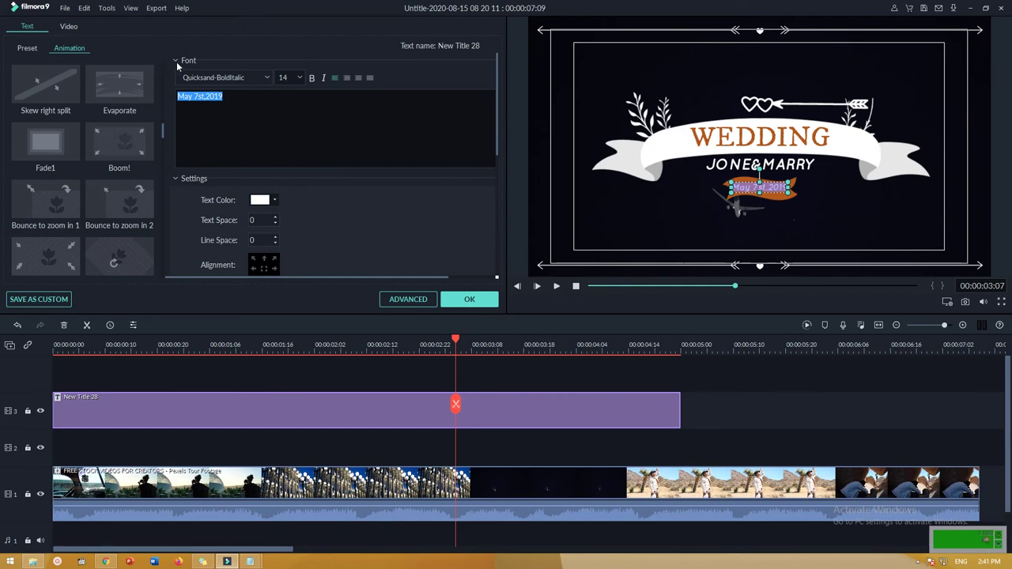
pyautogui.click(177, 61)
pyautogui.click(181, 78)
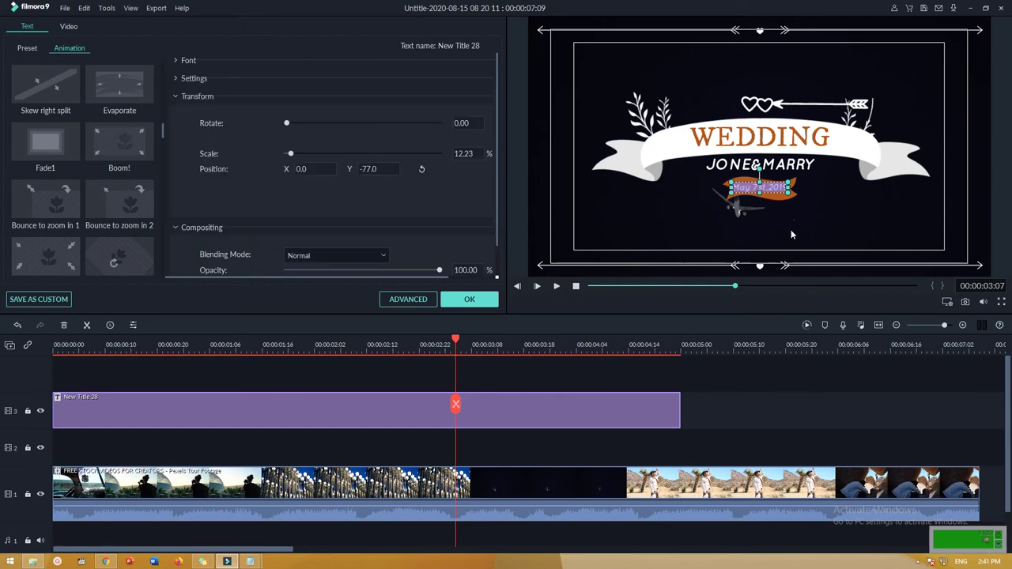
# - Replace the couple's names in the line below WEDDING with the new couple's names
pyautogui.click(755, 163)
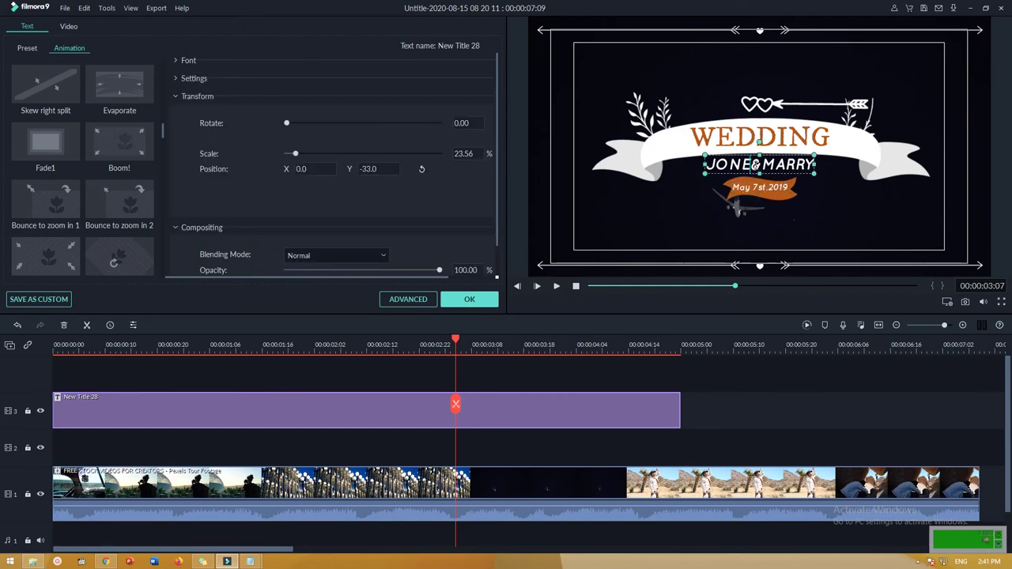
pyautogui.click(178, 60)
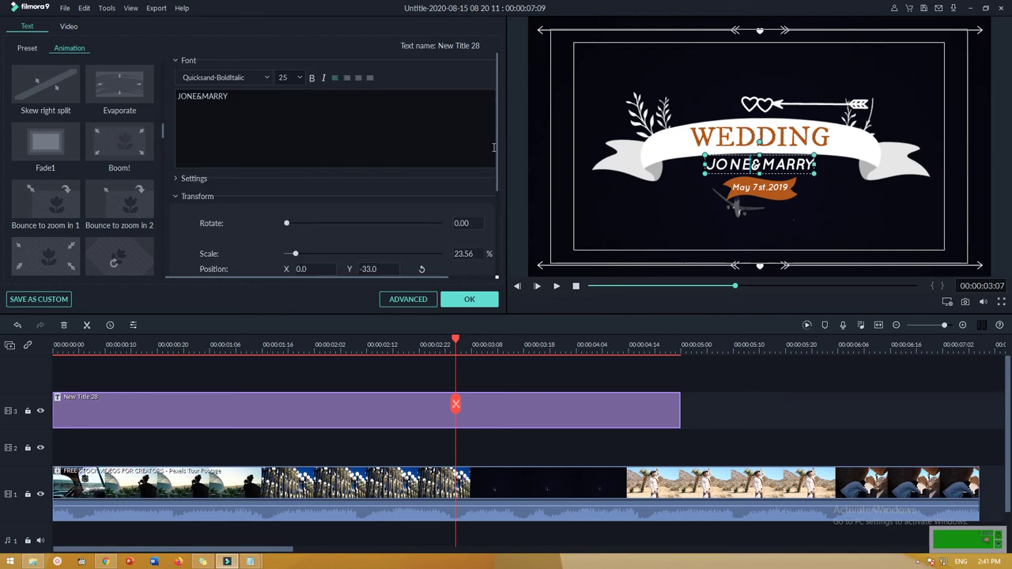
pyautogui.hotkey('ctrl', 'a')
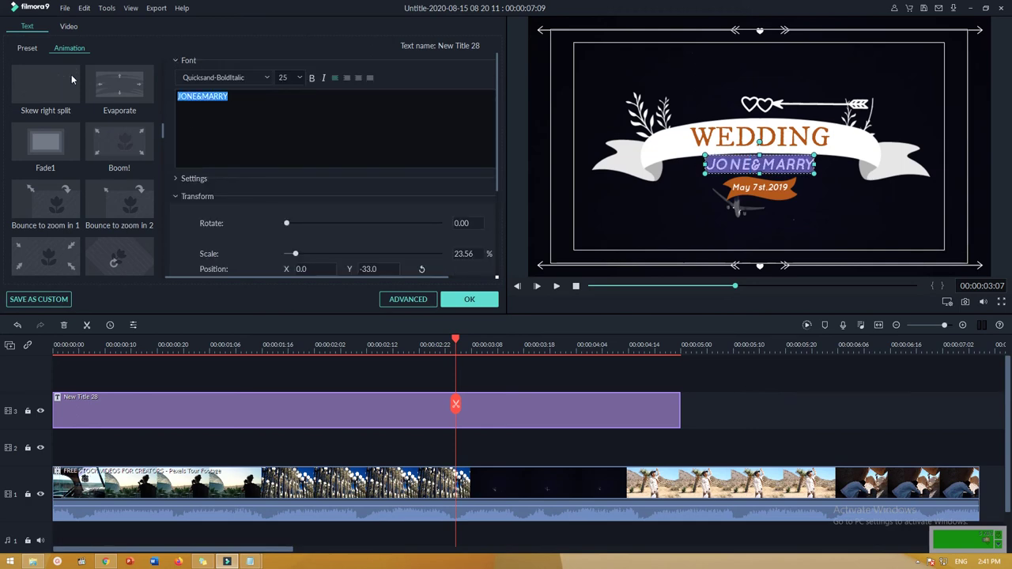
pyautogui.write('Riana Dan Dev')
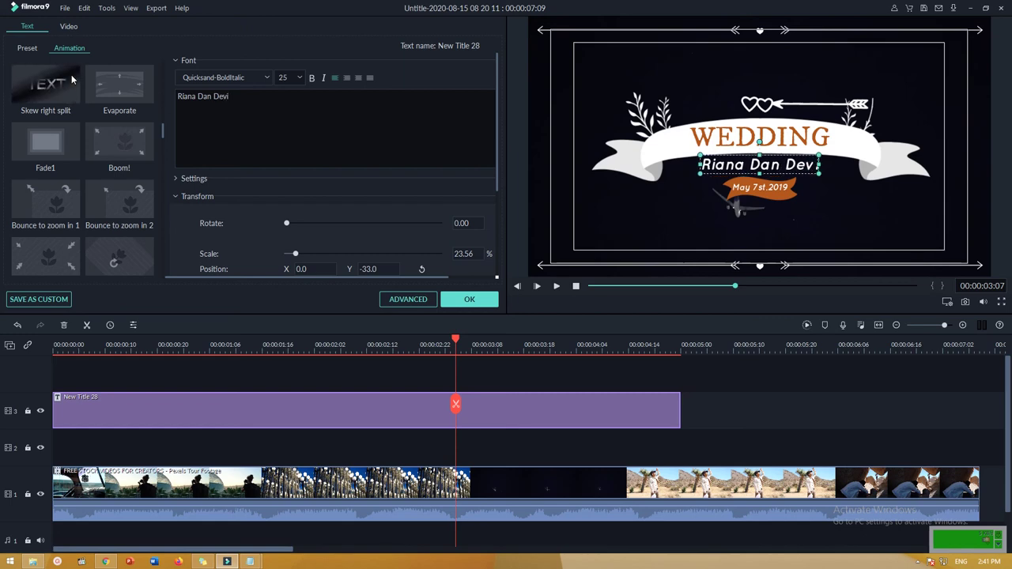
pyautogui.write('i')
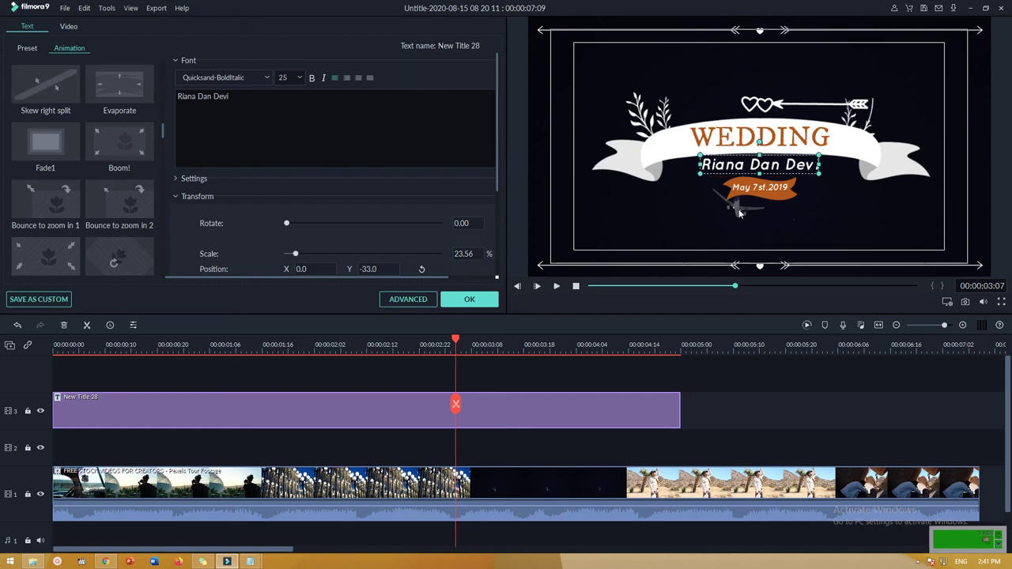
# - Remove "st" from the title's date line and insert "Selasa, " before the month
pyautogui.click(754, 188)
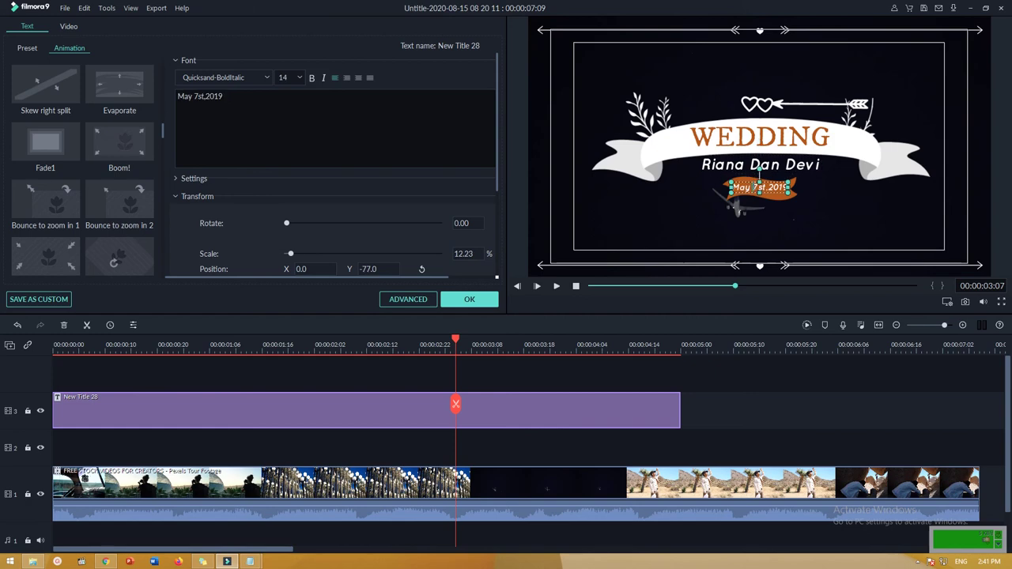
pyautogui.hotkey('ctrl', 'a')
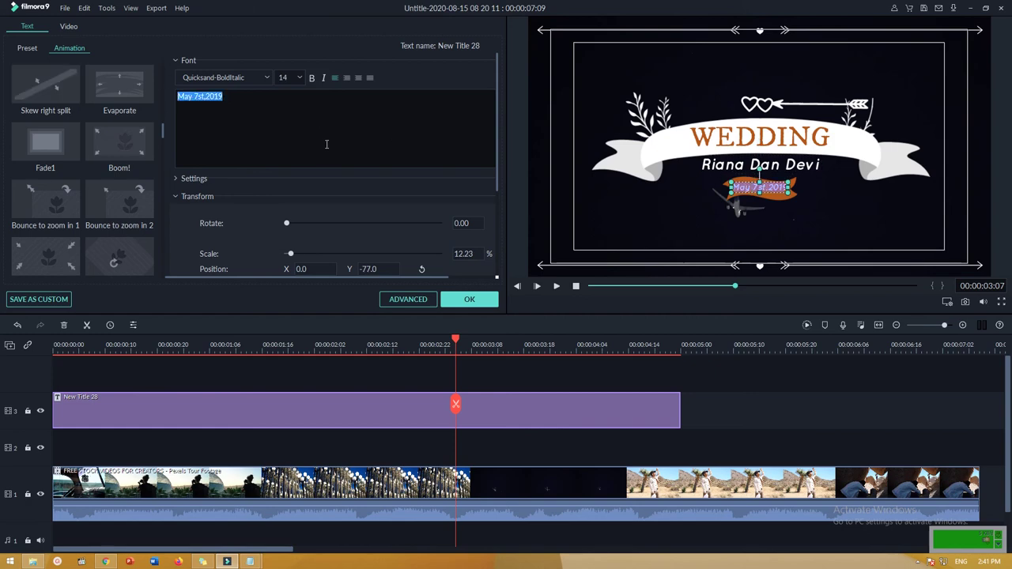
pyautogui.click(326, 144)
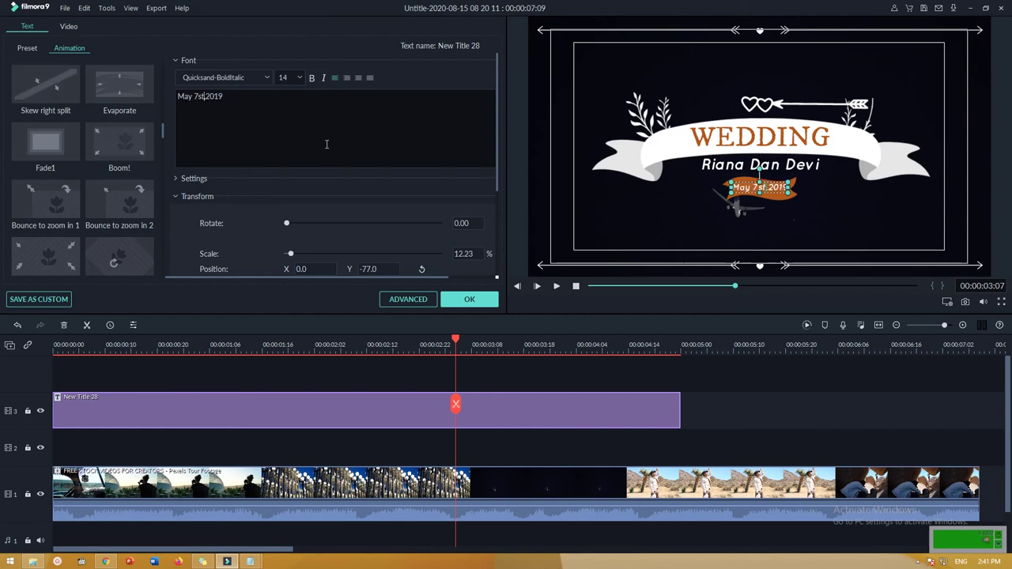
pyautogui.press('Left')
pyautogui.press('Left')
pyautogui.press('Left')
pyautogui.press('Left')
pyautogui.press('BackSpace')
pyautogui.press('BackSpace')
pyautogui.press('BackSpace')
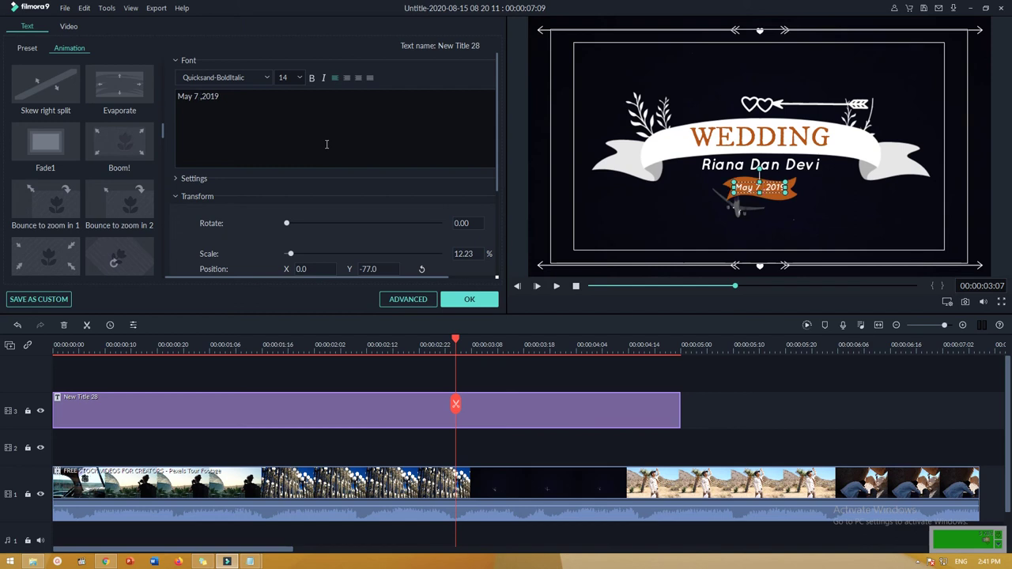
pyautogui.write('Selas')
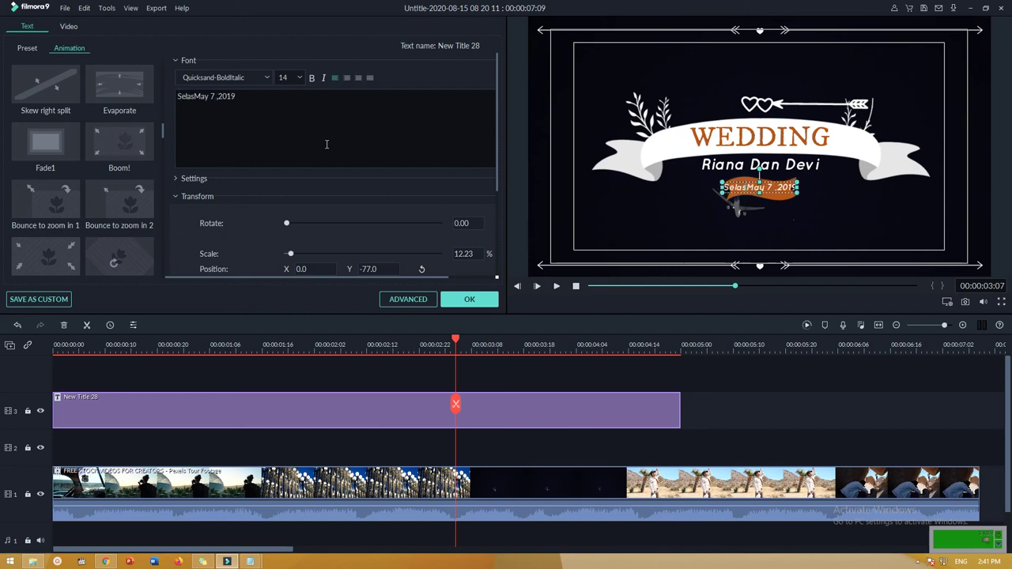
pyautogui.write('a,')
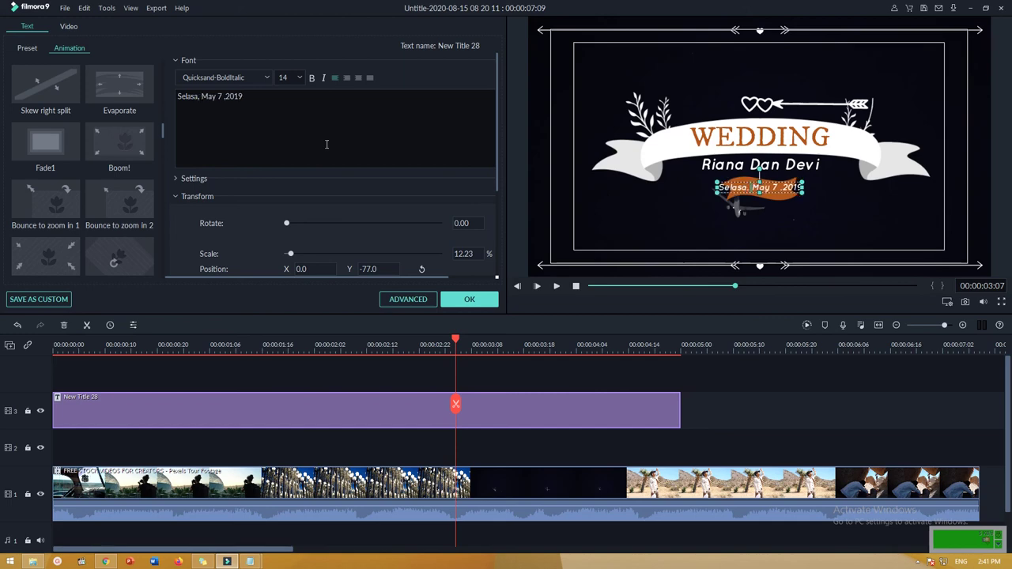
# - Move the day 7 ahead of May and remove the comma so the date line reads "Selasa, 7 May 2019"
pyautogui.hotkey('shift', 'Right')
pyautogui.hotkey('shift', 'Right')
pyautogui.hotkey('shift', 'Right')
pyautogui.press('BackSpace')
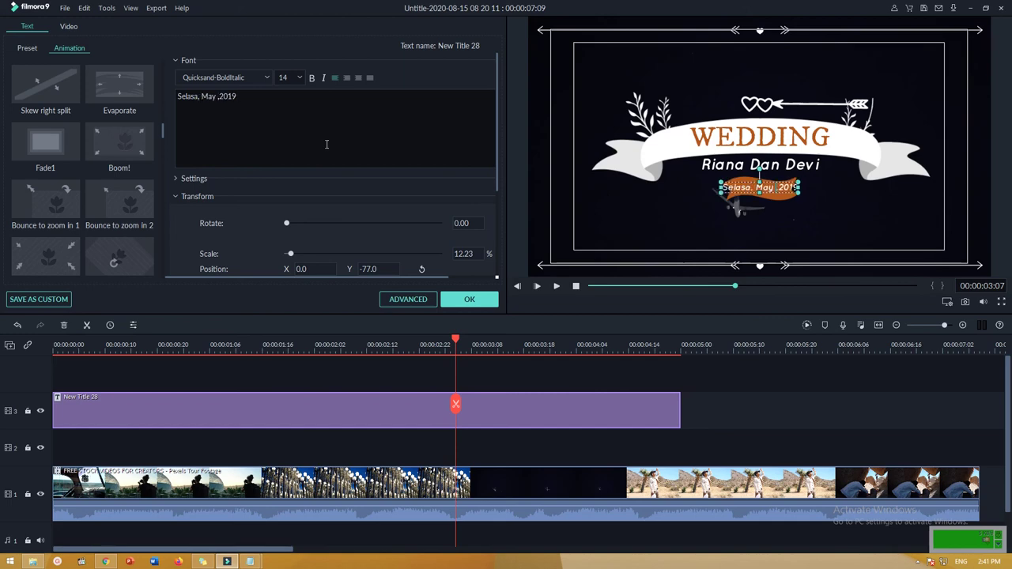
pyautogui.write('7')
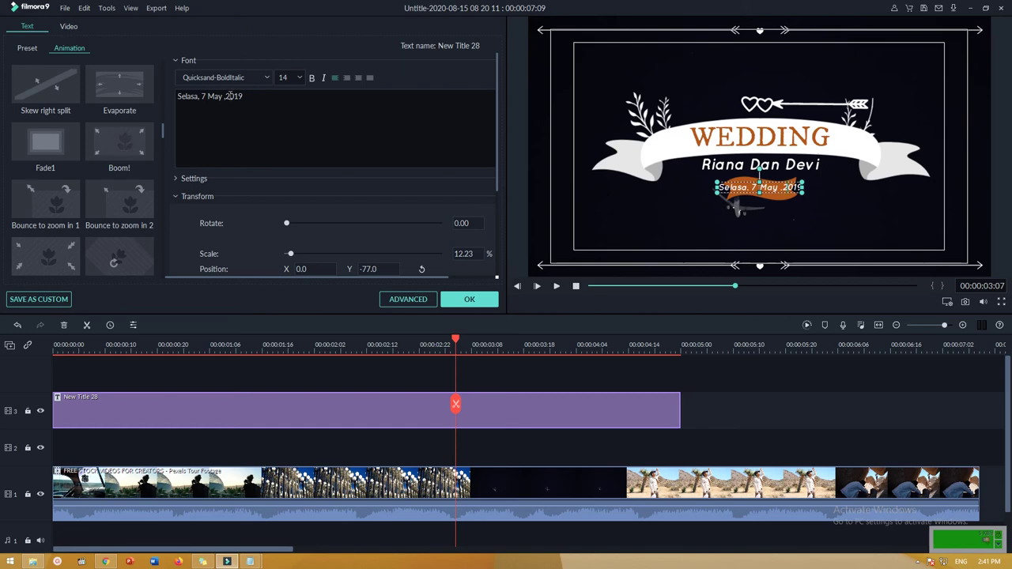
pyautogui.press('BackSpace')
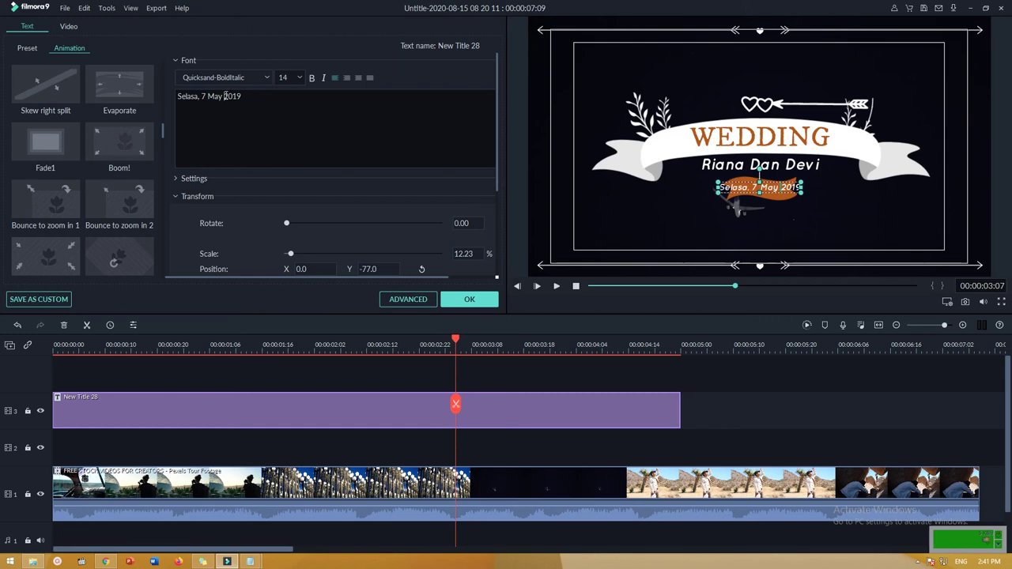
pyautogui.click(270, 76)
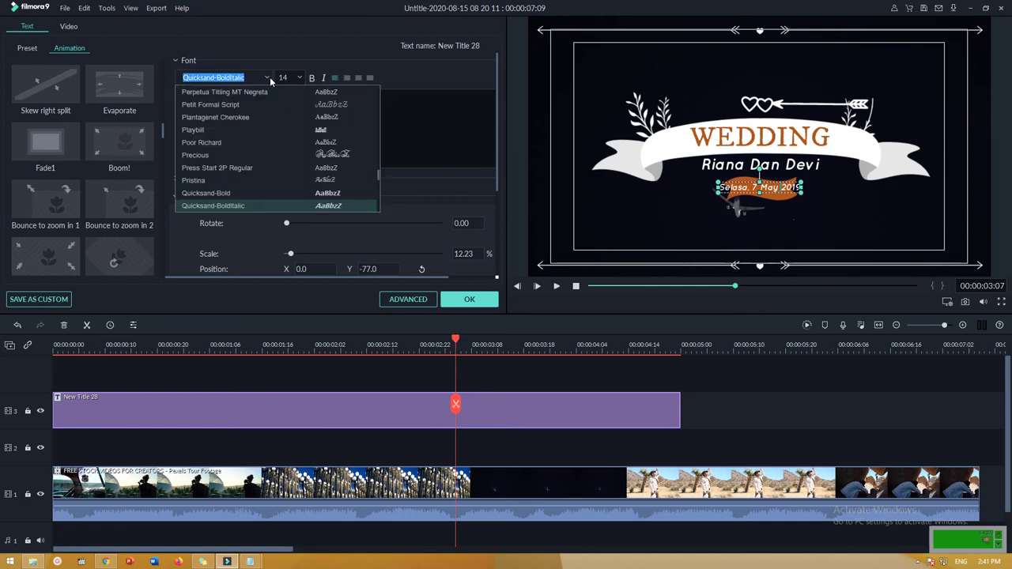
pyautogui.click(434, 119)
# - Replace the WEDDING heading in New Title 28 with "Akad Nikah", preview the title and accept the text edits
pyautogui.click(807, 132)
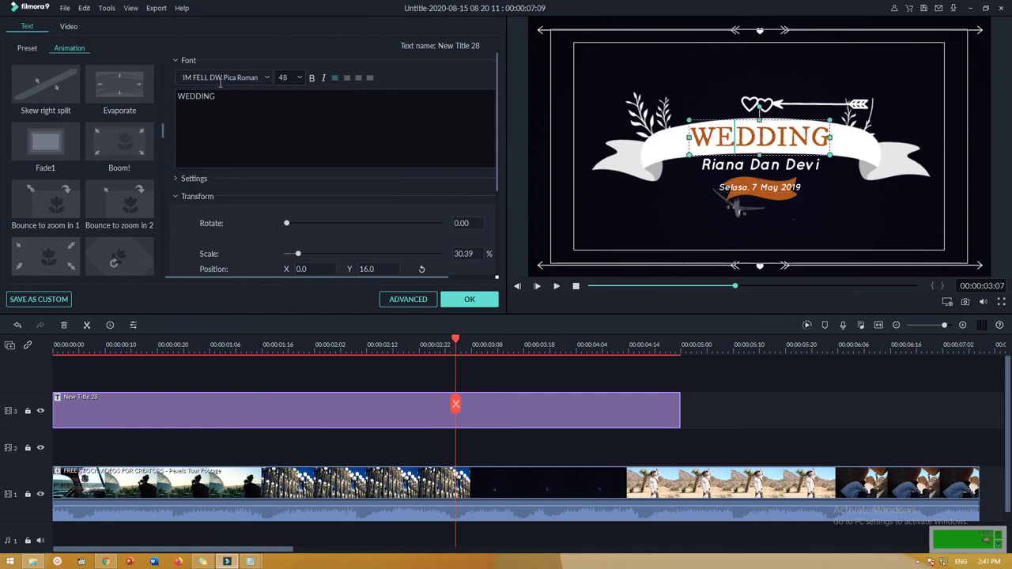
pyautogui.hotkey('ctrl', 'a')
pyautogui.write('Pe')
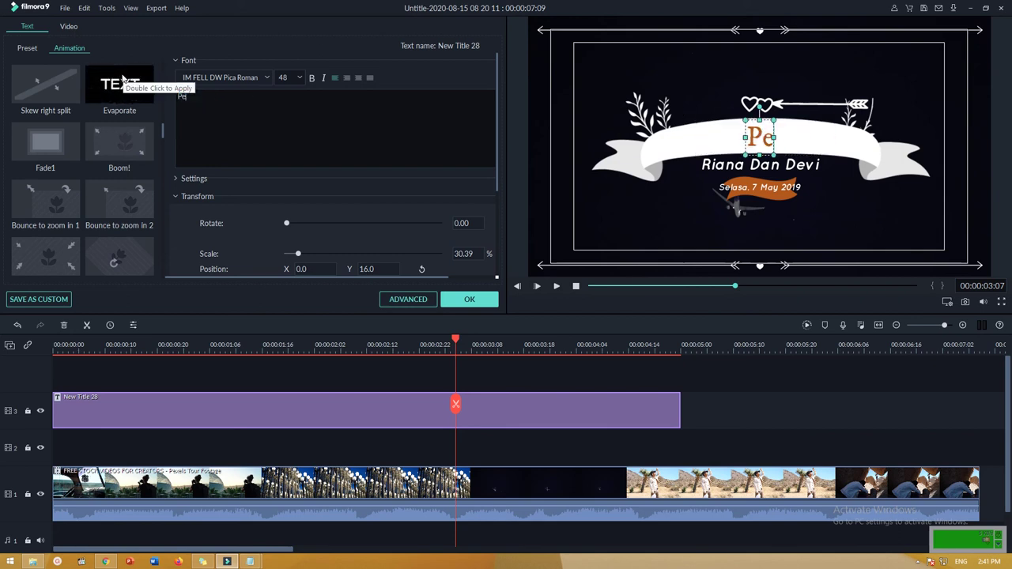
pyautogui.write('rnikahan')
pyautogui.hotkey('ctrl', 'a')
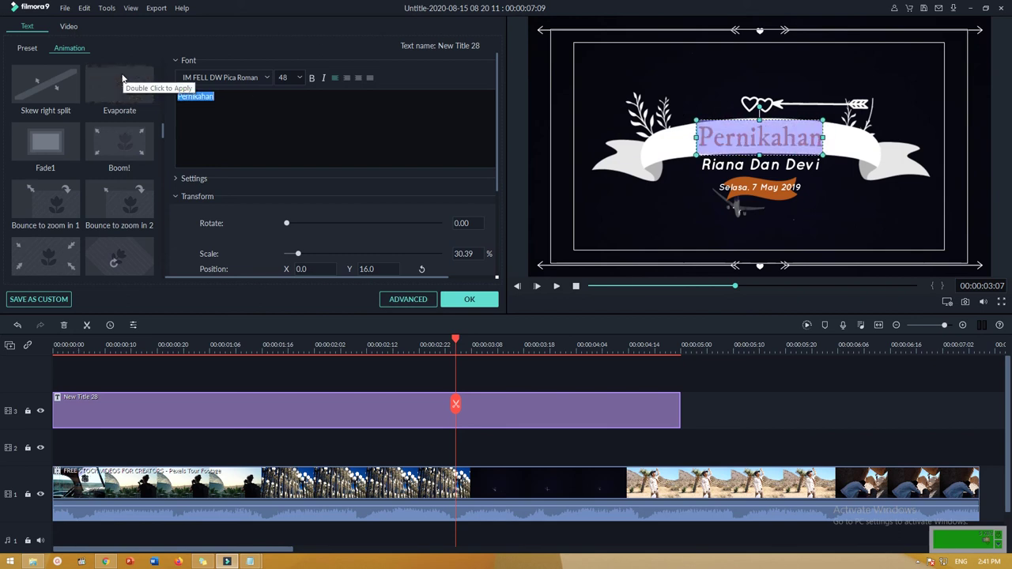
pyautogui.write('Akad Ni')
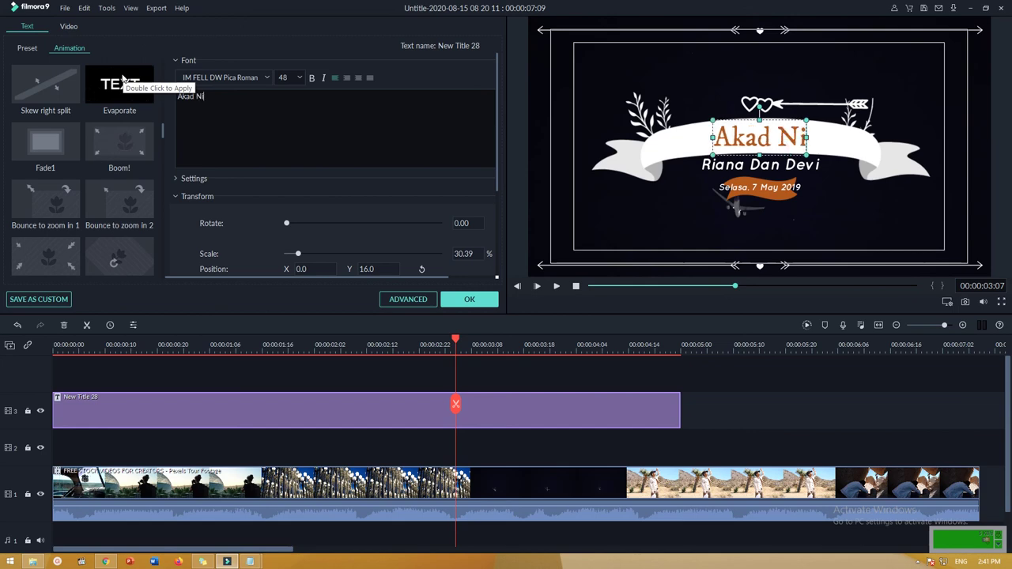
pyautogui.write('kah')
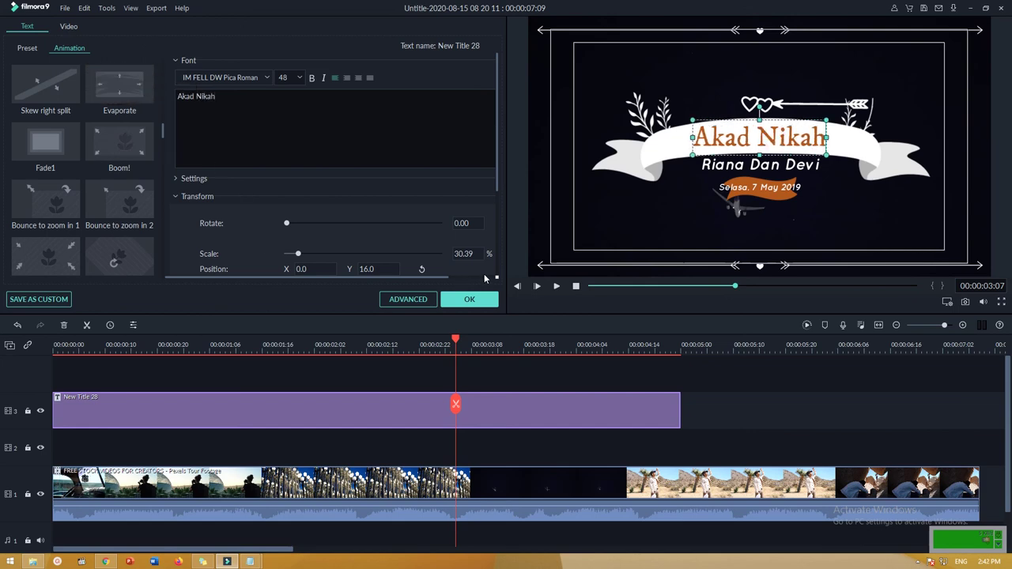
pyautogui.click(556, 286)
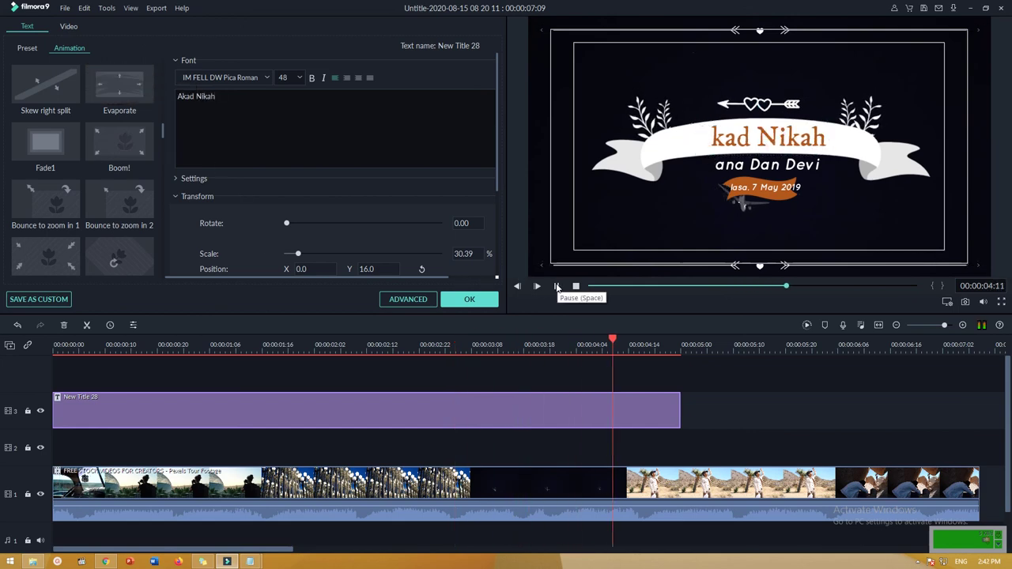
pyautogui.click(462, 298)
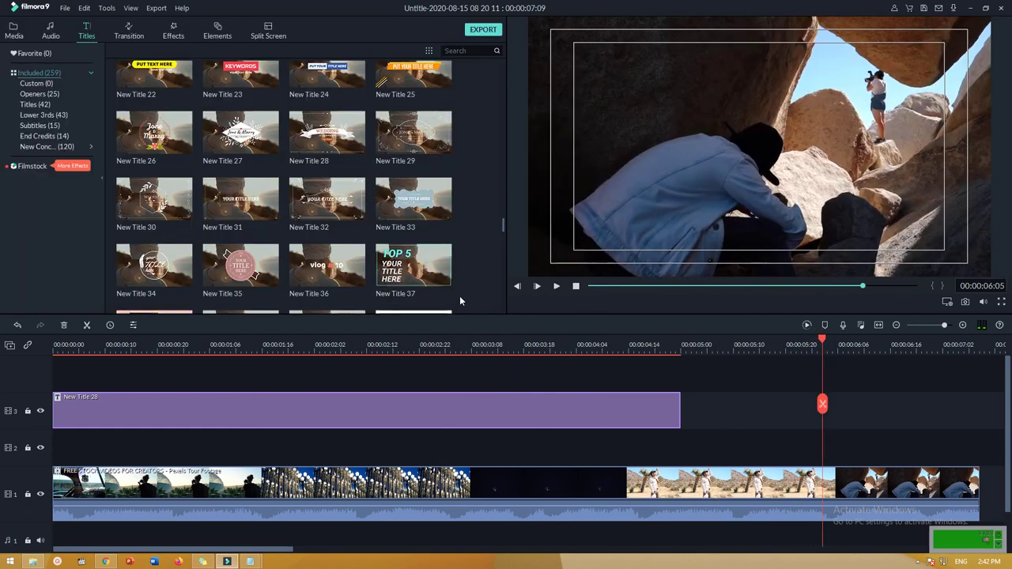
# - Shift the stock clip along its track so it starts beneath the final part of New Title 28
pyautogui.scroll(-2, 321, 498)
pyautogui.scroll(1, 258, 366)
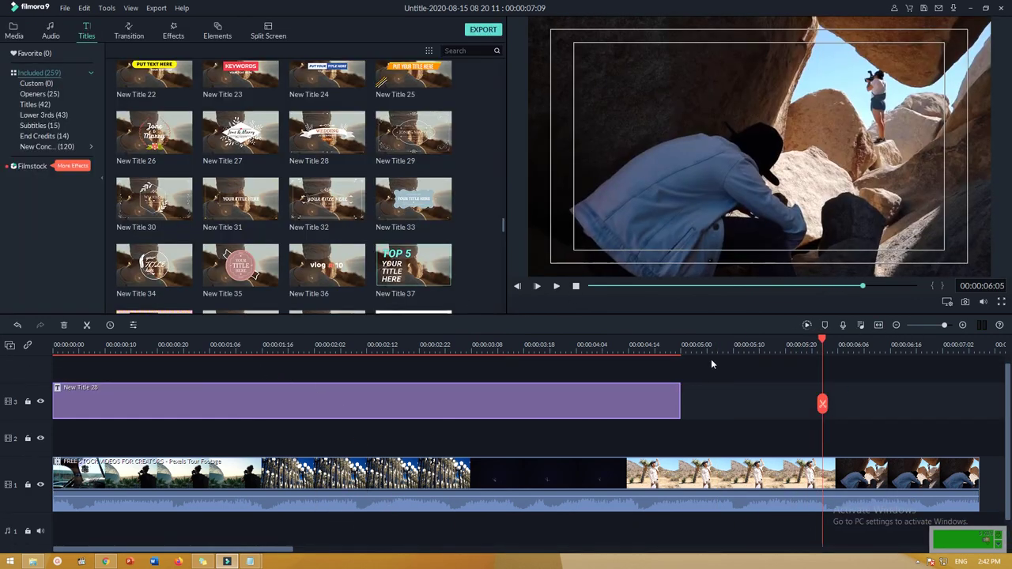
pyautogui.scroll(-5, 711, 359)
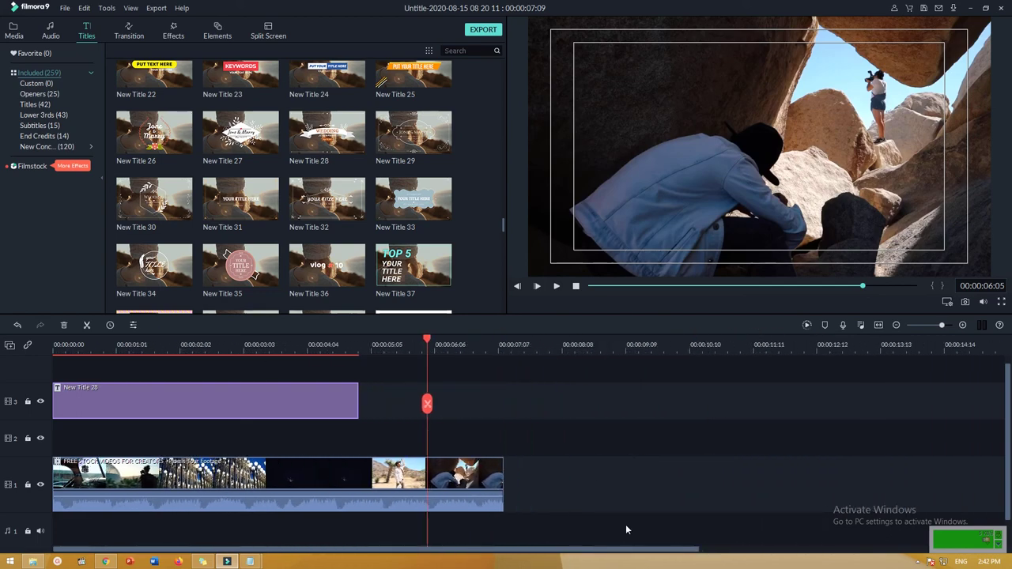
pyautogui.moveTo(452, 477); pyautogui.dragTo(679, 467)
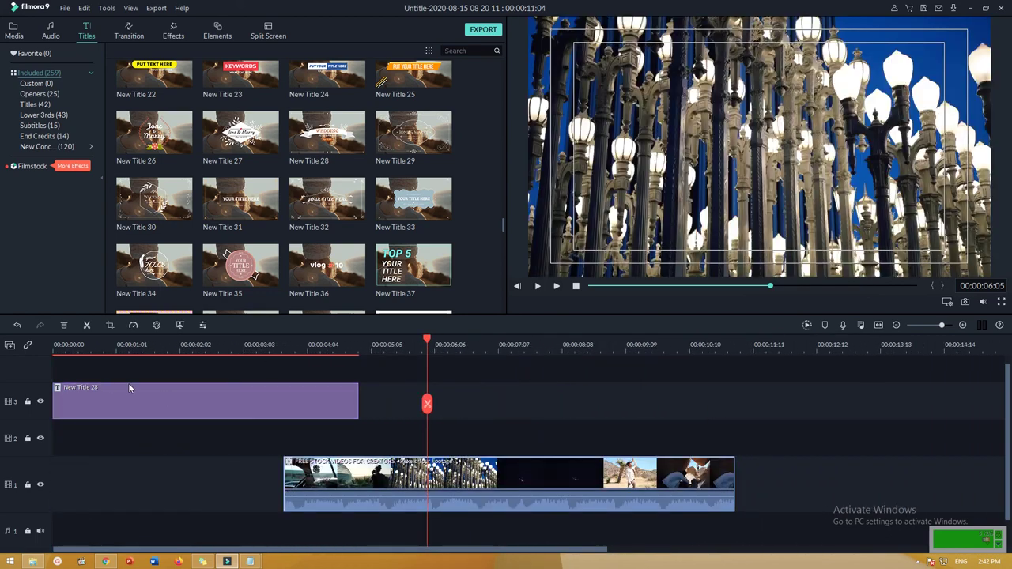
# - Play the timeline from 00:00:00:00 to about the end of New Title 28 to check it over black and footage
pyautogui.click(62, 345)
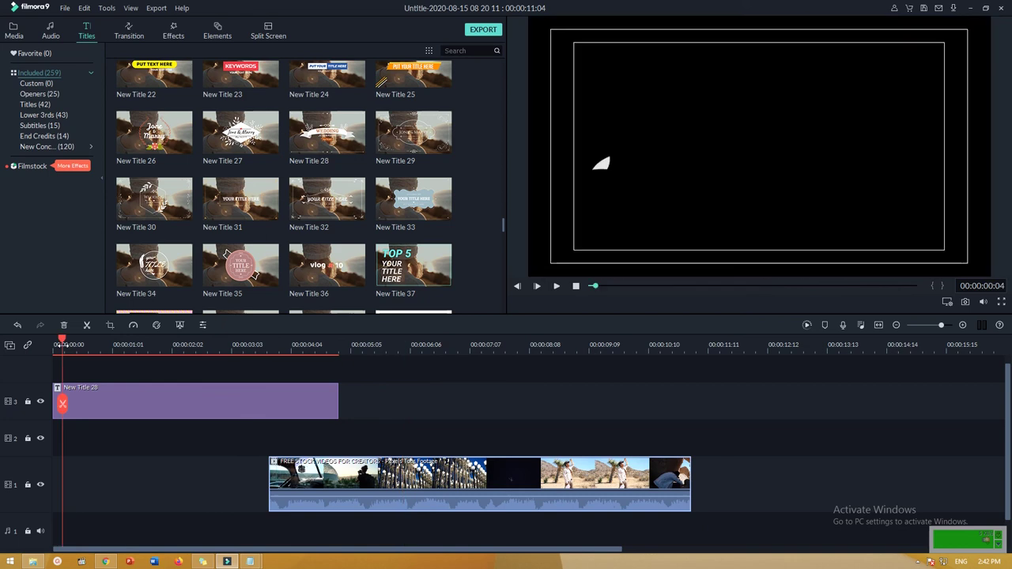
pyautogui.moveTo(63, 346); pyautogui.dragTo(25, 342)
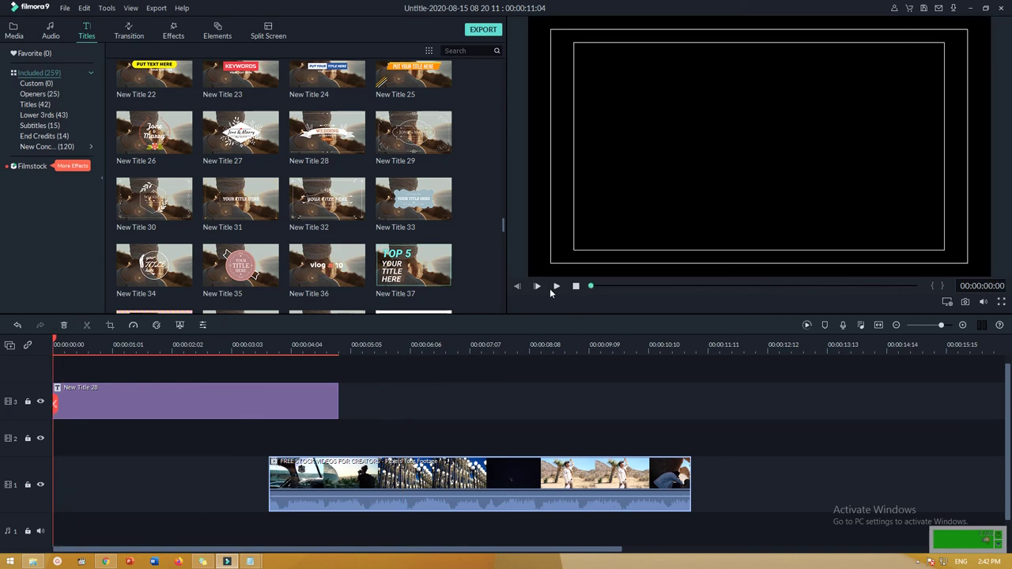
pyautogui.click(556, 287)
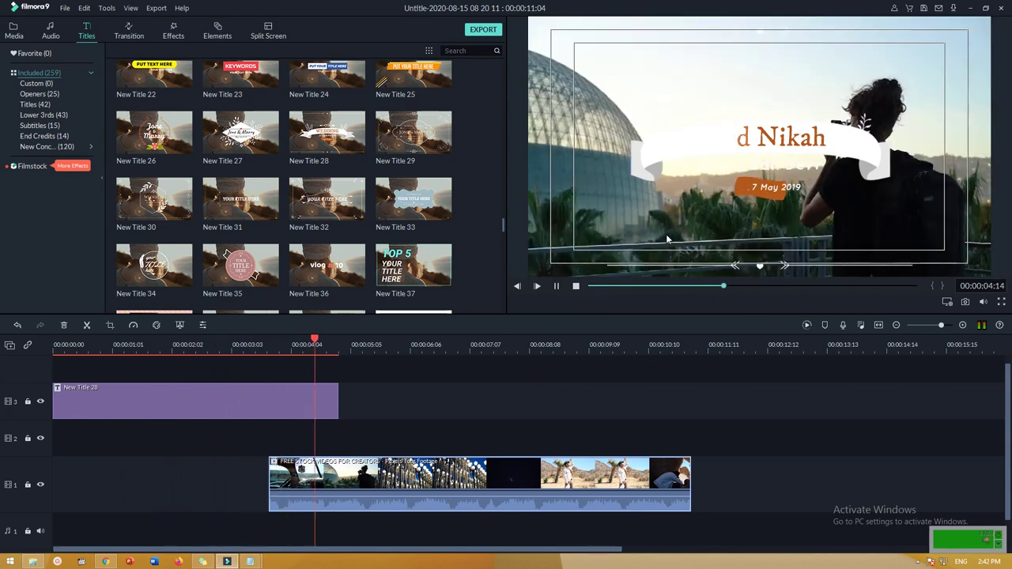
pyautogui.press('space')
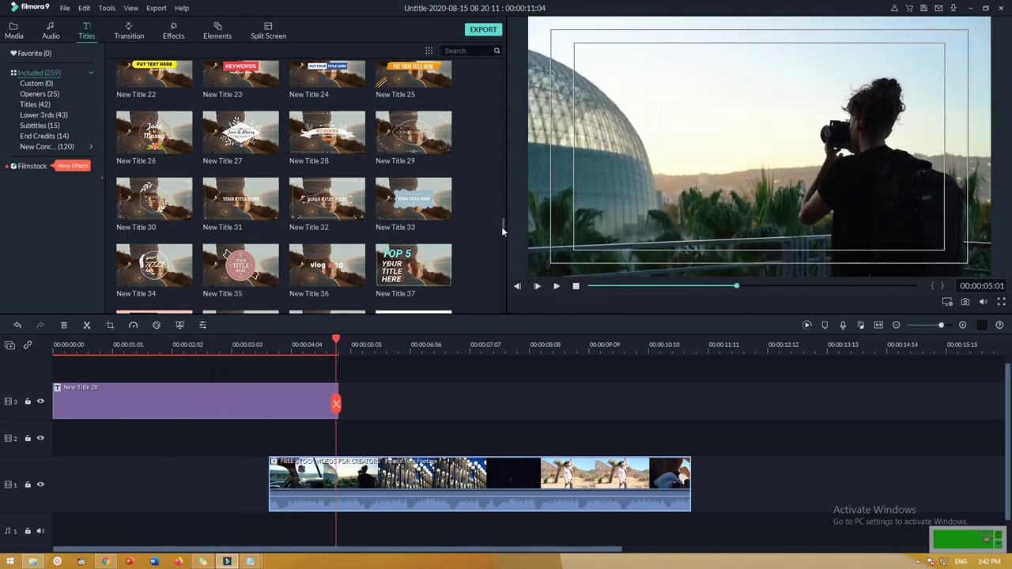
pyautogui.moveTo(503, 230); pyautogui.dragTo(498, 248)
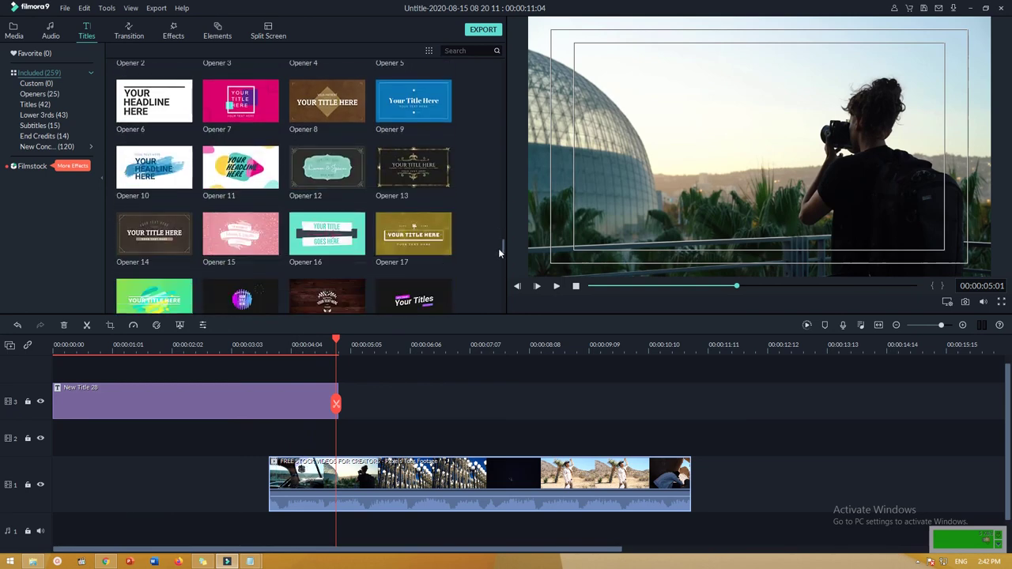
pyautogui.scroll(-10, 457, 233)
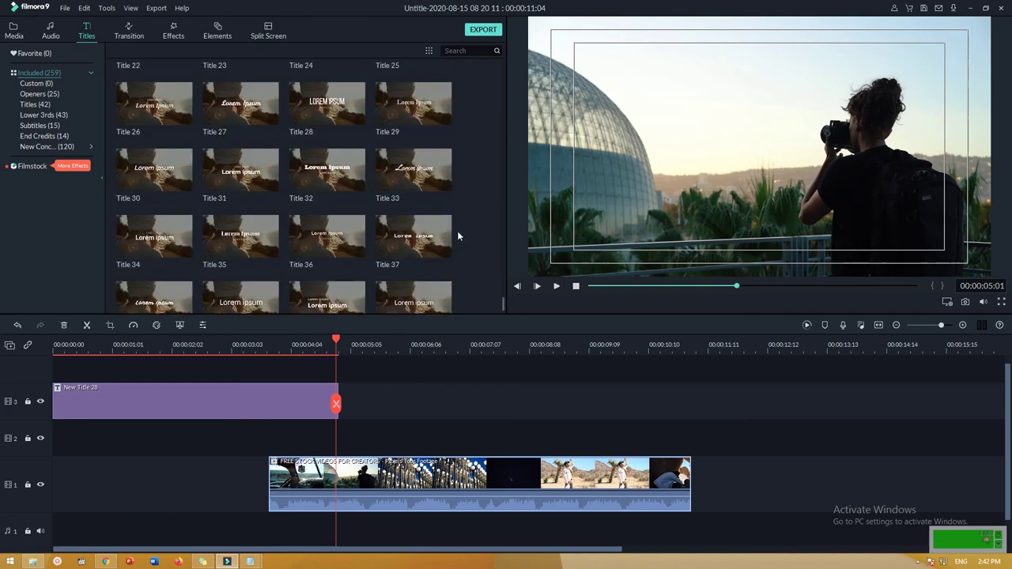
pyautogui.scroll(-10, 457, 231)
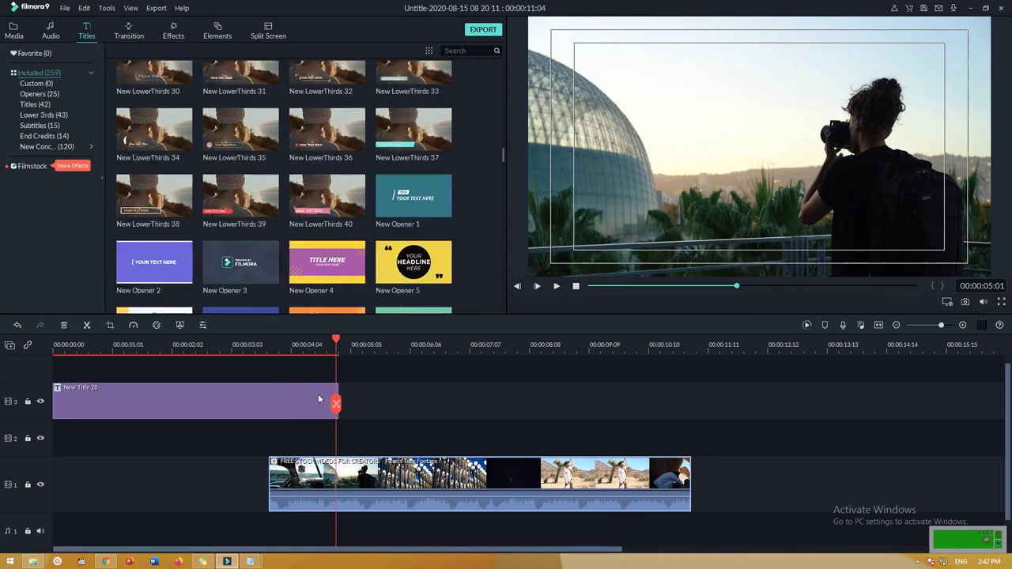
# - Reopen New Title 28's text properties and, at 00:00:02:05, examine the names line's Transform and Compositing settings
pyautogui.doubleClick(283, 384)
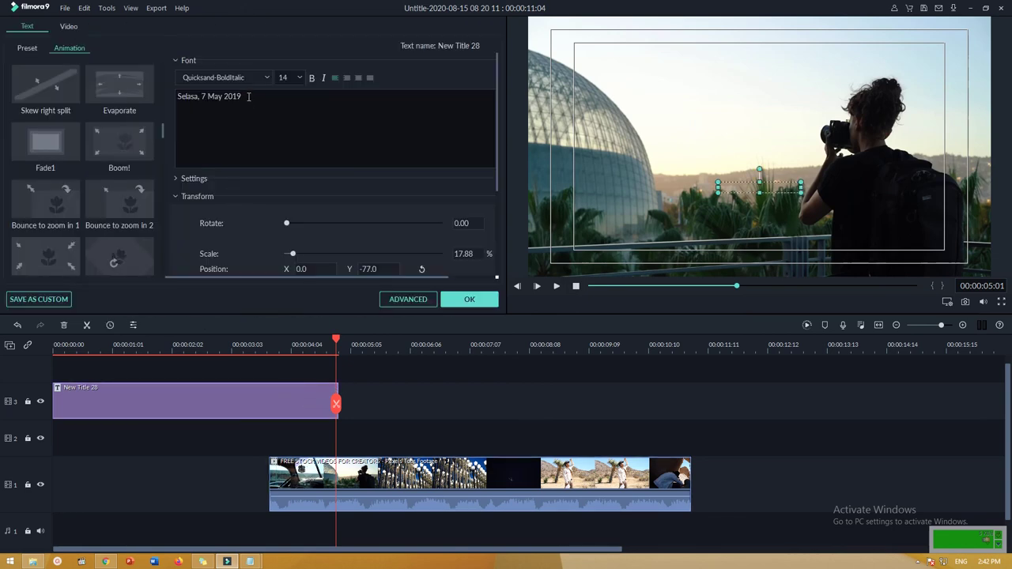
pyautogui.click(175, 61)
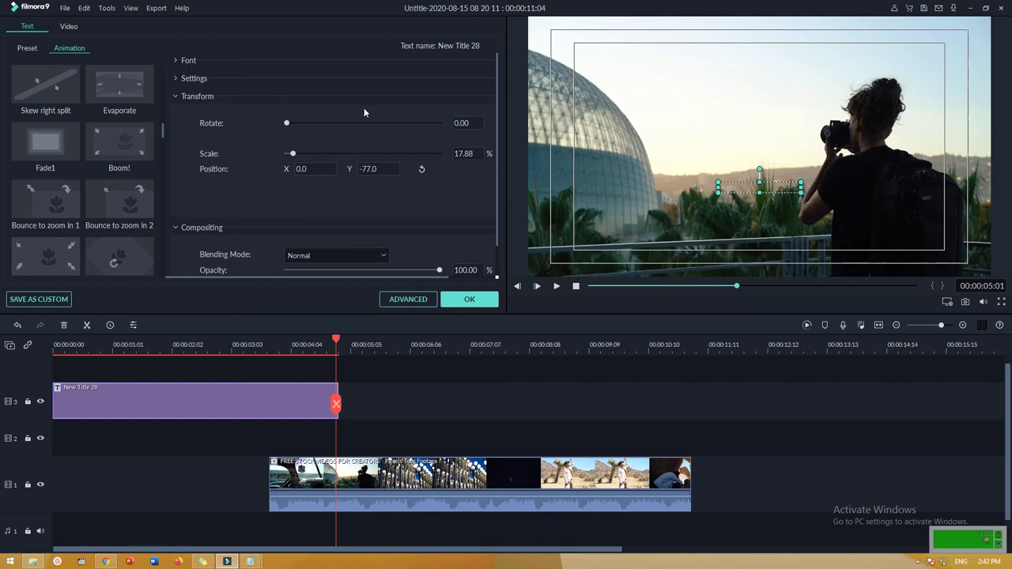
pyautogui.moveTo(261, 336); pyautogui.dragTo(201, 337)
pyautogui.click(159, 343)
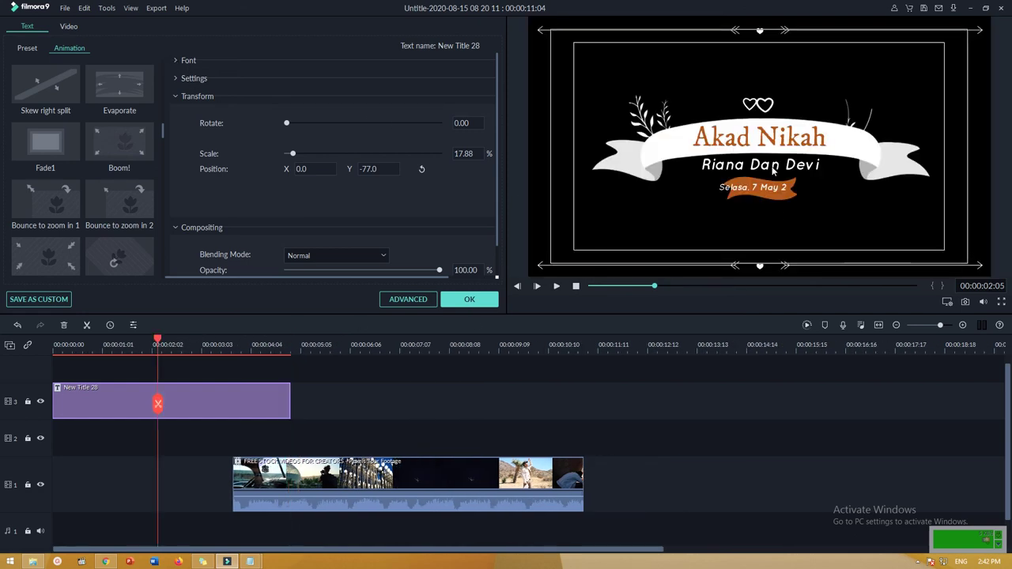
pyautogui.click(773, 170)
pyautogui.scroll(-1, 412, 222)
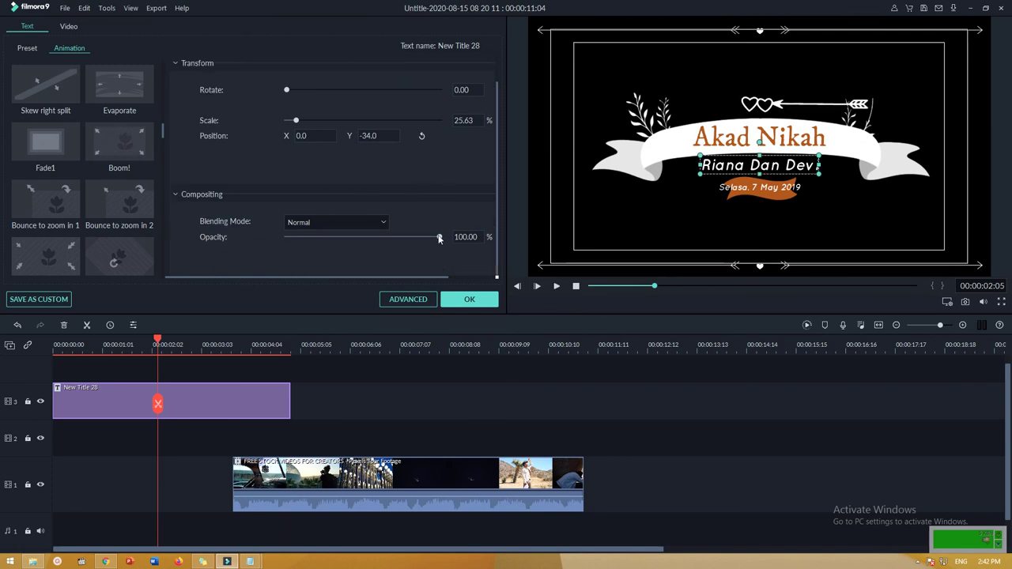
# - Open the advanced text editor for New Title 28 to view its customisation options, and close it with OK
pyautogui.click(405, 298)
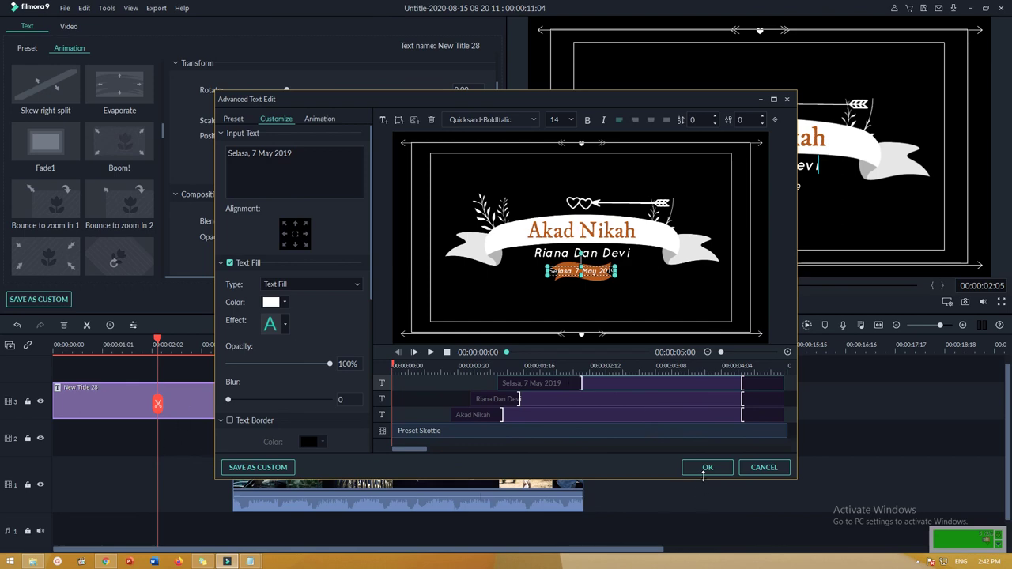
pyautogui.click(704, 471)
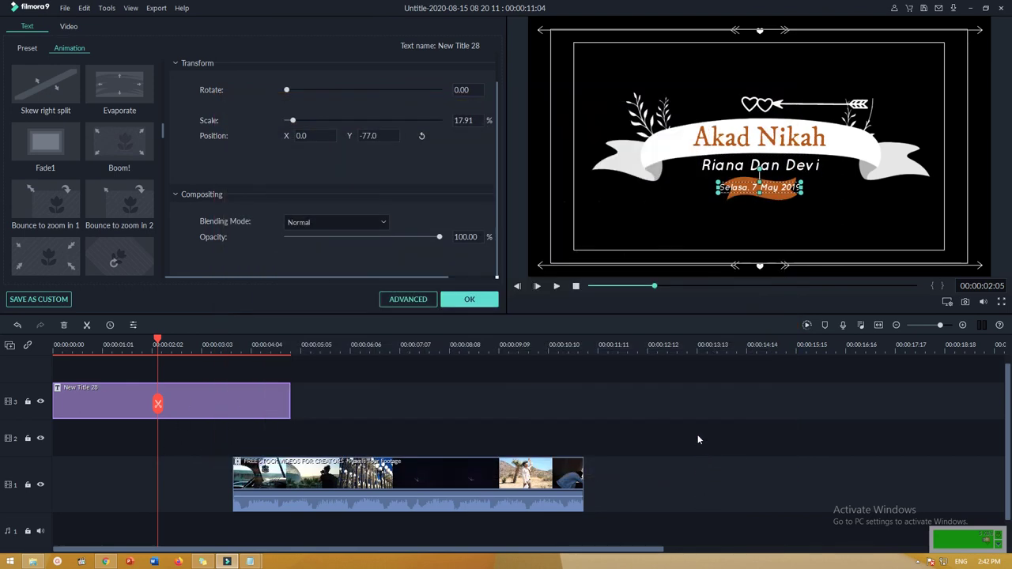